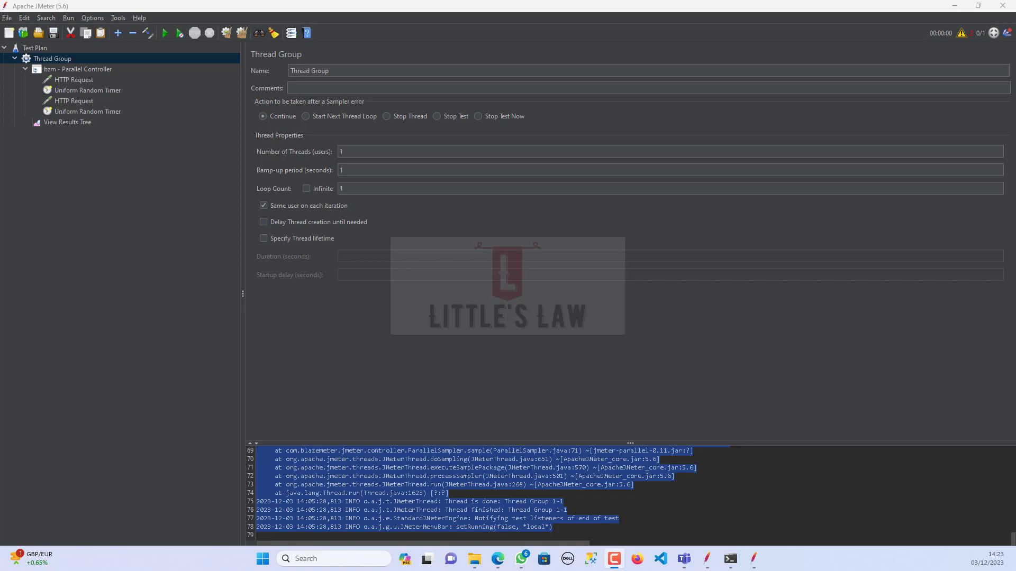
Step: Look through the logic controllers that can be added to the Thread Group and view the existing bzm - Parallel Controller's settings
{"action": "right_click", "coordinate": [77, 62]}
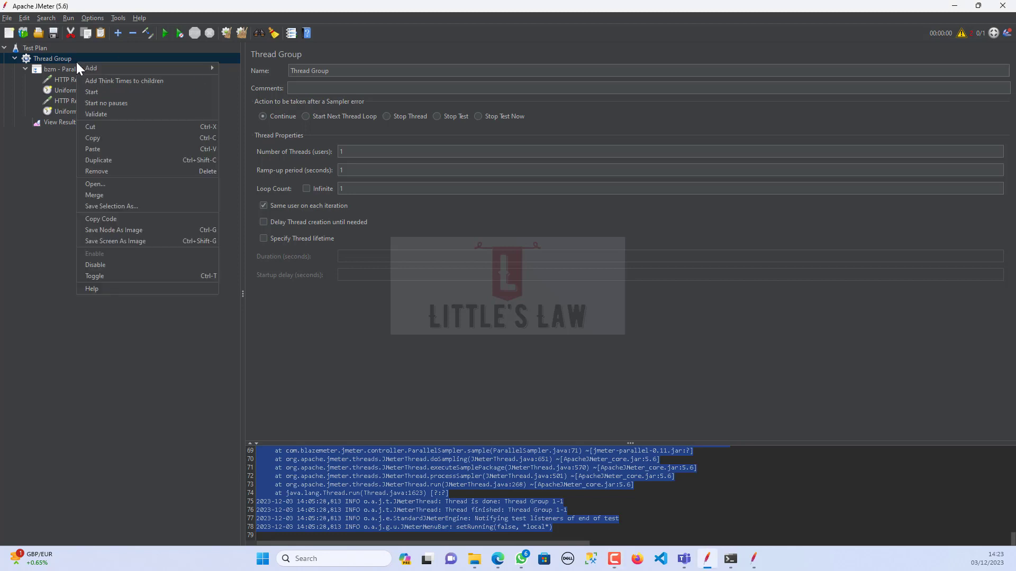
{"action": "mouse_move", "coordinate": [95, 69]}
{"action": "mouse_move", "coordinate": [249, 83]}
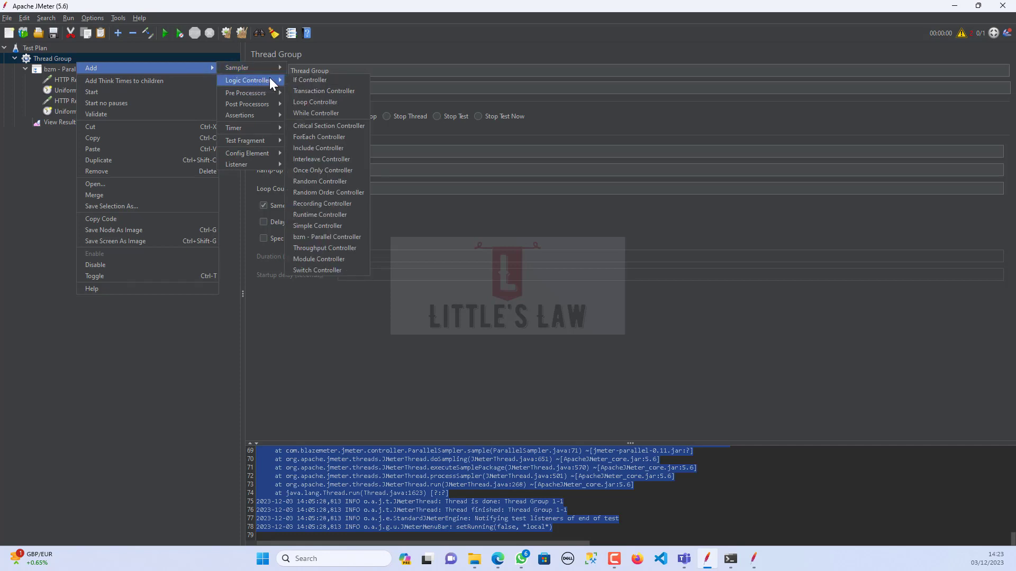
{"action": "left_click", "coordinate": [49, 100]}
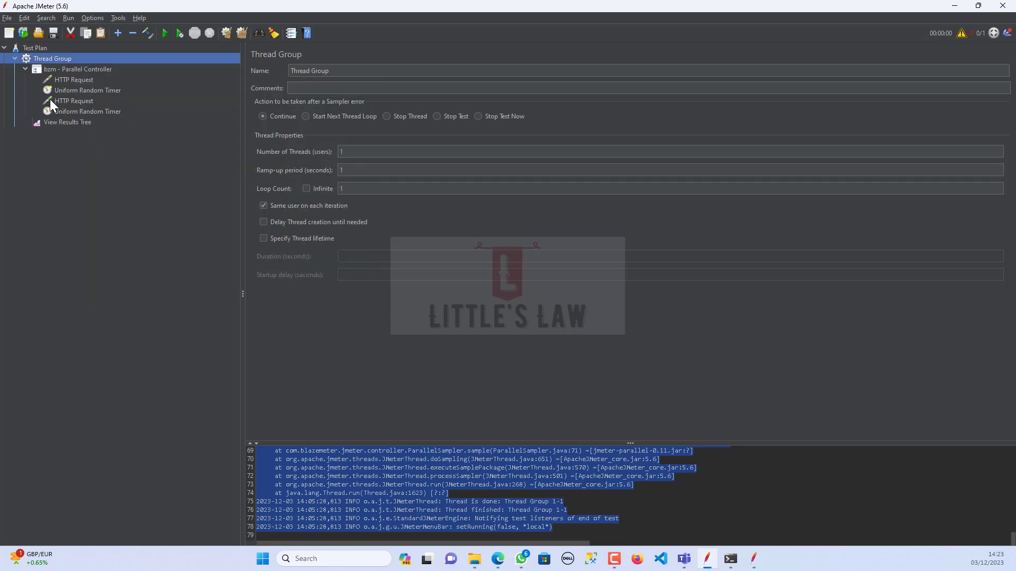
{"action": "left_click", "coordinate": [77, 70]}
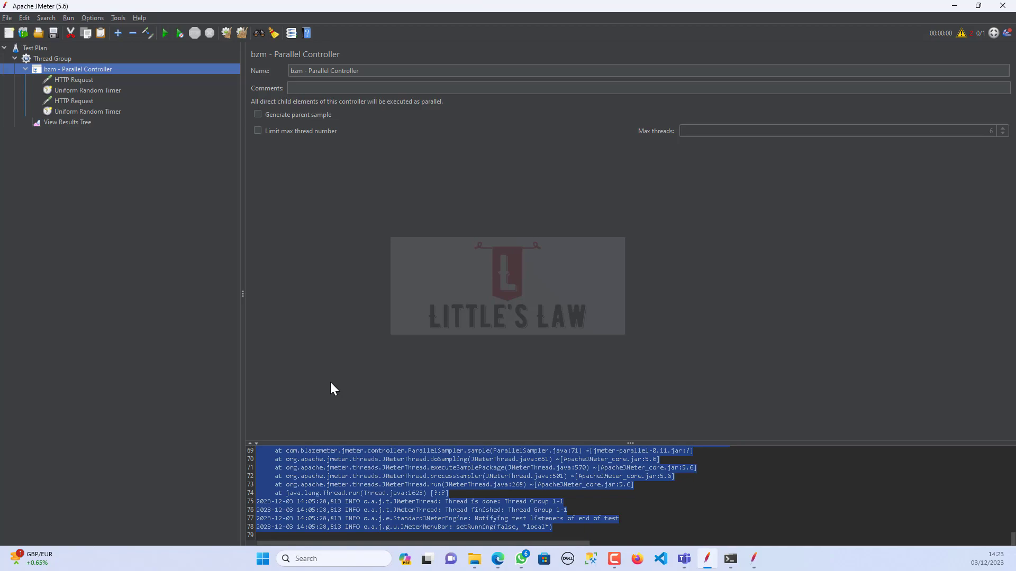
Step: Switch to Edge and look at the 0.11 download of Parallel Controller & Sampler on jmeter-plugins.org
{"action": "left_click", "coordinate": [497, 559]}
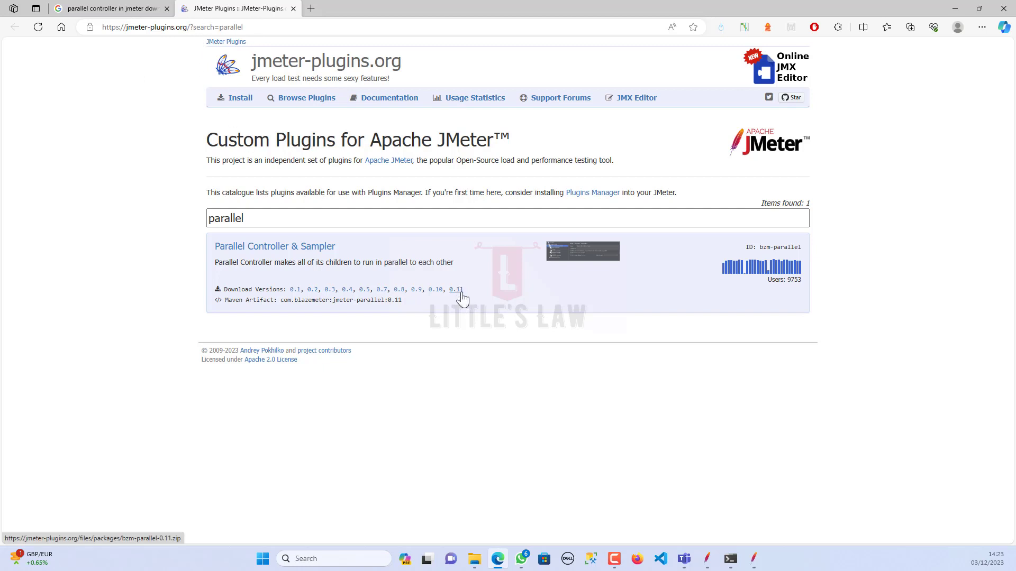
{"action": "mouse_move", "coordinate": [456, 299]}
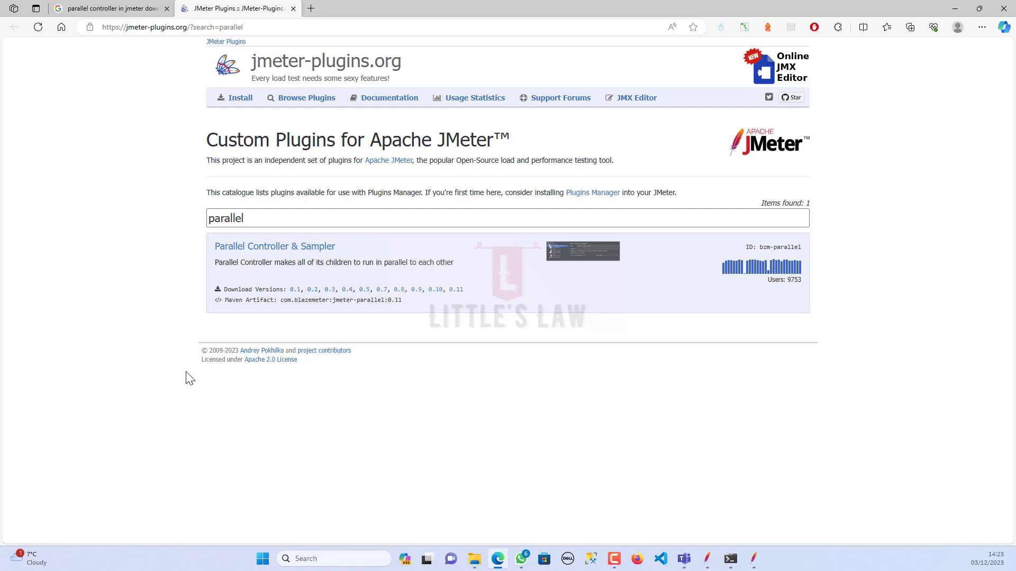
Step: Switch back to the JMeter 5.6 window and review the error log from the previous test run
{"action": "left_click", "coordinate": [705, 558]}
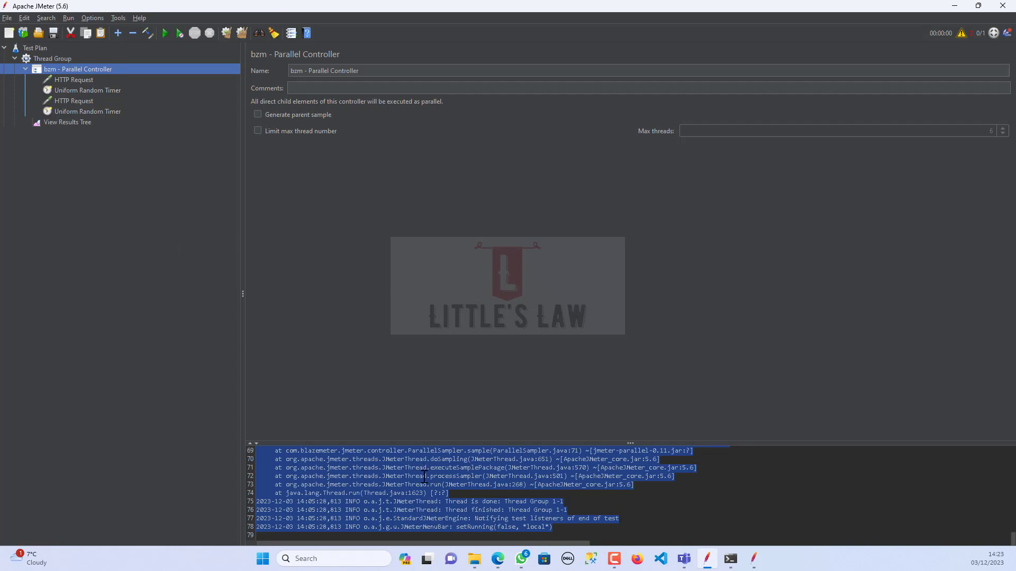
{"action": "left_click", "coordinate": [474, 492]}
{"action": "scroll", "coordinate": [445, 489], "scroll_direction": "up", "scroll_amount": 4}
{"action": "scroll", "coordinate": [419, 487], "scroll_direction": "down", "scroll_amount": 4}
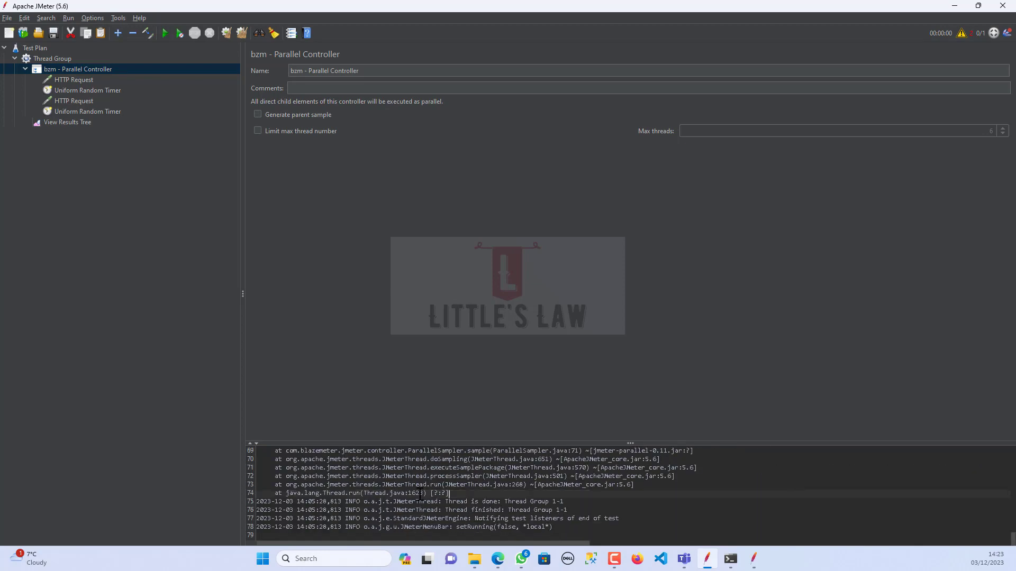
{"action": "scroll", "coordinate": [418, 496], "scroll_direction": "up", "scroll_amount": 8}
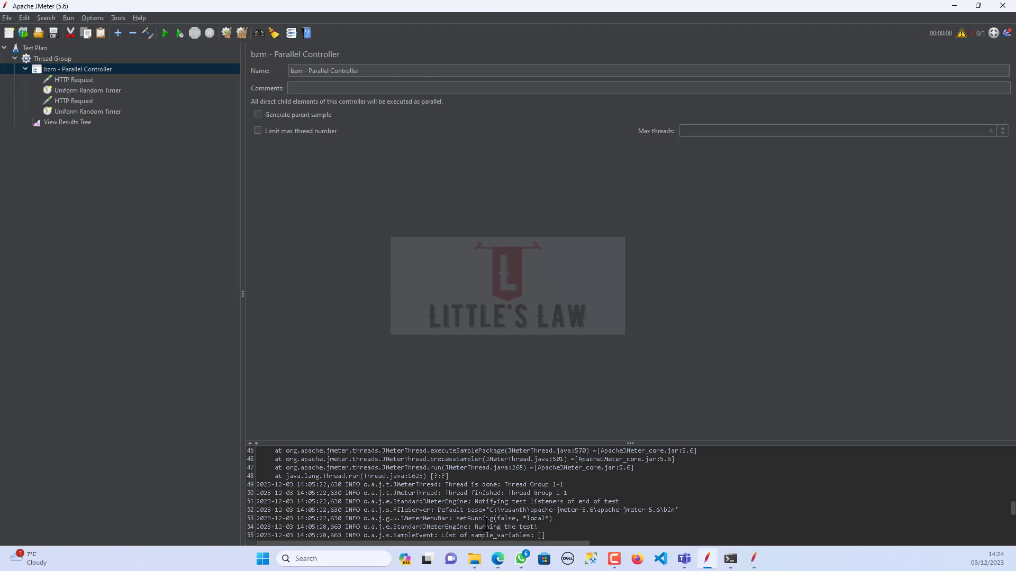
Step: Switch to File Explorer and select both plugin jars in the lib/ext folder of bzm-parallel-0.11.zip
{"action": "mouse_move", "coordinate": [480, 565]}
{"action": "left_click", "coordinate": [523, 515]}
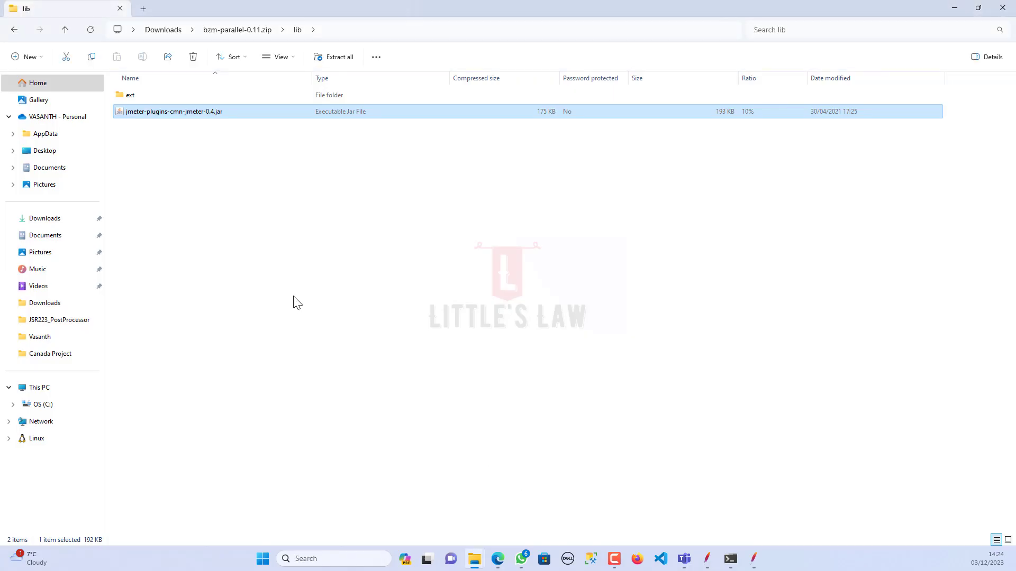
{"action": "left_click", "coordinate": [234, 32]}
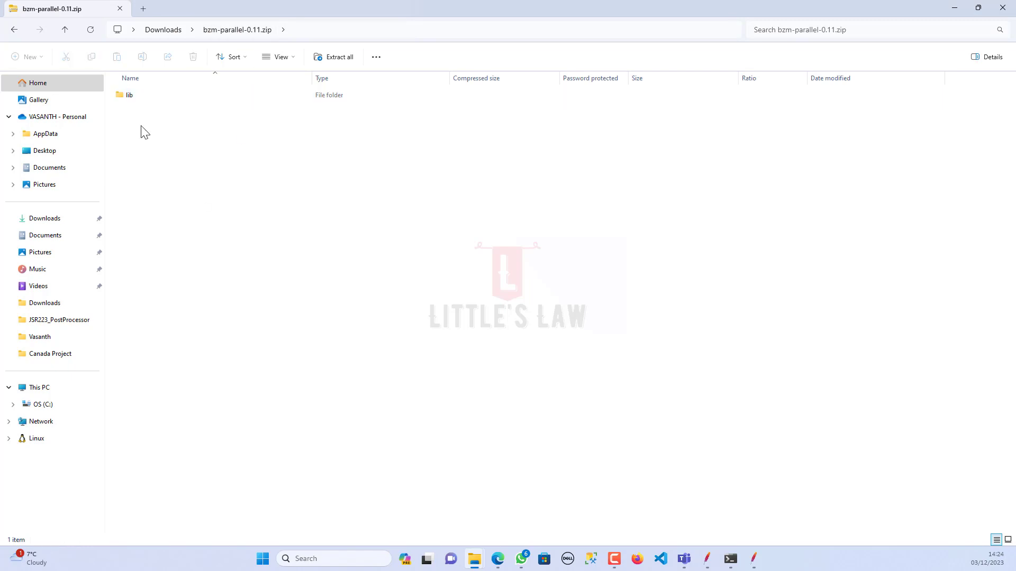
{"action": "double_click", "coordinate": [157, 97]}
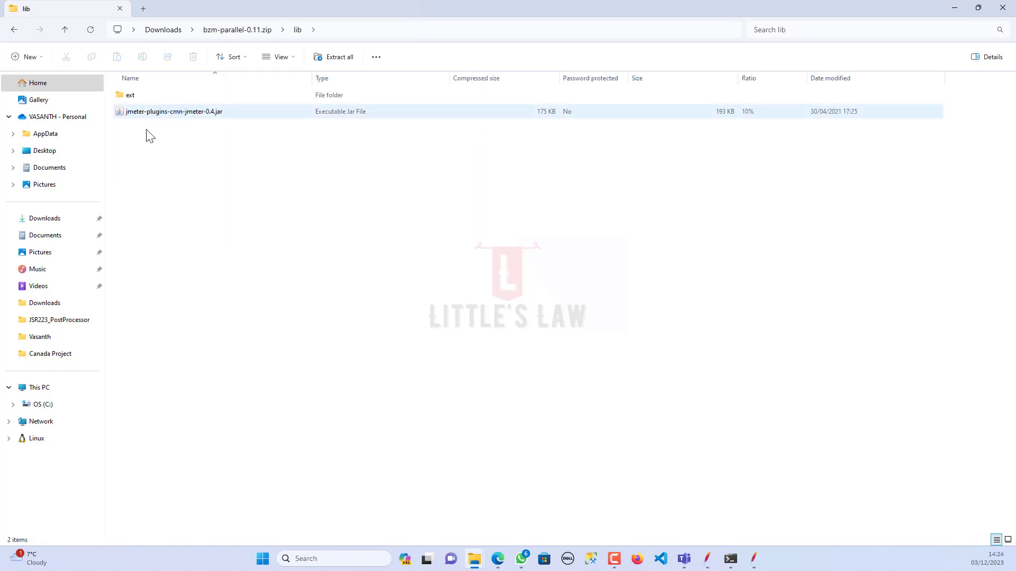
{"action": "double_click", "coordinate": [146, 97]}
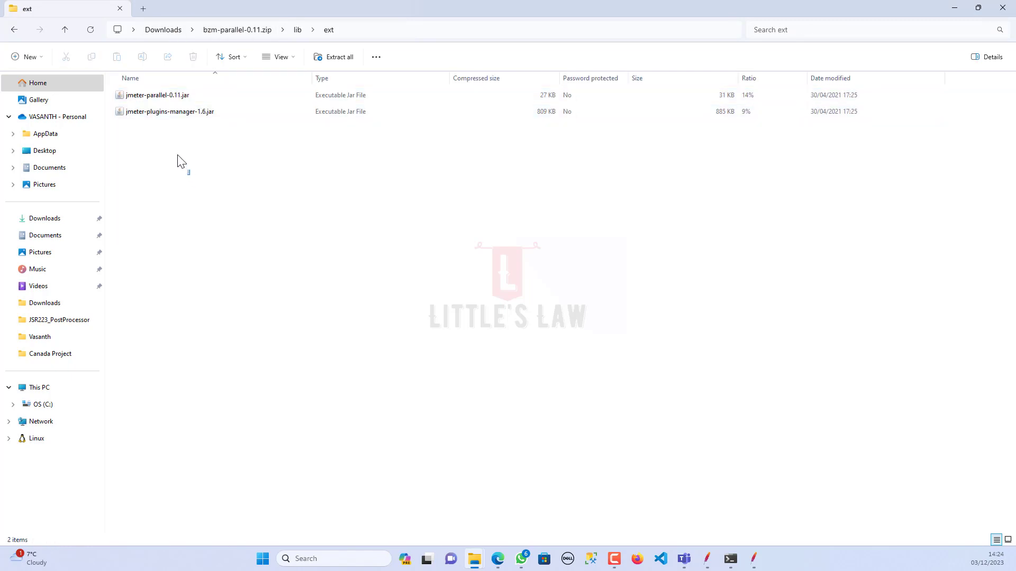
{"action": "left_click_drag", "start_coordinate": [189, 175], "coordinate": [156, 95]}
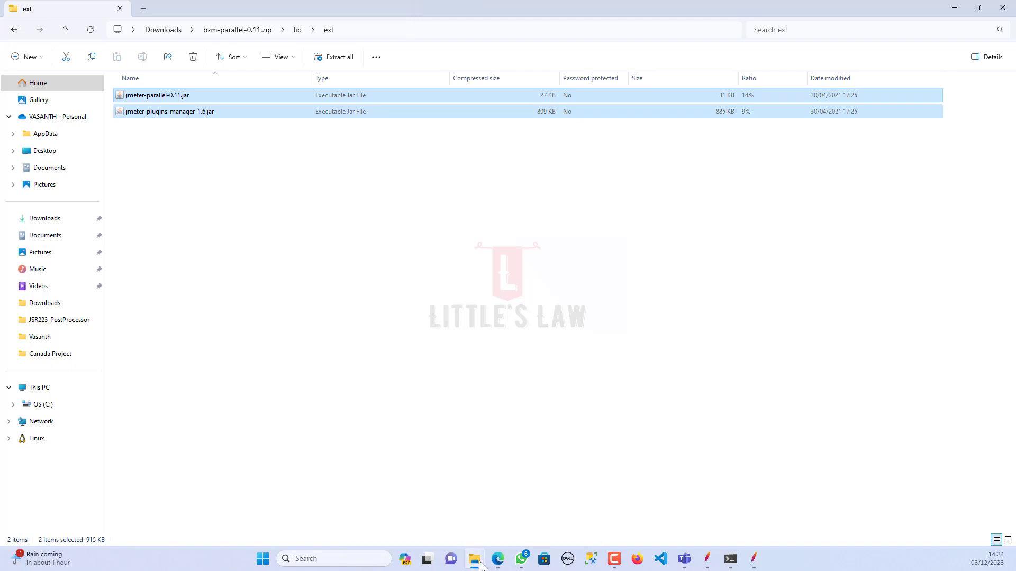
Step: Open the lib/ext folder of the apache-jmeter-5.5.2 installation as the location for the two plugin jars
{"action": "left_click", "coordinate": [529, 503]}
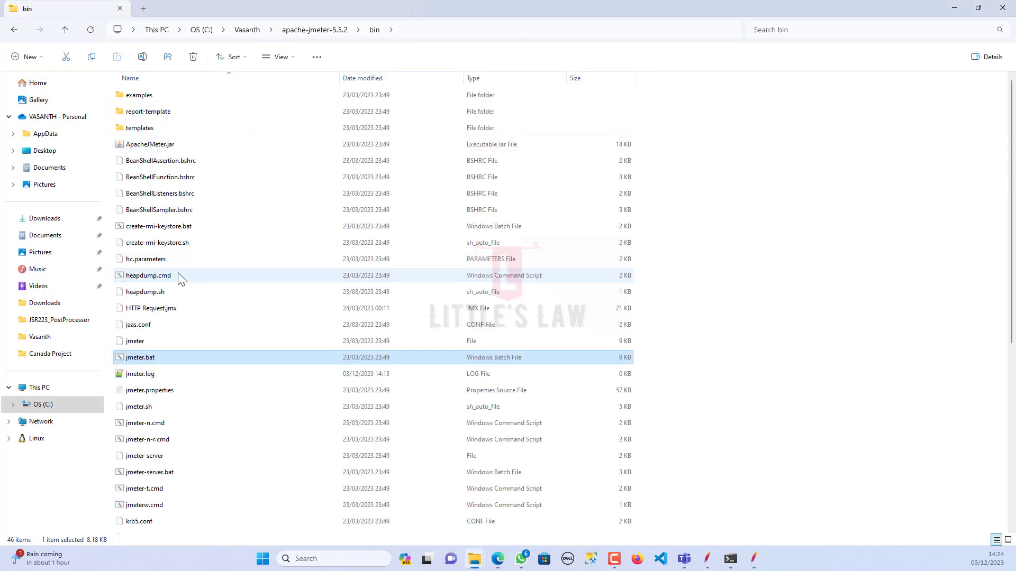
{"action": "left_click", "coordinate": [330, 31]}
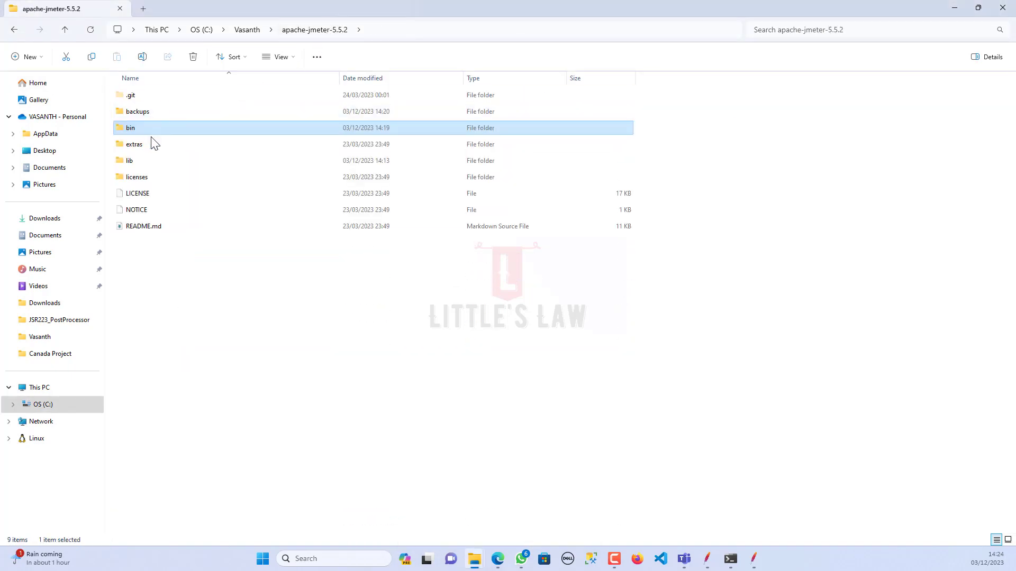
{"action": "double_click", "coordinate": [151, 162]}
{"action": "double_click", "coordinate": [143, 97]}
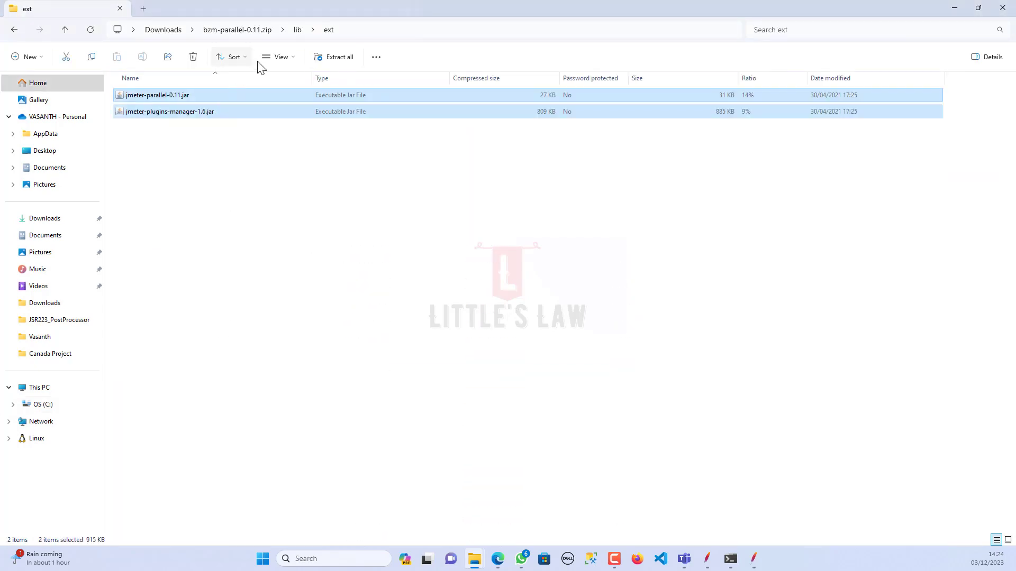
Step: Select jmeter-plugins-cmn-jmeter-0.4.jar in the lib folder of bzm-parallel-0.11.zip
{"action": "left_click", "coordinate": [296, 30]}
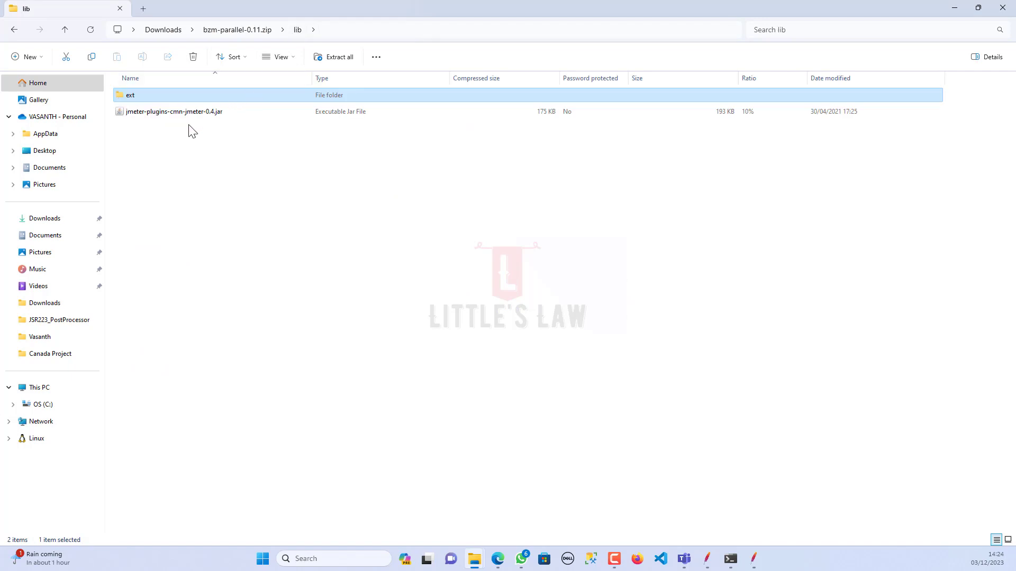
{"action": "left_click", "coordinate": [188, 130]}
{"action": "left_click", "coordinate": [185, 117]}
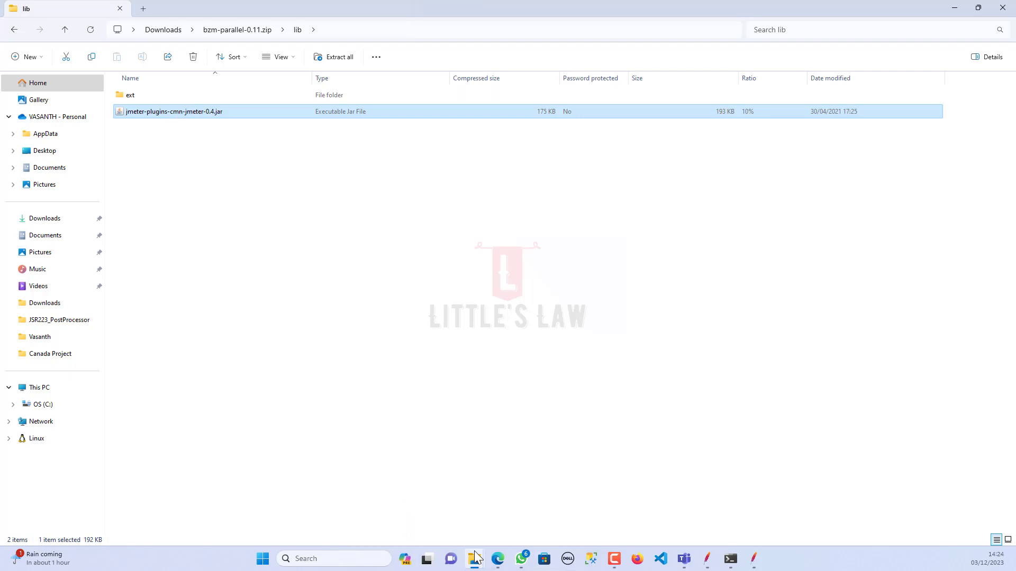
Step: Open the lib folder of apache-jmeter-5.5.2 and look through its jar files
{"action": "mouse_move", "coordinate": [475, 557]}
{"action": "left_click", "coordinate": [447, 528]}
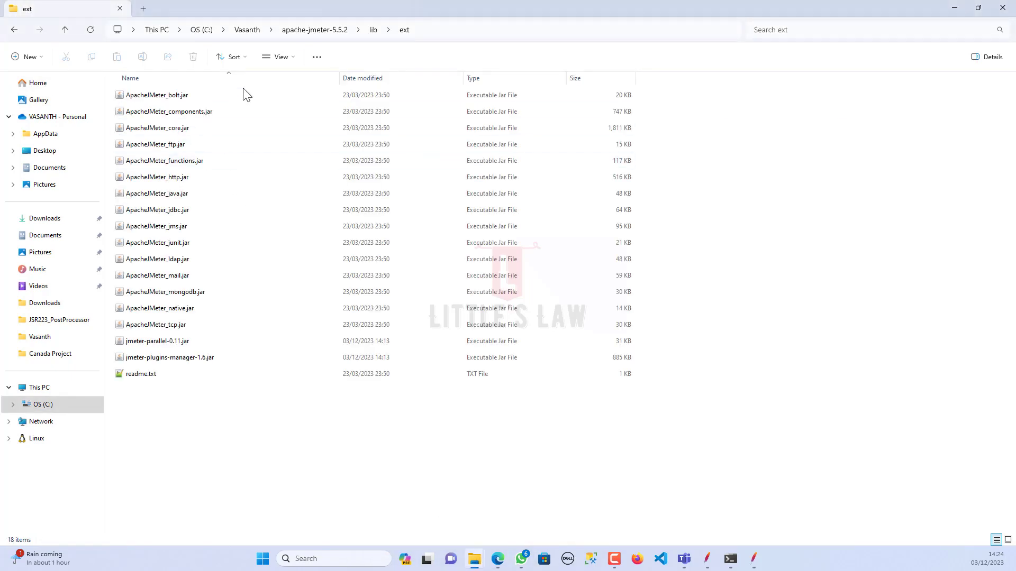
{"action": "left_click", "coordinate": [373, 30]}
{"action": "scroll", "coordinate": [211, 297], "scroll_direction": "down", "scroll_amount": 5}
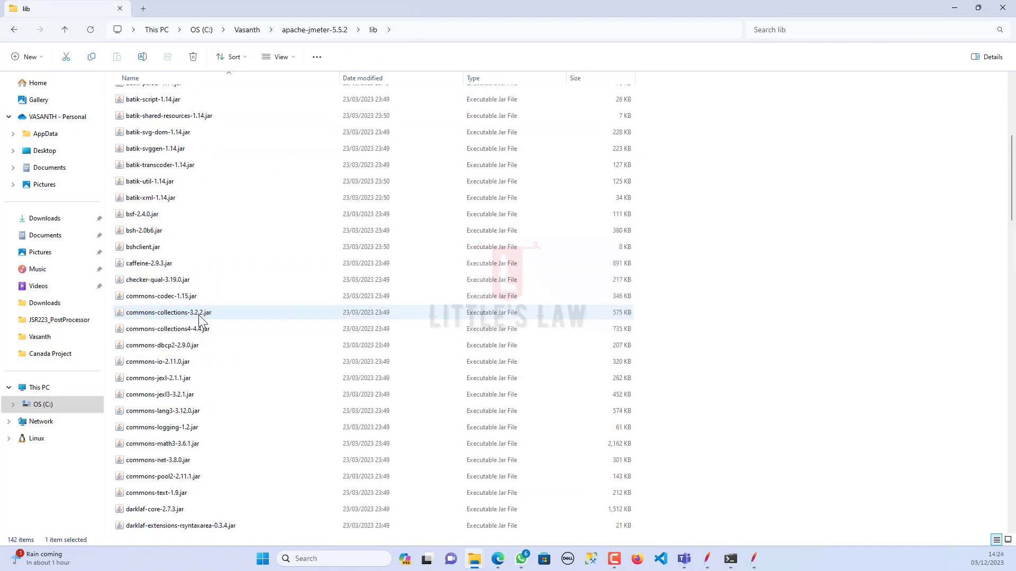
{"action": "scroll", "coordinate": [200, 315], "scroll_direction": "down", "scroll_amount": 6}
{"action": "scroll", "coordinate": [207, 304], "scroll_direction": "up", "scroll_amount": 12}
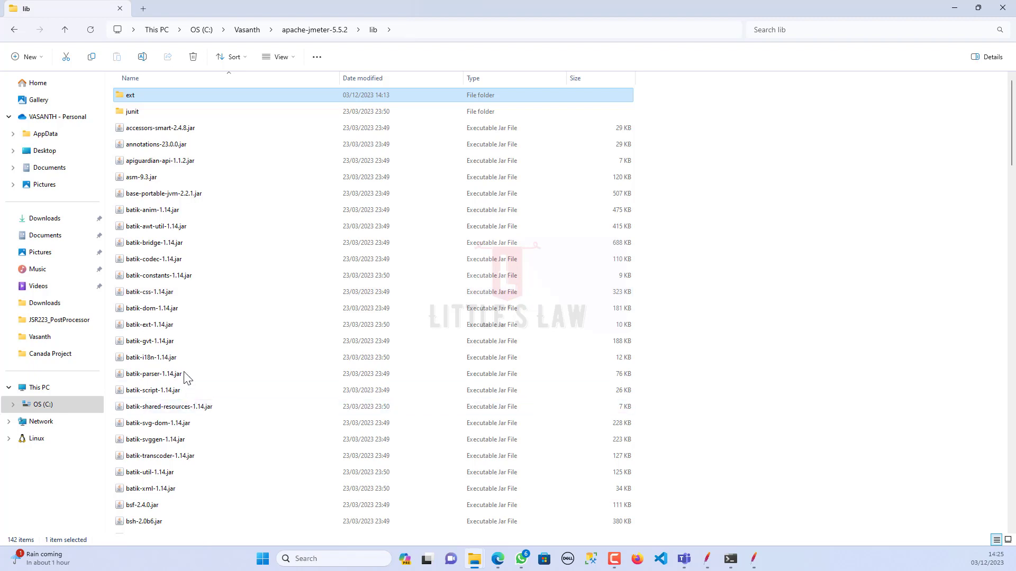
Step: Launch JMeter by running jmeter.bat from the bin folder of apache-jmeter-5.5.2
{"action": "left_click", "coordinate": [317, 30]}
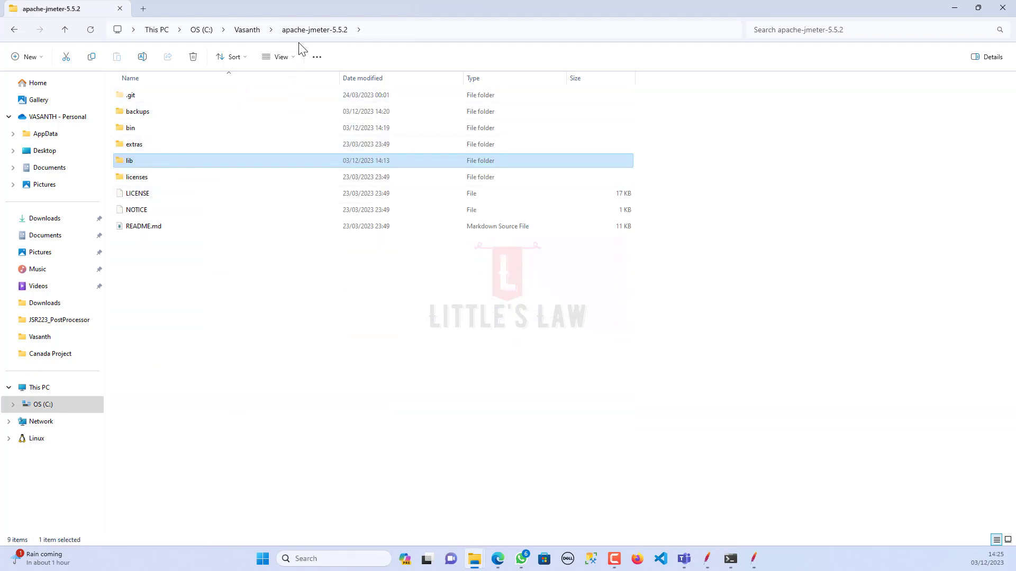
{"action": "left_click", "coordinate": [145, 126]}
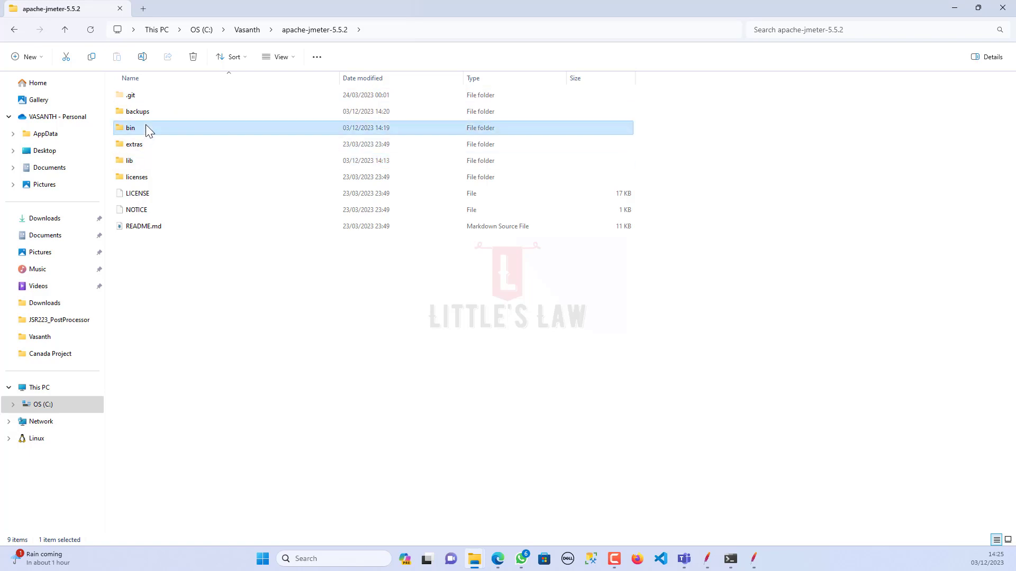
{"action": "key", "text": "F2"}
{"action": "key", "text": "Escape"}
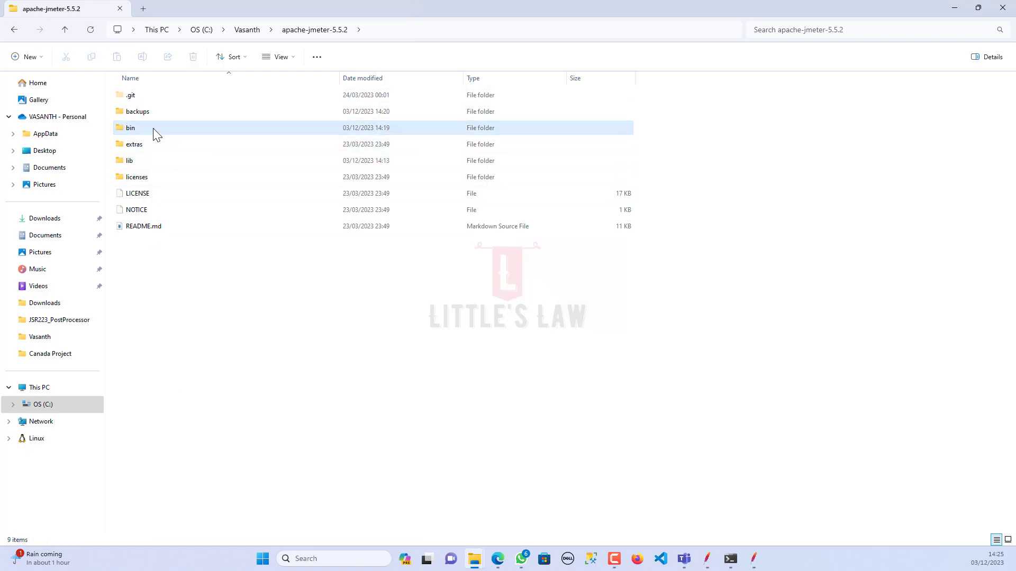
{"action": "double_click", "coordinate": [154, 131]}
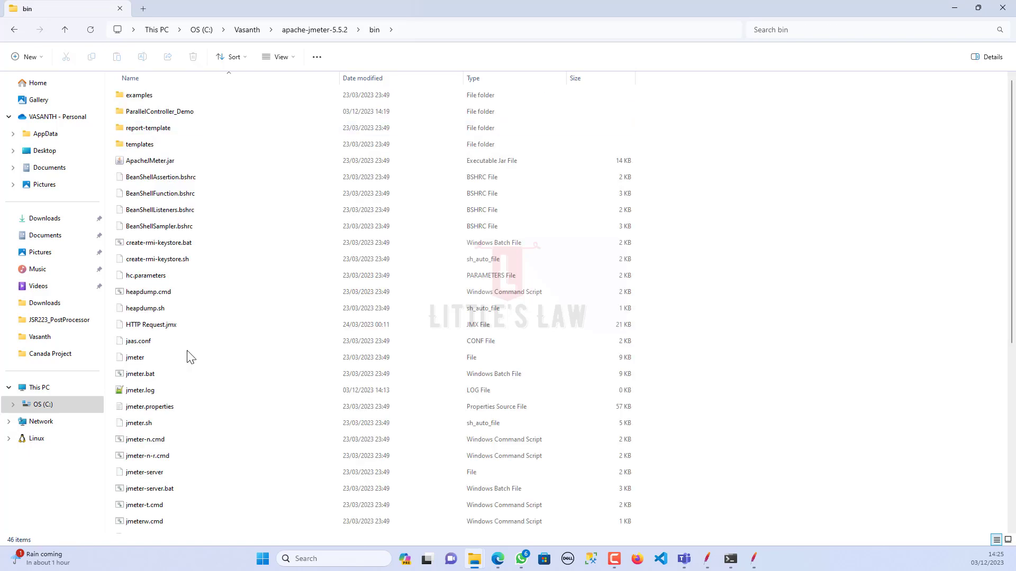
{"action": "left_click", "coordinate": [148, 375]}
{"action": "double_click", "coordinate": [148, 374]}
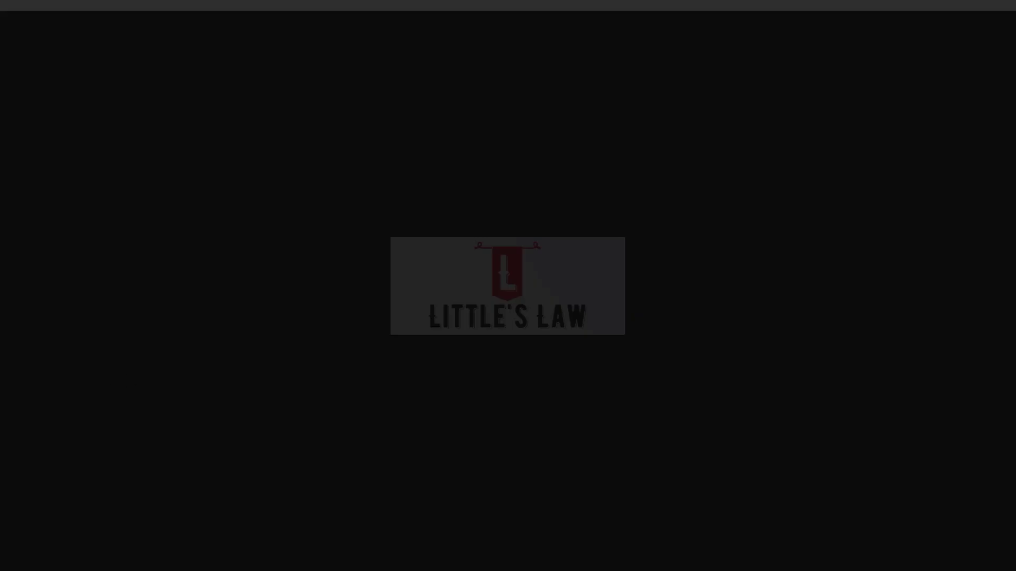
Step: Maximize the command window and the newly opened JMeter 5.5 window
{"action": "left_click_drag", "start_coordinate": [402, 95], "coordinate": [271, 87]}
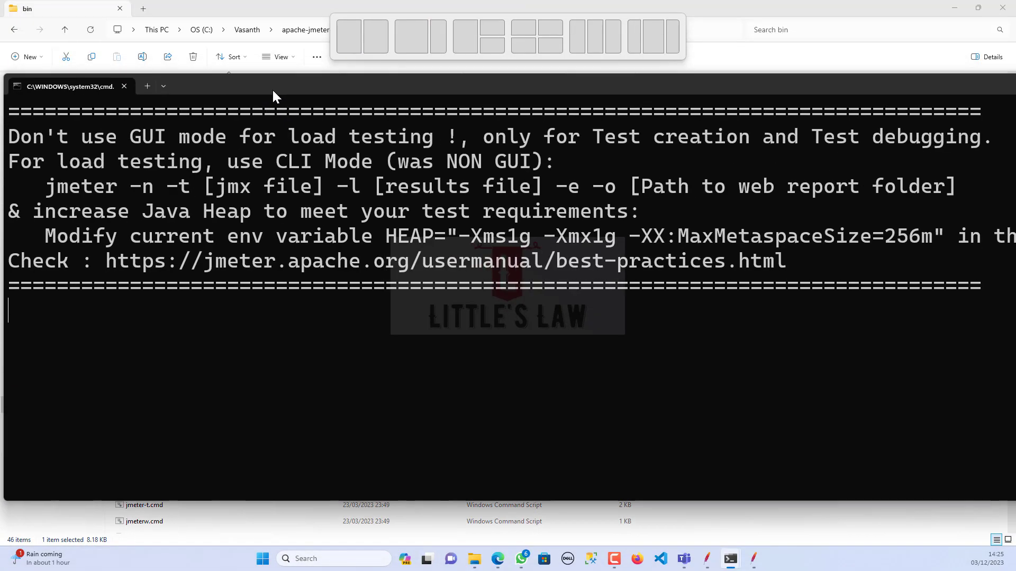
{"action": "double_click", "coordinate": [305, 91]}
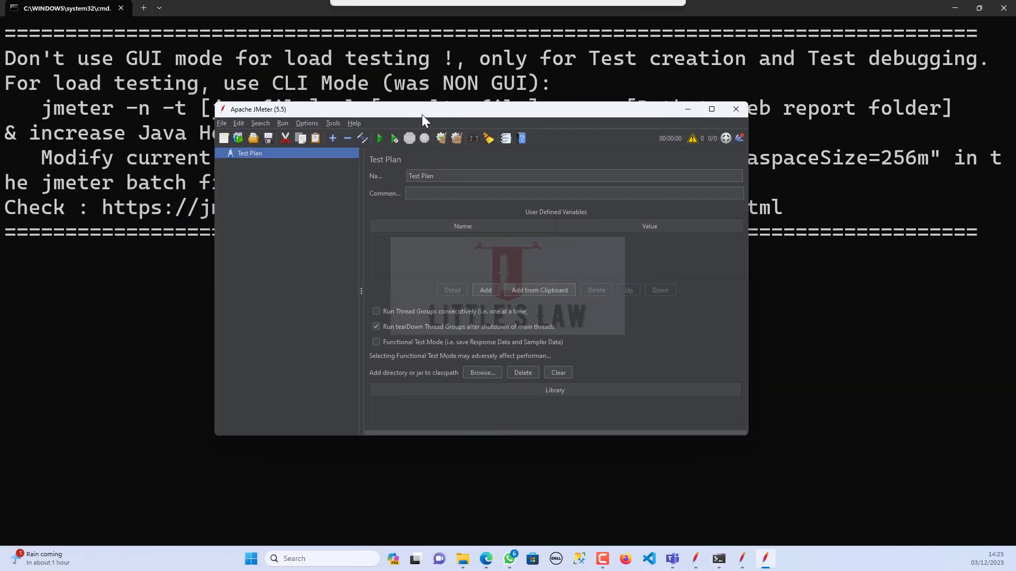
{"action": "double_click", "coordinate": [421, 106]}
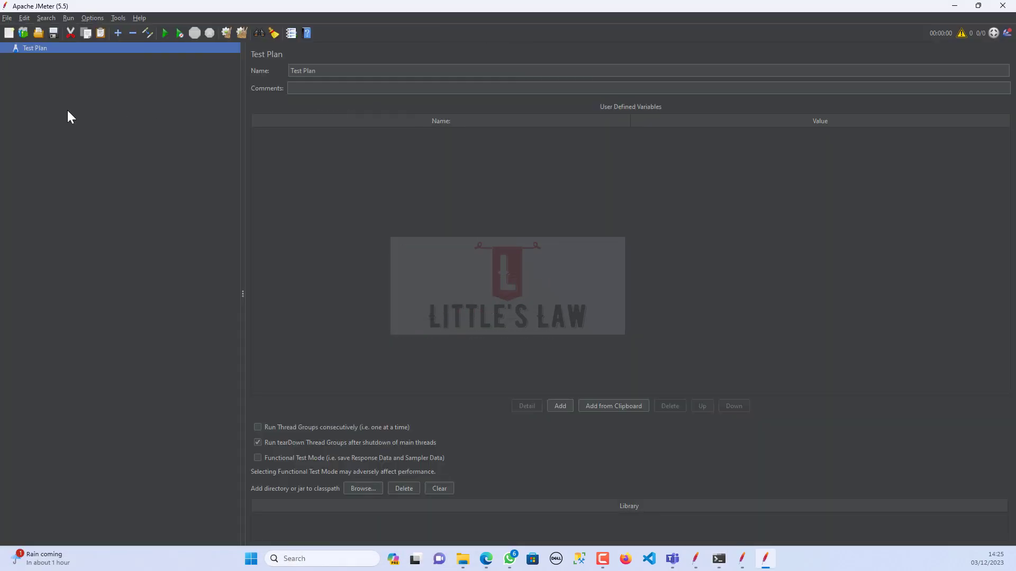
Step: Add a Thread Group to the empty Test Plan
{"action": "right_click", "coordinate": [36, 48]}
{"action": "mouse_move", "coordinate": [49, 55]}
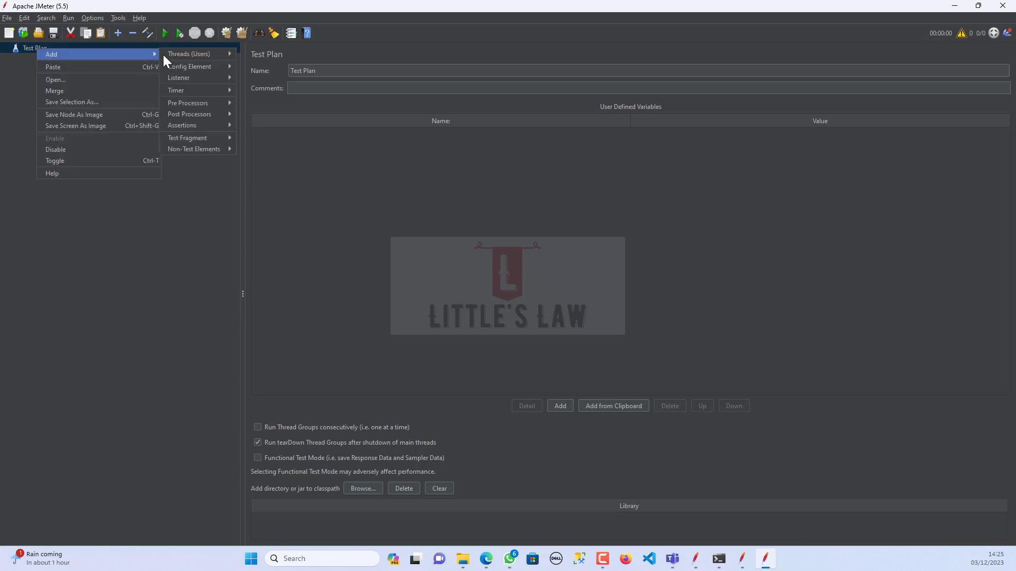
{"action": "mouse_move", "coordinate": [190, 53]}
{"action": "left_click", "coordinate": [254, 64]}
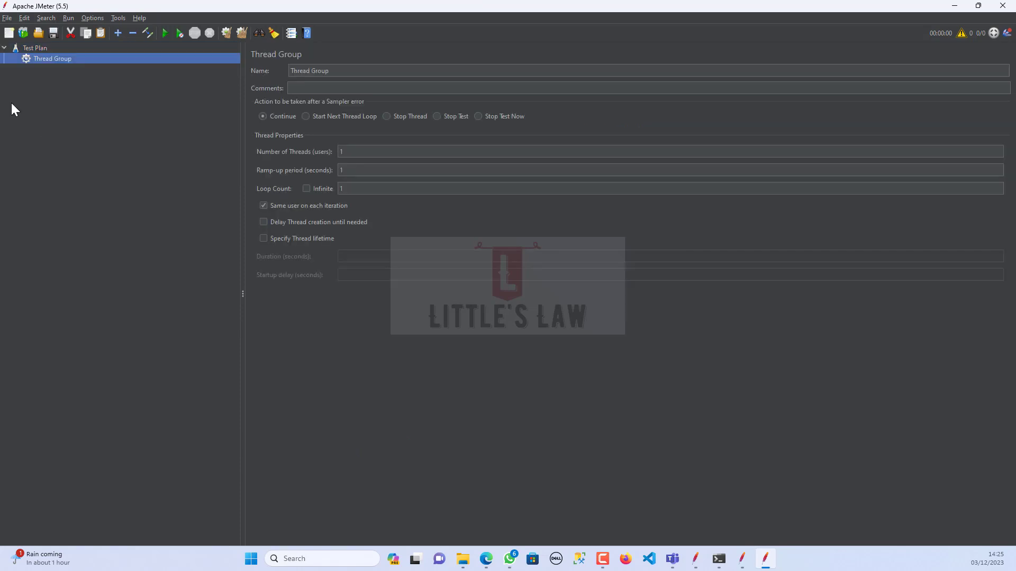
Step: Add a bzm - Parallel Controller logic controller to the Thread Group
{"action": "right_click", "coordinate": [54, 63]}
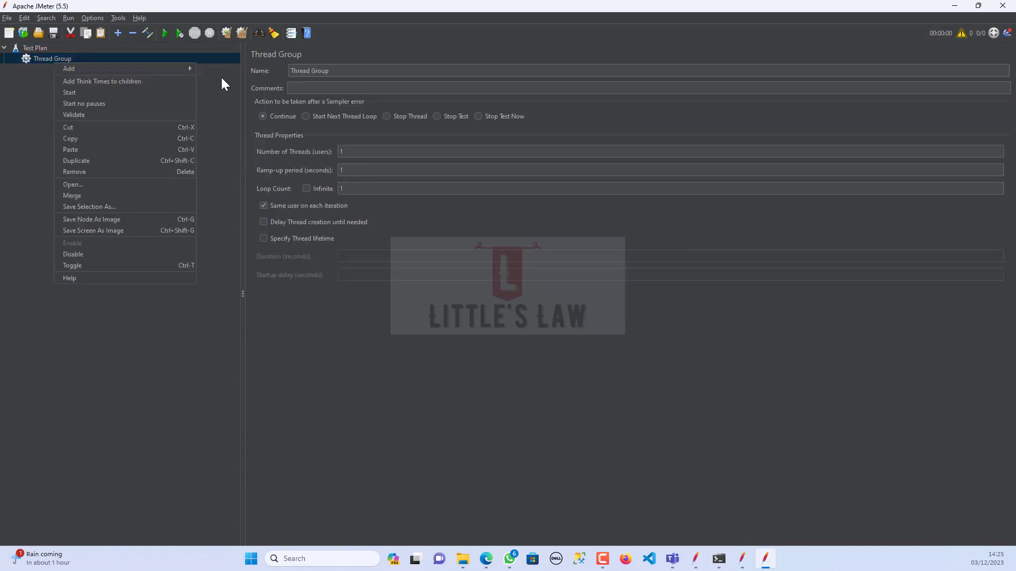
{"action": "mouse_move", "coordinate": [120, 63]}
{"action": "mouse_move", "coordinate": [213, 82]}
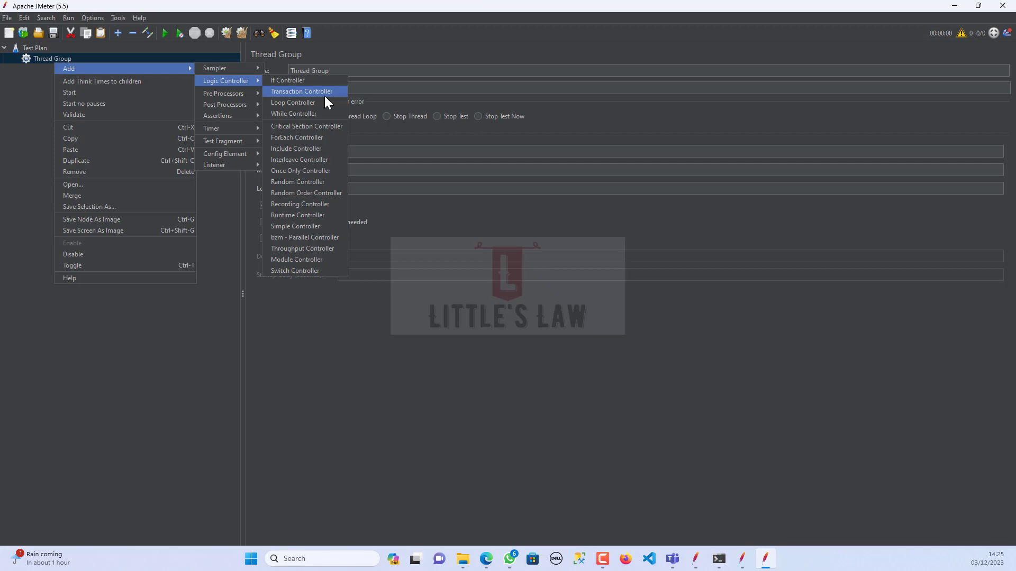
{"action": "left_click", "coordinate": [306, 237]}
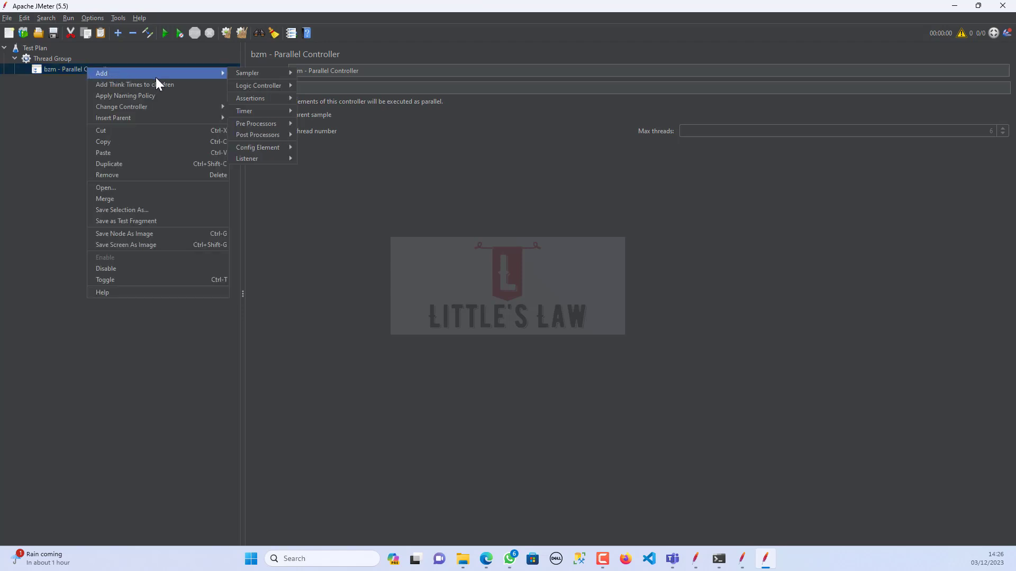
Step: Add an HTTP Request sampler under the bzm - Parallel Controller
{"action": "mouse_move", "coordinate": [265, 74]}
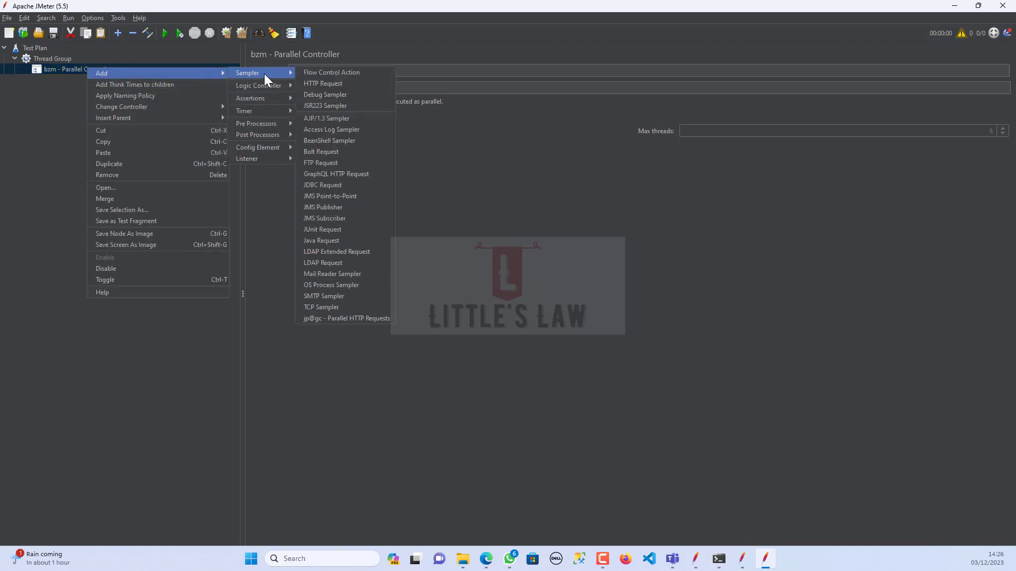
{"action": "left_click", "coordinate": [331, 84]}
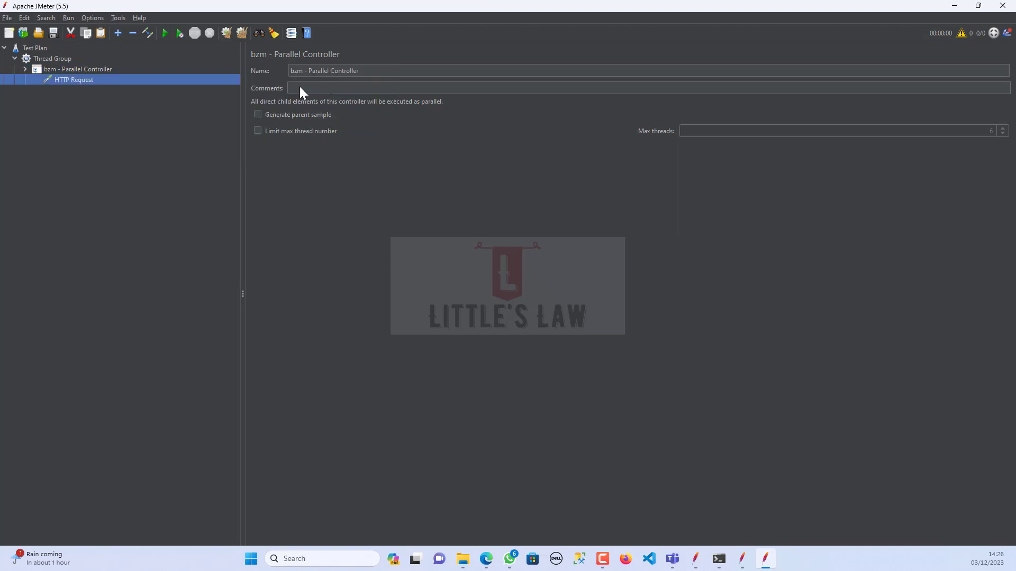
{"action": "right_click", "coordinate": [78, 79]}
{"action": "mouse_move", "coordinate": [195, 84]}
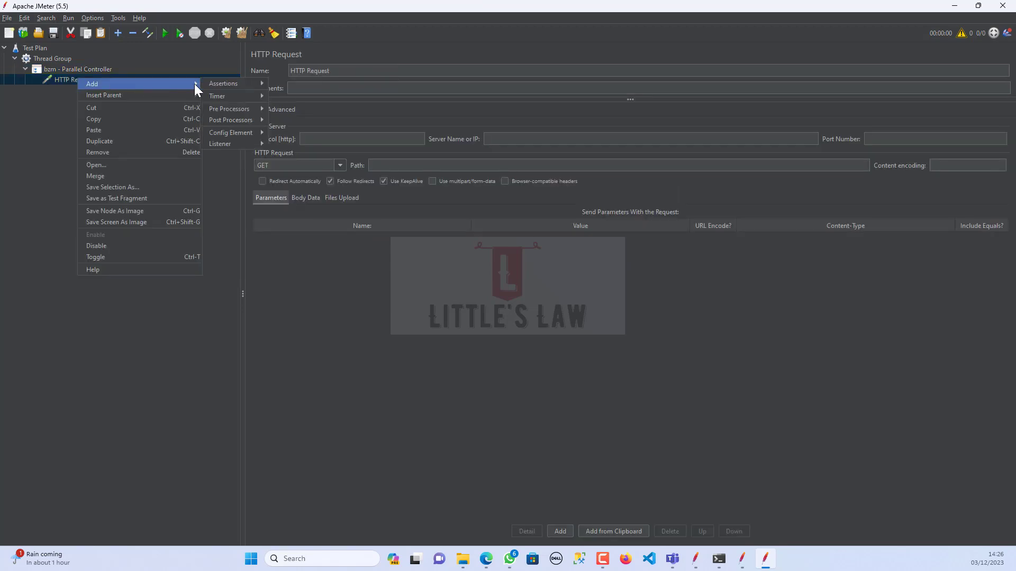
{"action": "mouse_move", "coordinate": [225, 98]}
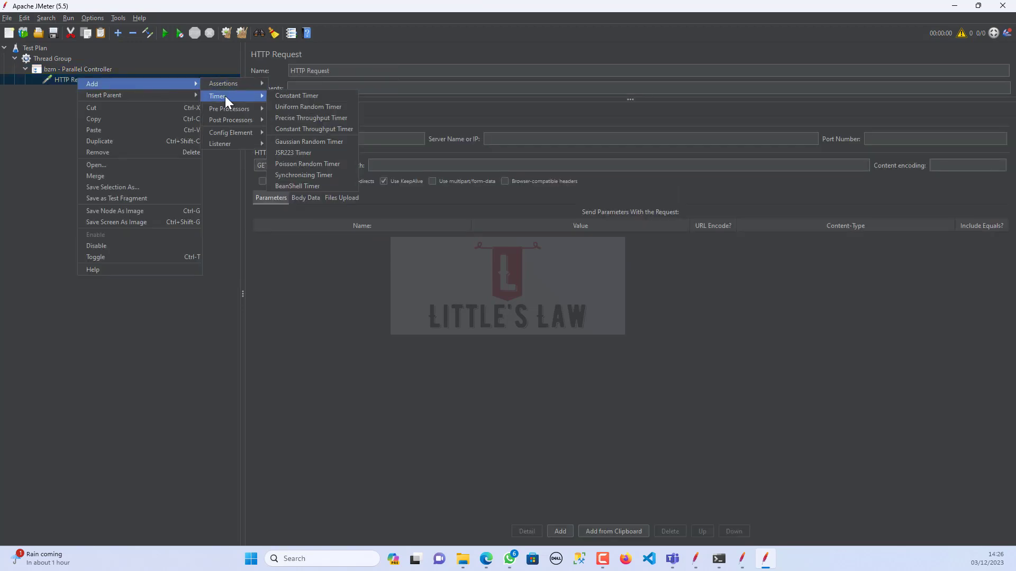
{"action": "left_click", "coordinate": [300, 106]}
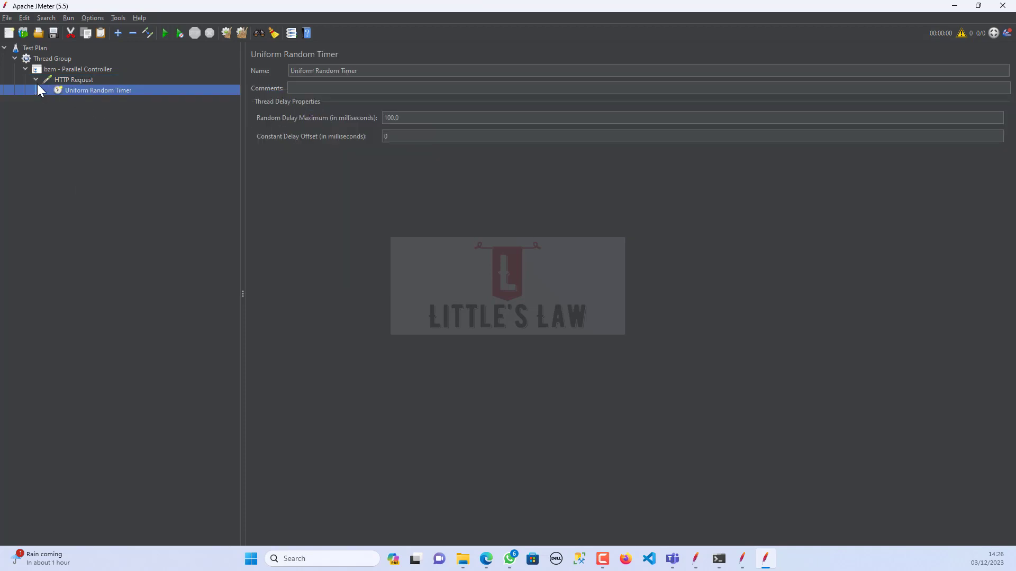
{"action": "left_click_drag", "start_coordinate": [82, 91], "coordinate": [42, 96]}
{"action": "key", "text": "Delete"}
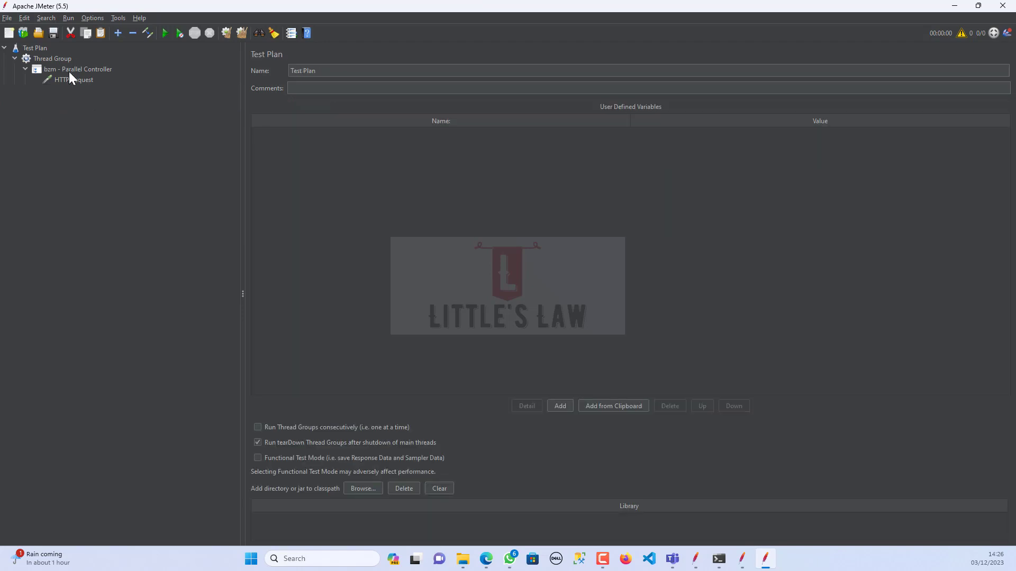
Step: Add a Uniform Random Timer directly under the bzm - Parallel Controller, alongside the HTTP Request
{"action": "left_click", "coordinate": [69, 70]}
{"action": "right_click", "coordinate": [77, 69]}
{"action": "mouse_move", "coordinate": [100, 75]}
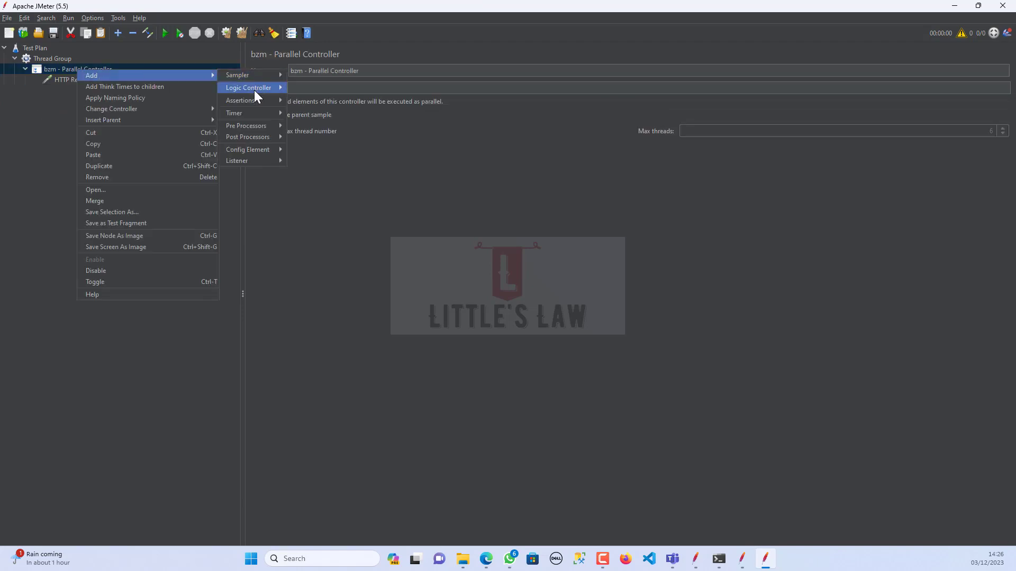
{"action": "mouse_move", "coordinate": [252, 75]}
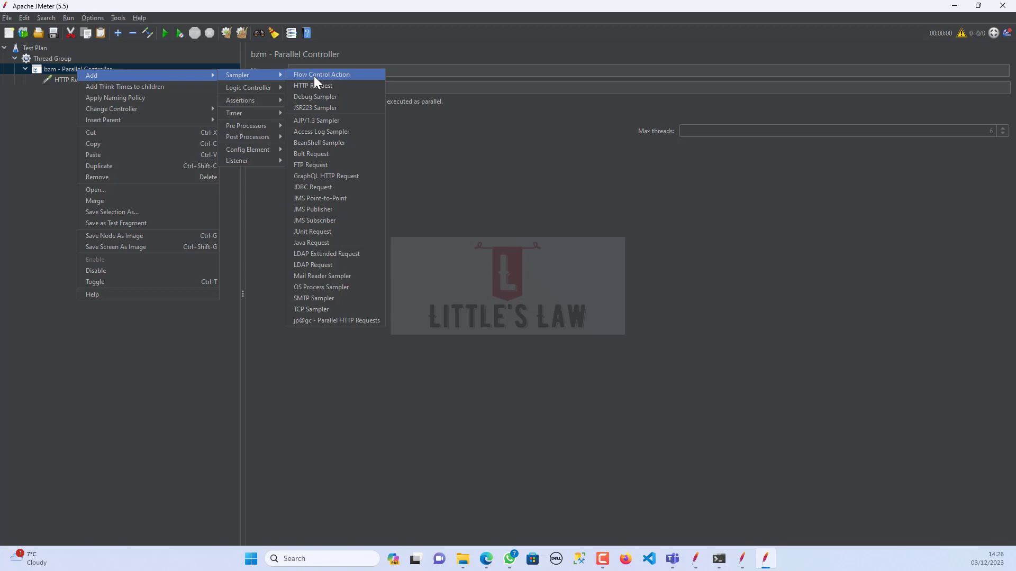
{"action": "mouse_move", "coordinate": [256, 116]}
{"action": "left_click", "coordinate": [321, 127]}
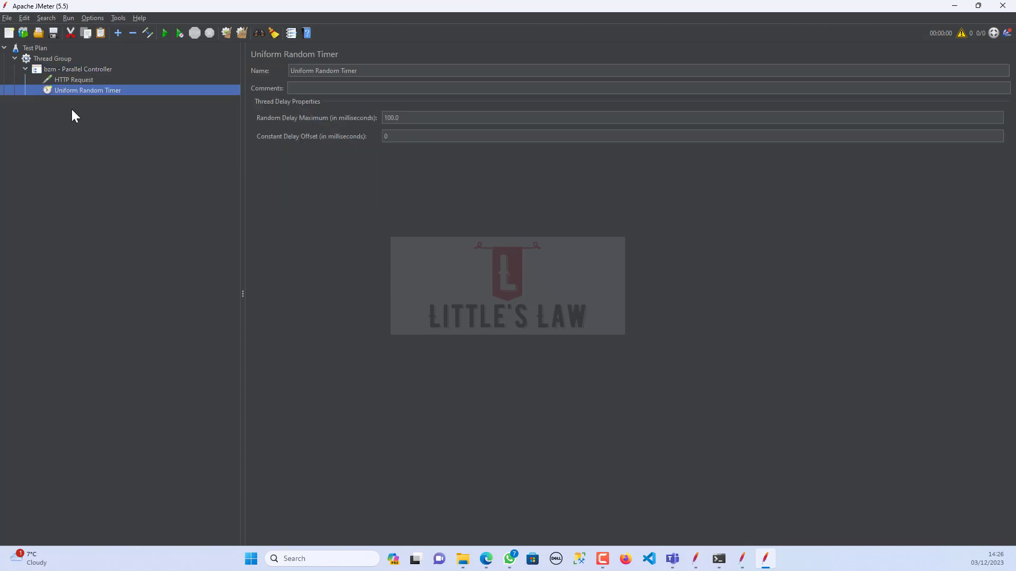
{"action": "left_click", "coordinate": [101, 68]}
{"action": "right_click", "coordinate": [100, 68]}
{"action": "mouse_move", "coordinate": [169, 75]}
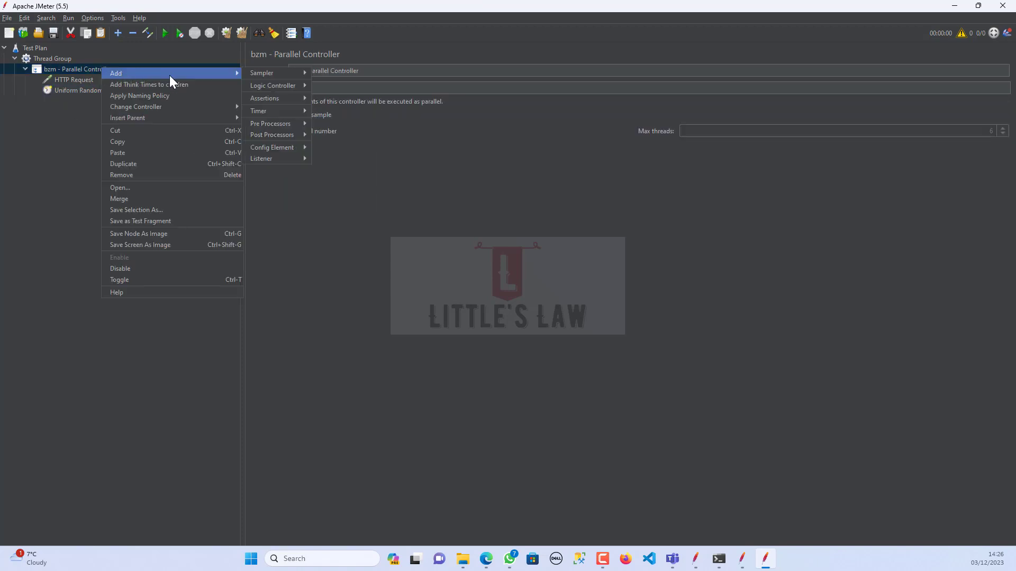
{"action": "mouse_move", "coordinate": [288, 74]}
{"action": "left_click", "coordinate": [34, 184]}
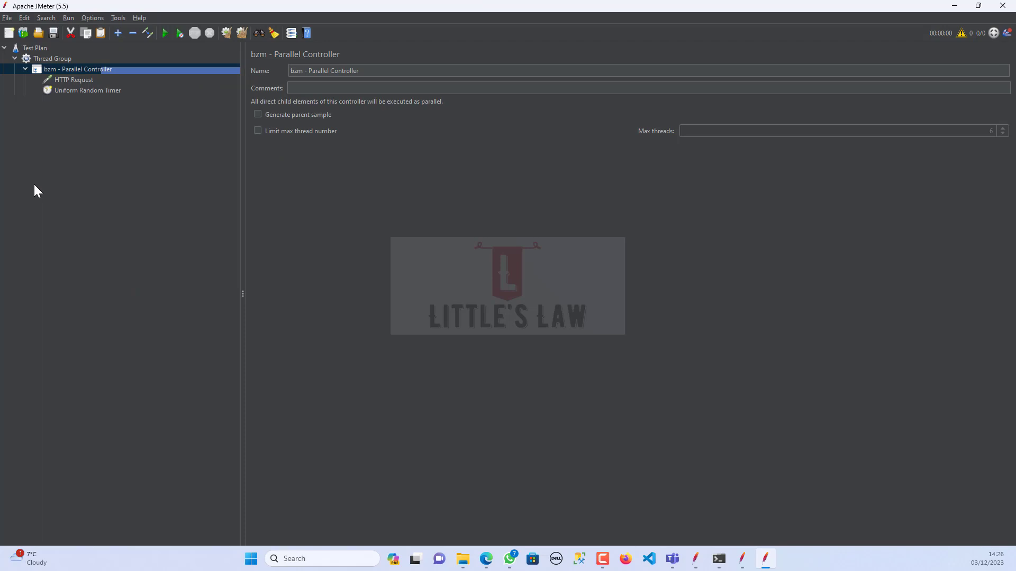
Step: Copy the HTTP Request and Uniform Random Timer together and paste them three times into the bzm - Parallel Controller
{"action": "left_click", "coordinate": [74, 90]}
{"action": "left_click", "coordinate": [74, 91], "text": "ctrl"}
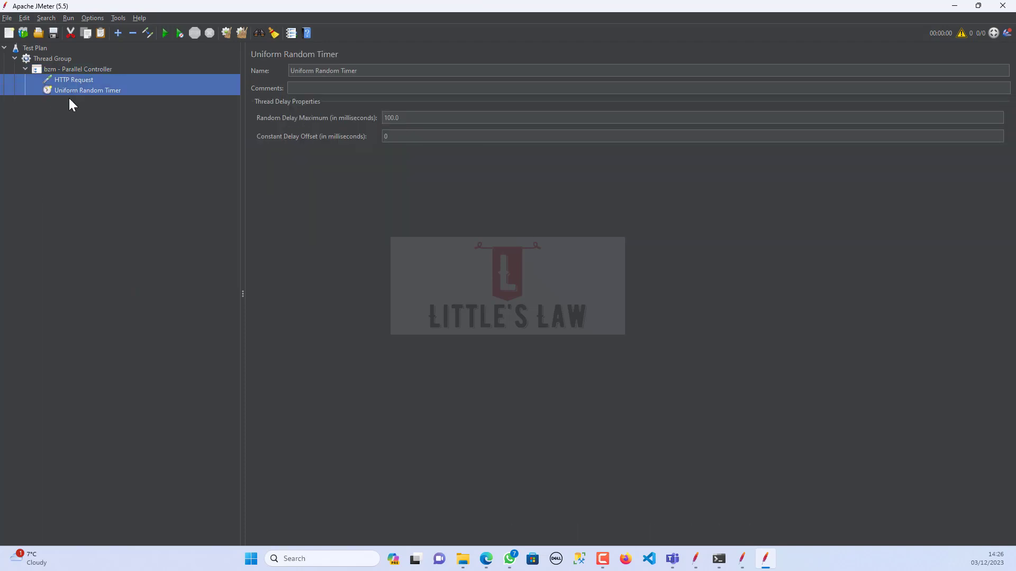
{"action": "key", "text": "ctrl+c"}
{"action": "left_click", "coordinate": [69, 72]}
{"action": "key", "text": "ctrl+v"}
{"action": "key", "text": "ctrl+v"}
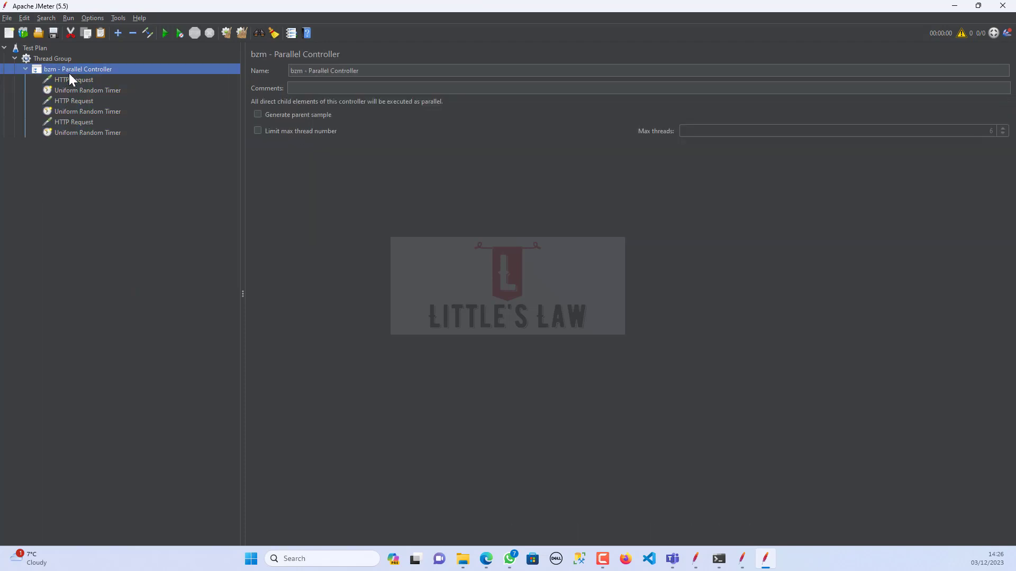
{"action": "key", "text": "ctrl+v"}
Step: Rename the first two HTTP Requests as 01 HTTP Request 01 and 01 HTTP Request 02
{"action": "left_click", "coordinate": [77, 81]}
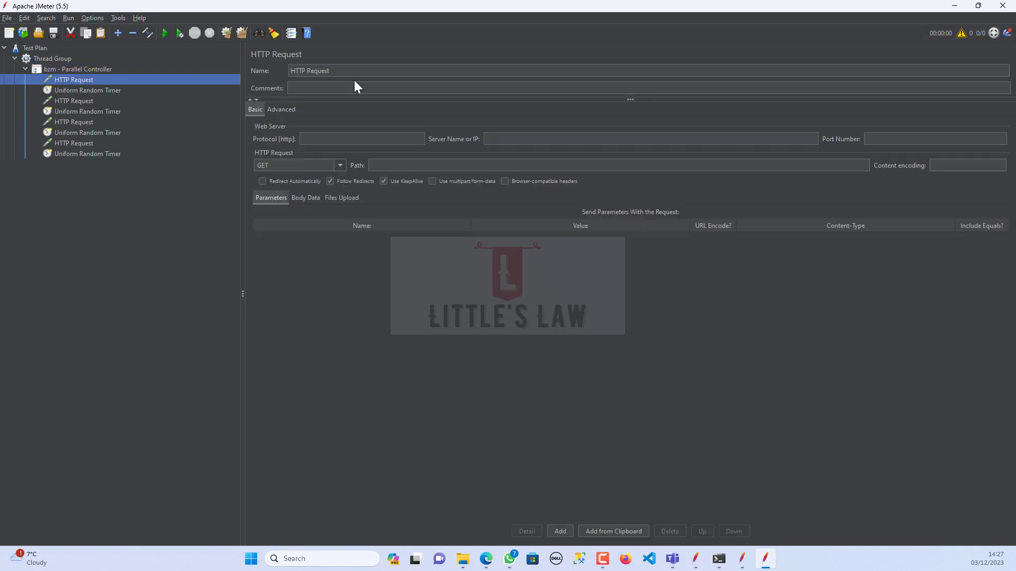
{"action": "left_click", "coordinate": [341, 72]}
{"action": "type", "text": "0"}
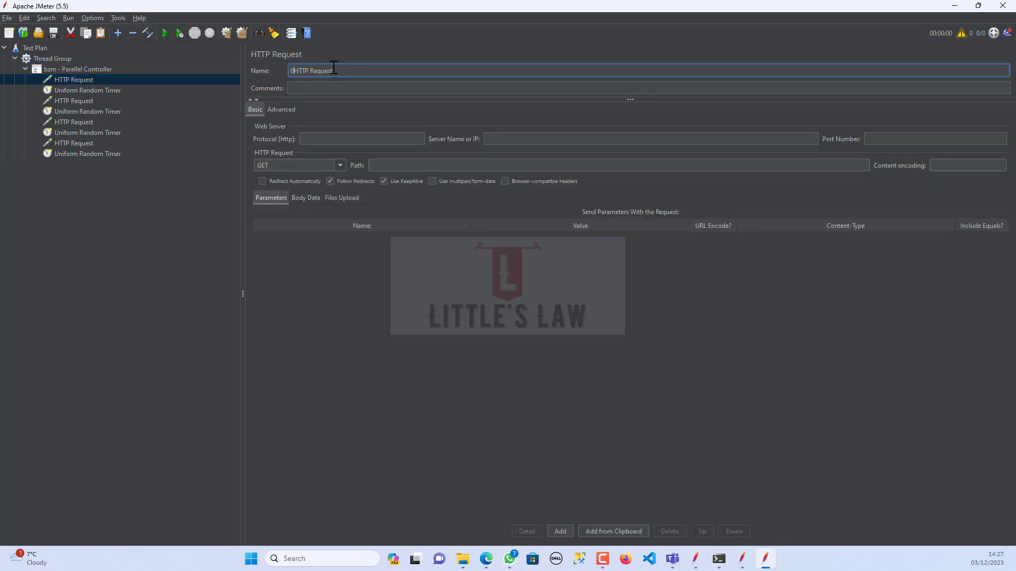
{"action": "type", "text": "1 "}
{"action": "type", "text": " 01"}
{"action": "left_click", "coordinate": [75, 100]}
{"action": "left_click", "coordinate": [304, 71]}
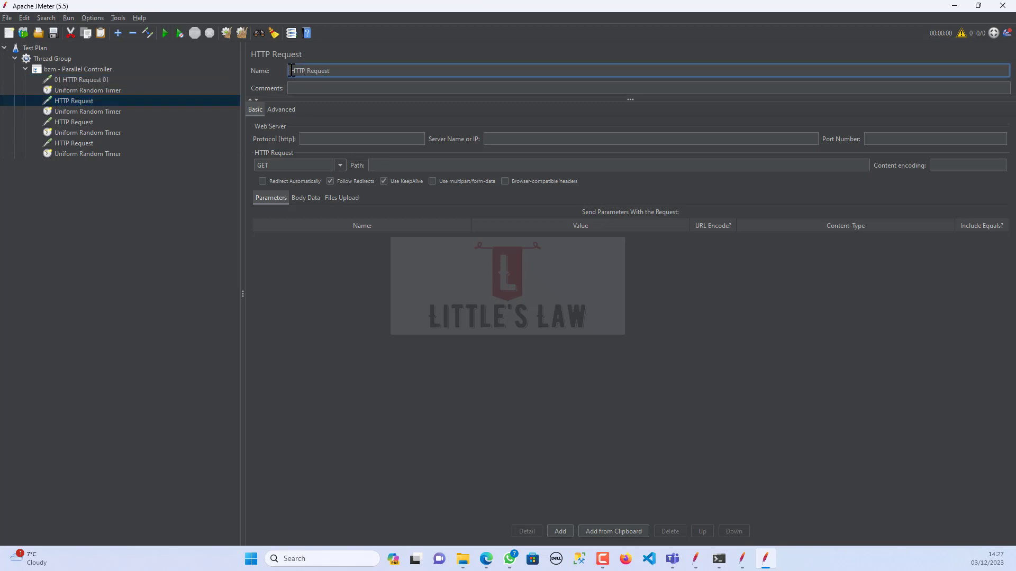
{"action": "type", "text": "01 "}
{"action": "type", "text": " 02"}
Step: Rename the third and fourth HTTP Requests as 01 HTTP Request 03 and 01 HTTP Request 04
{"action": "left_click", "coordinate": [88, 121]}
{"action": "left_click", "coordinate": [316, 69]}
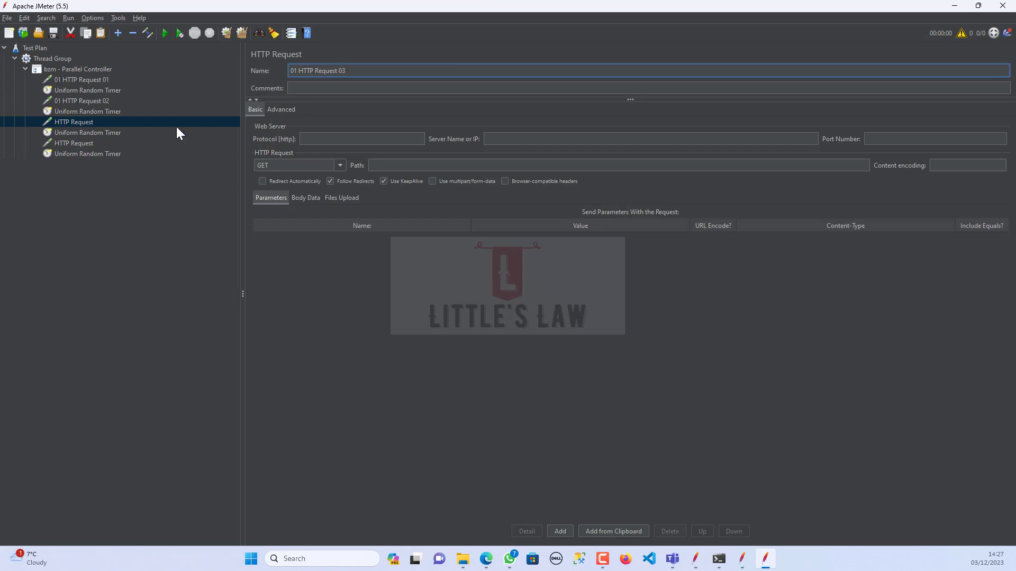
{"action": "type", "text": "03"}
{"action": "left_click", "coordinate": [61, 143]}
{"action": "left_click", "coordinate": [349, 73]}
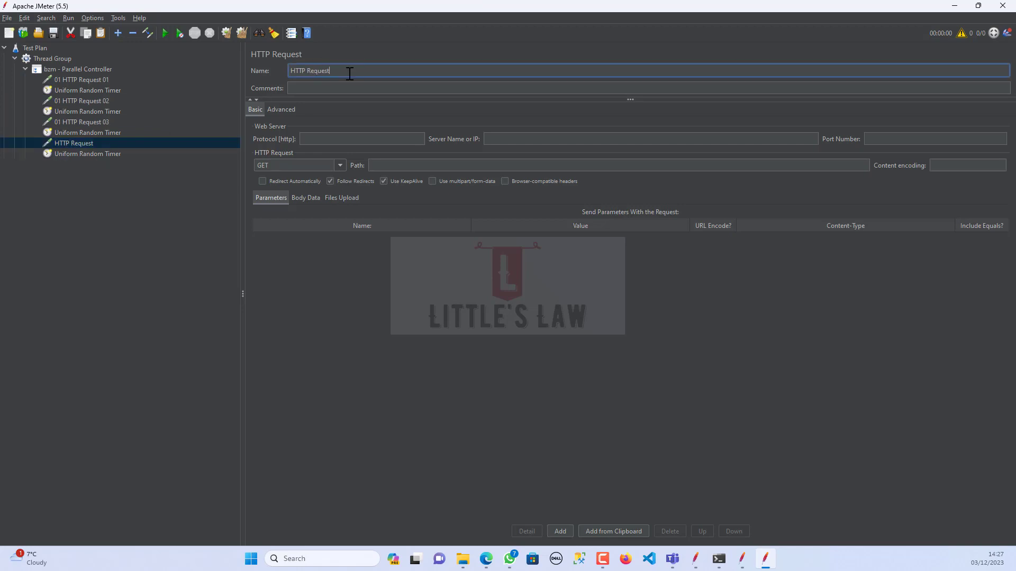
{"action": "type", "text": "01"}
{"action": "key", "text": "End"}
{"action": "type", "text": "04"}
Step: Set the Constant Delay Offset of the first and second Uniform Random Timers to 3000 milliseconds
{"action": "left_click", "coordinate": [150, 102]}
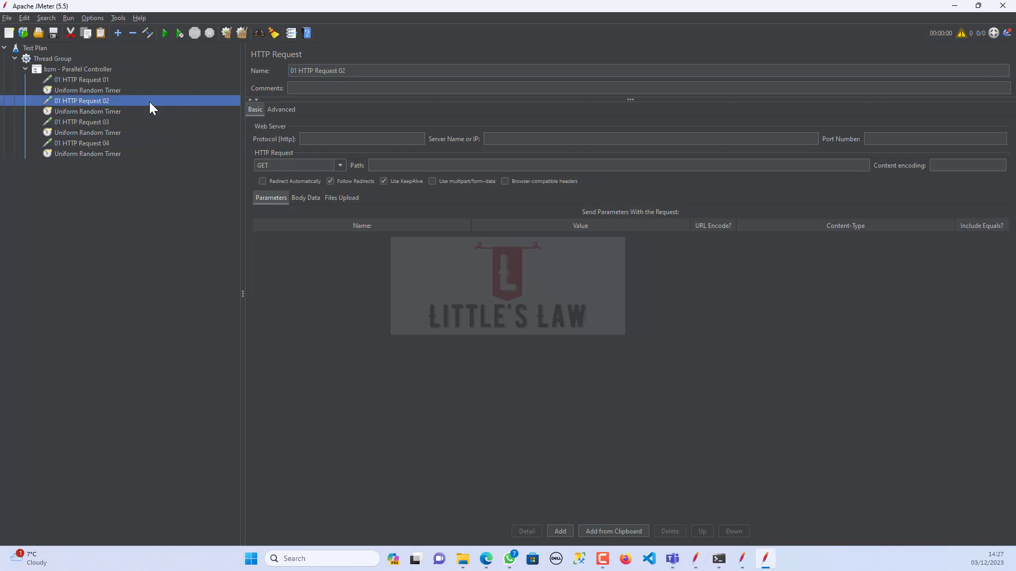
{"action": "left_click", "coordinate": [112, 93]}
{"action": "left_click", "coordinate": [401, 136]}
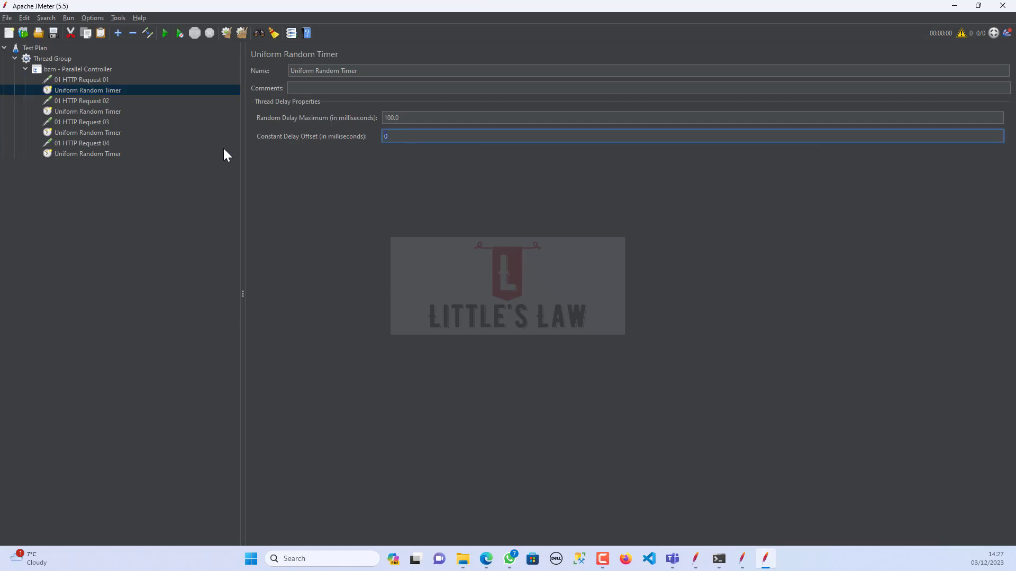
{"action": "type", "text": "3000"}
{"action": "left_click", "coordinate": [83, 115]}
{"action": "left_click", "coordinate": [410, 134]}
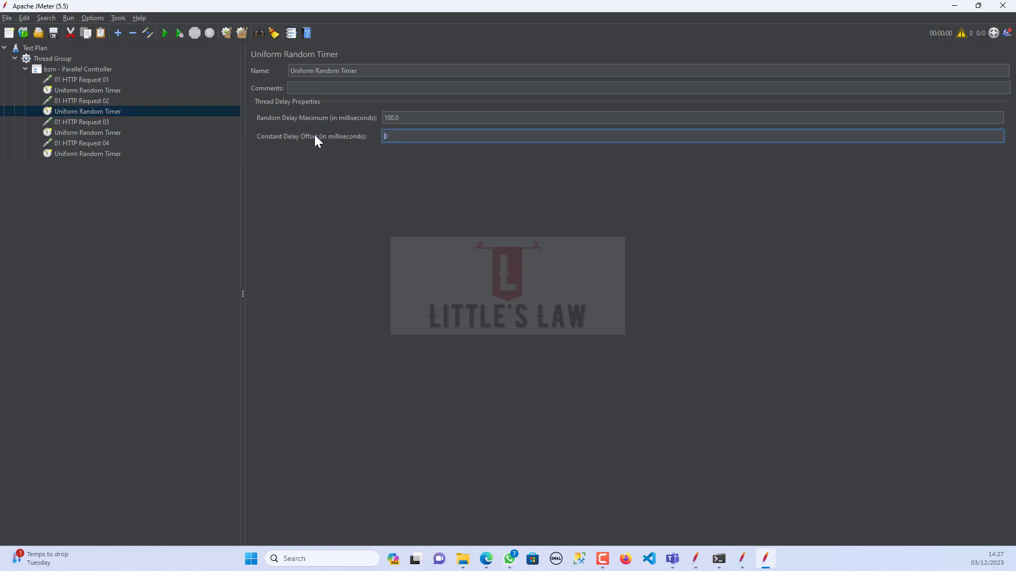
{"action": "type", "text": "300"}
Step: Set the Constant Delay Offset of the third and fourth Uniform Random Timers to 3000 milliseconds
{"action": "left_click", "coordinate": [82, 133]}
{"action": "left_click", "coordinate": [402, 136]}
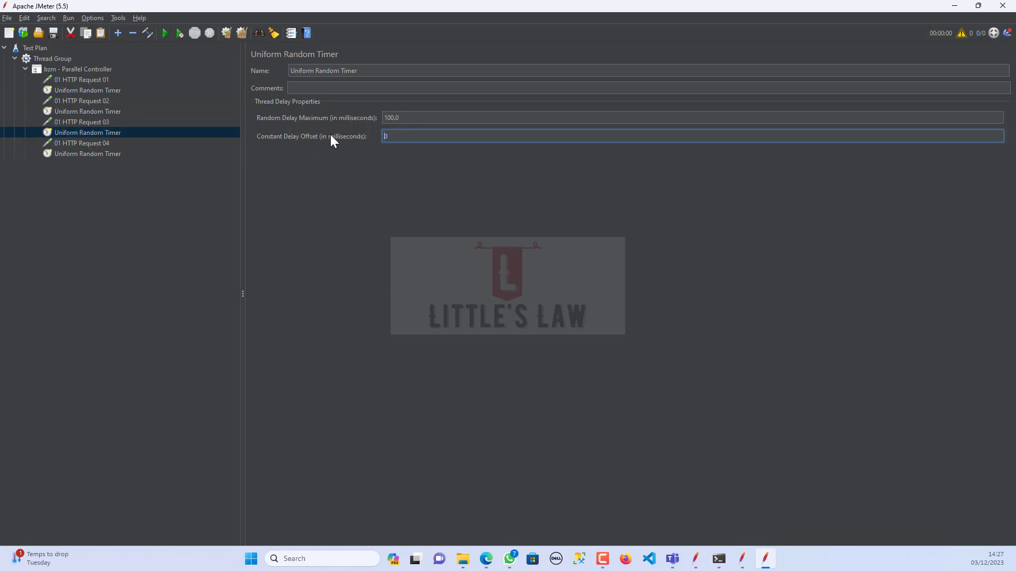
{"action": "type", "text": "3000"}
{"action": "left_click", "coordinate": [79, 153]}
{"action": "left_click", "coordinate": [425, 138]}
{"action": "type", "text": "300"}
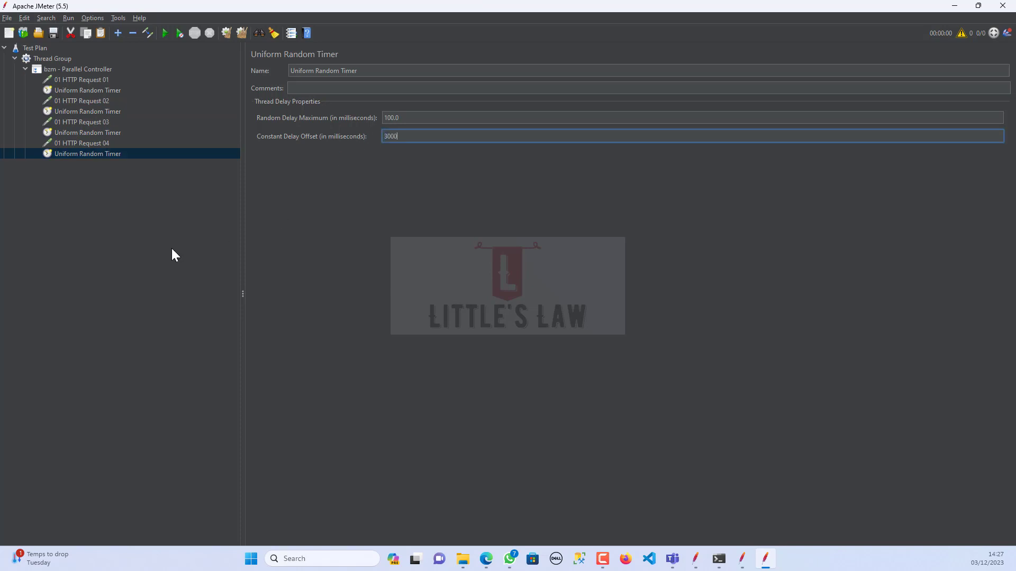
{"action": "left_click", "coordinate": [149, 241]}
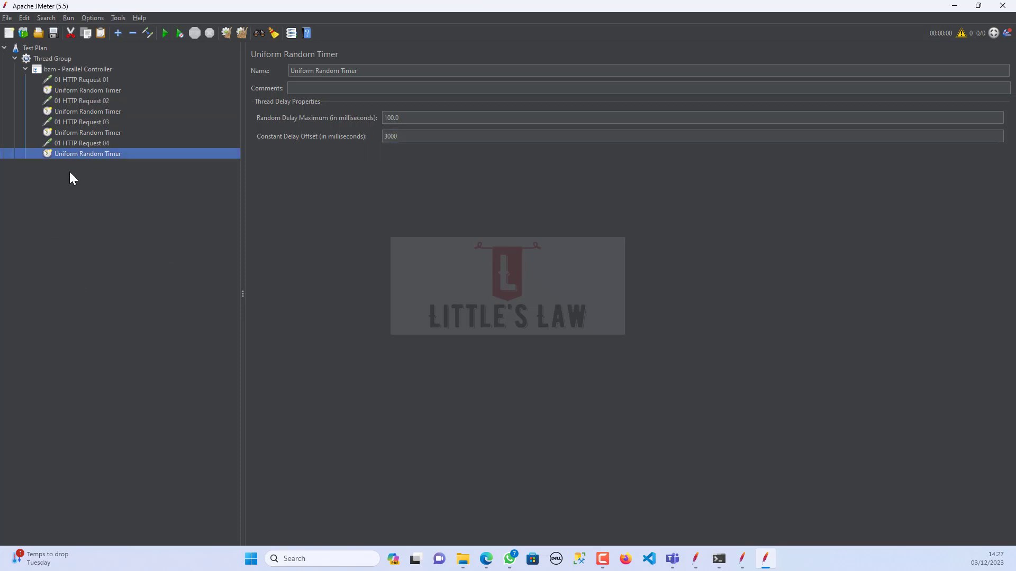
{"action": "left_click", "coordinate": [72, 71]}
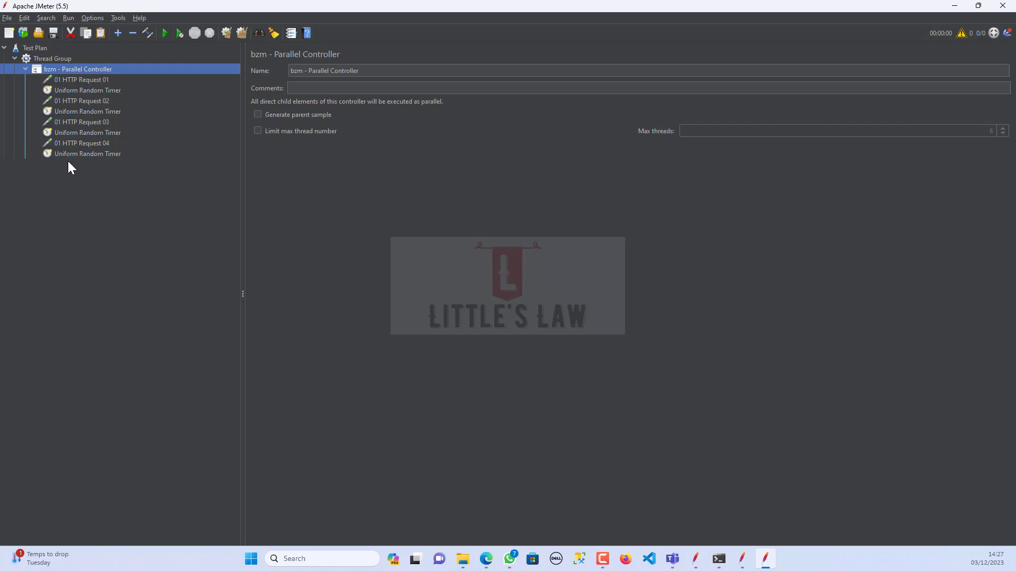
{"action": "right_click", "coordinate": [68, 71]}
{"action": "mouse_move", "coordinate": [94, 79]}
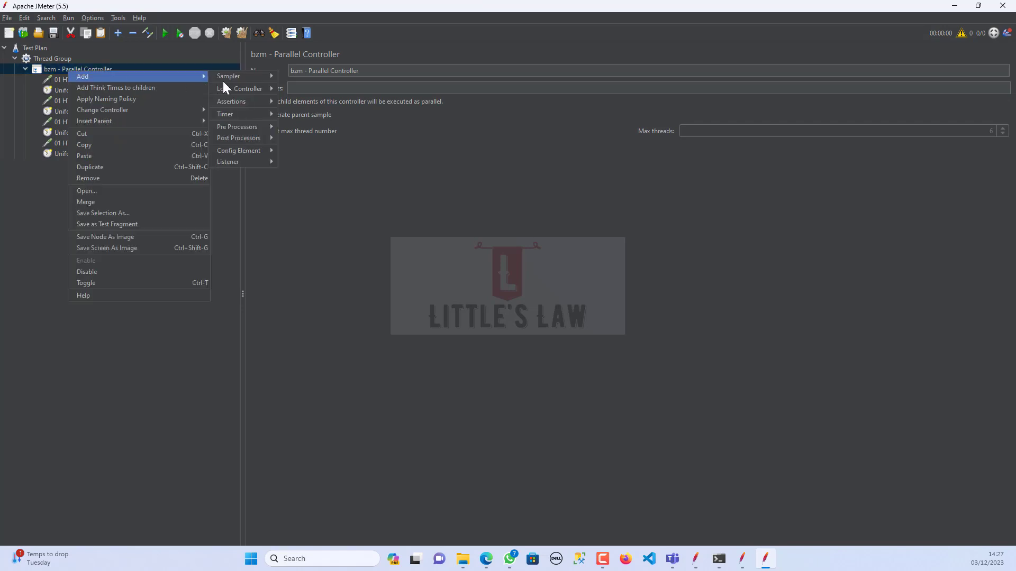
{"action": "mouse_move", "coordinate": [247, 162]}
{"action": "left_click", "coordinate": [325, 164]}
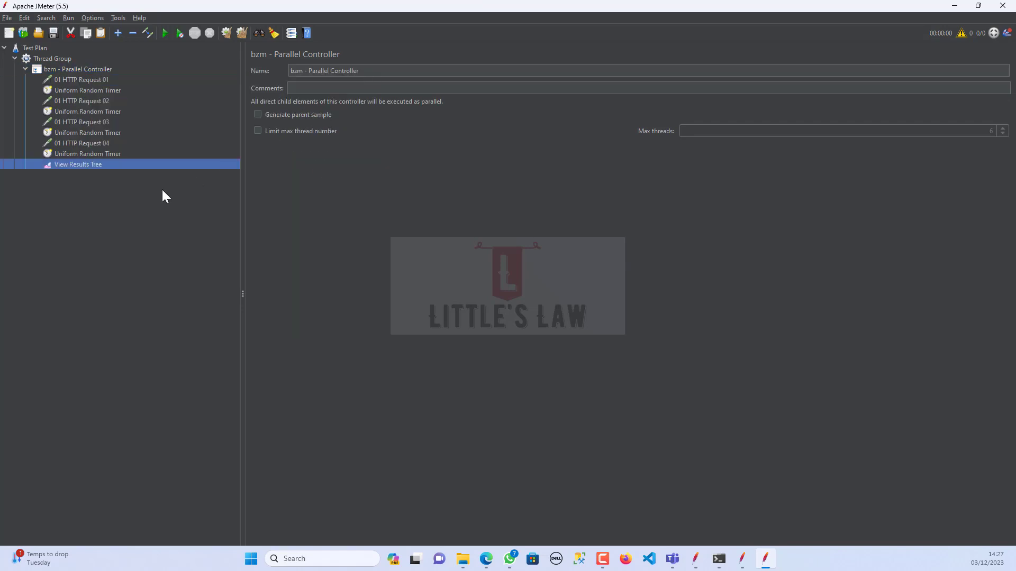
{"action": "right_click", "coordinate": [80, 166]}
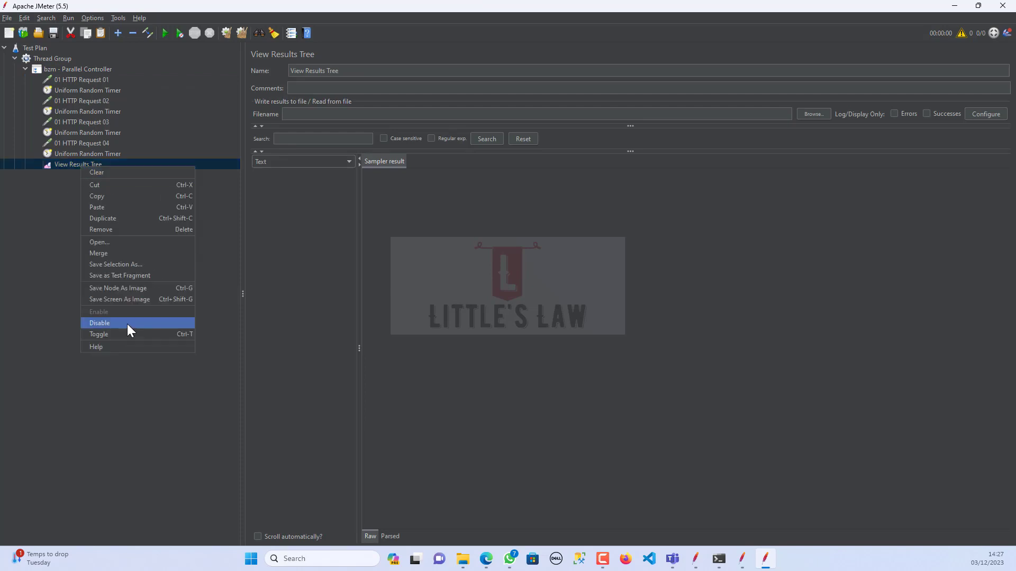
{"action": "left_click", "coordinate": [107, 229]}
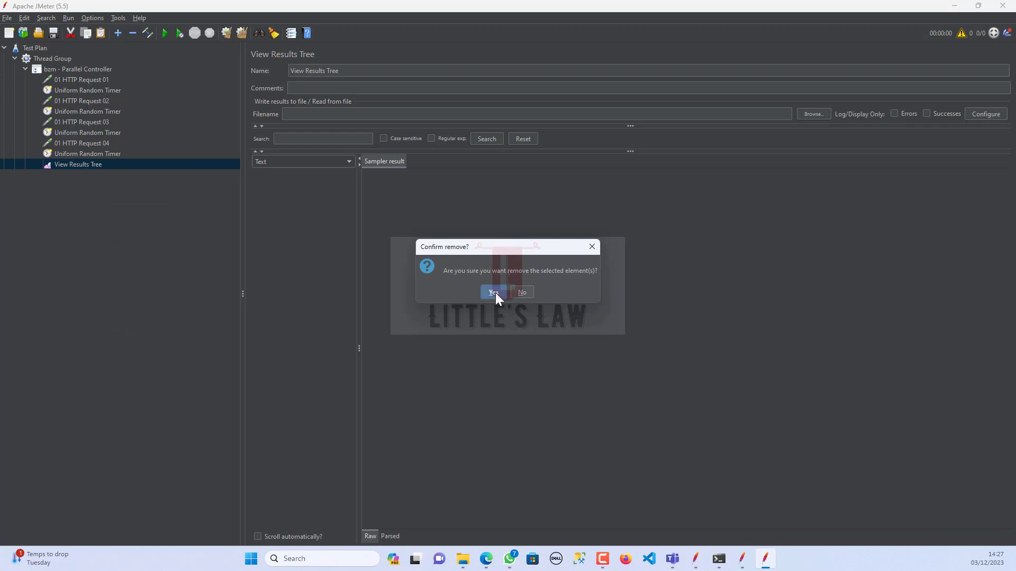
{"action": "left_click", "coordinate": [496, 293]}
Step: Add a View Results in Table listener to the Thread Group
{"action": "left_click", "coordinate": [62, 59]}
{"action": "right_click", "coordinate": [62, 61]}
{"action": "mouse_move", "coordinate": [77, 66]}
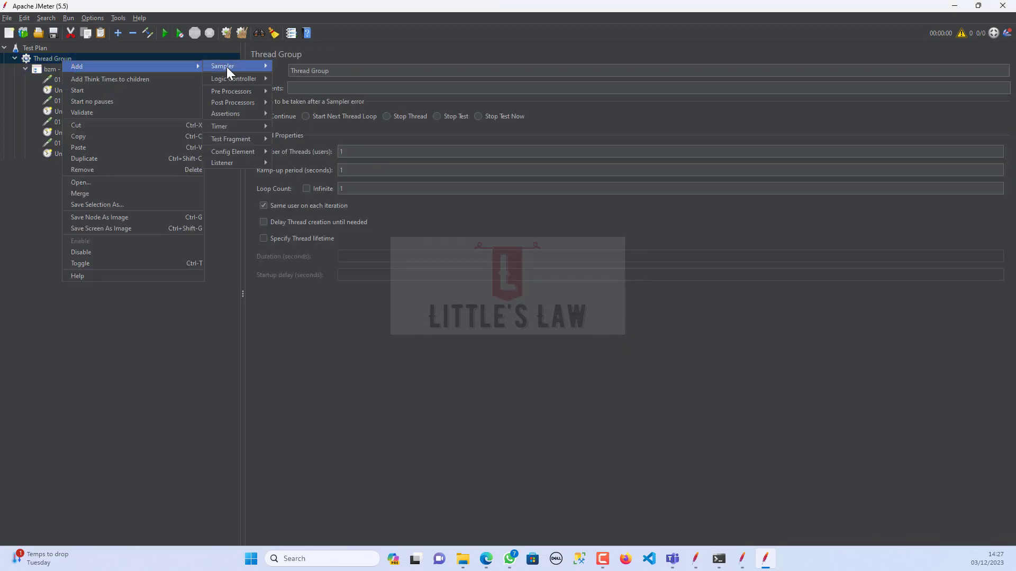
{"action": "mouse_move", "coordinate": [227, 67]}
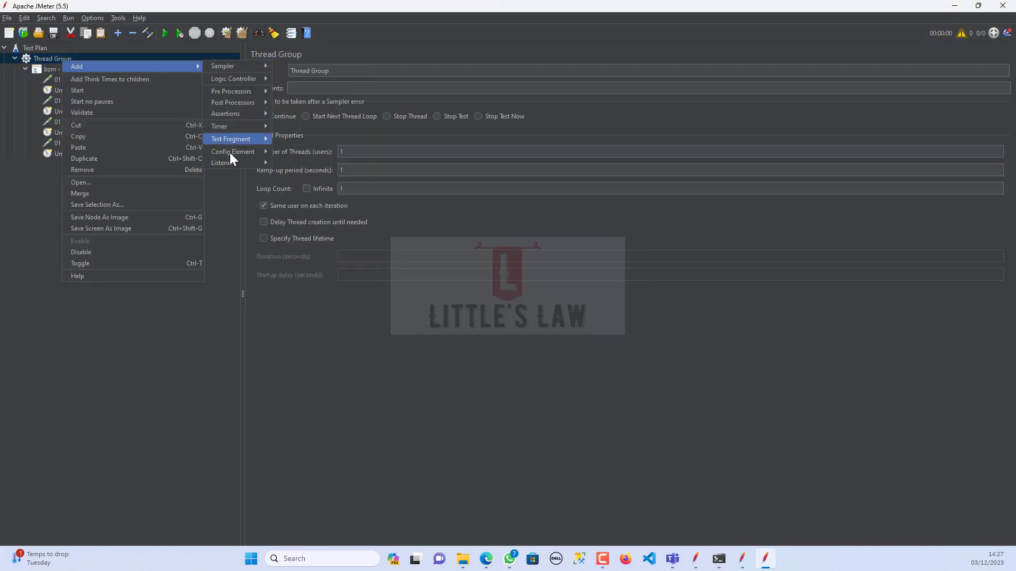
{"action": "mouse_move", "coordinate": [235, 162]}
{"action": "left_click", "coordinate": [308, 320]}
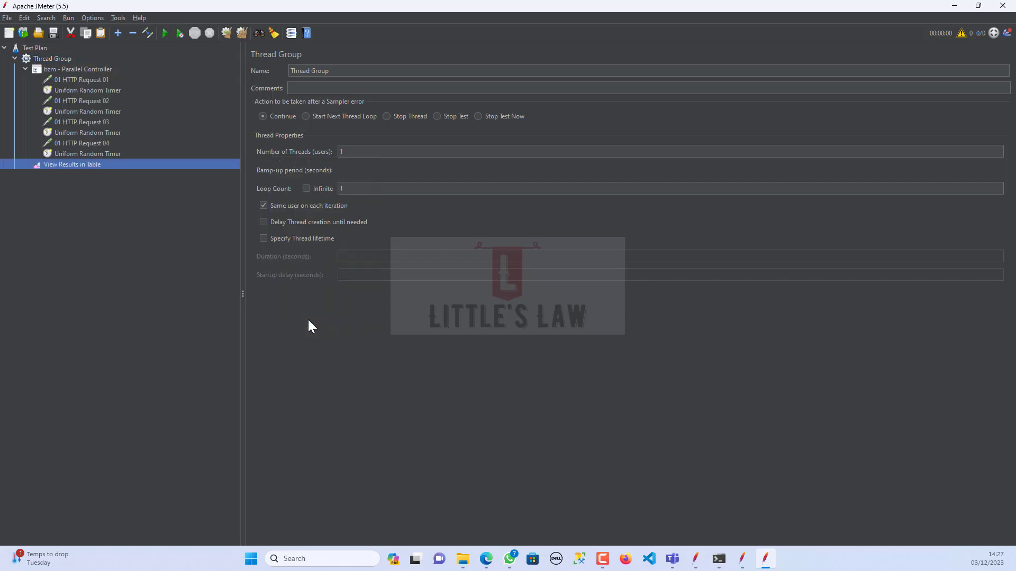
Step: Add a View Results Tree listener to the Thread Group
{"action": "left_click", "coordinate": [50, 61]}
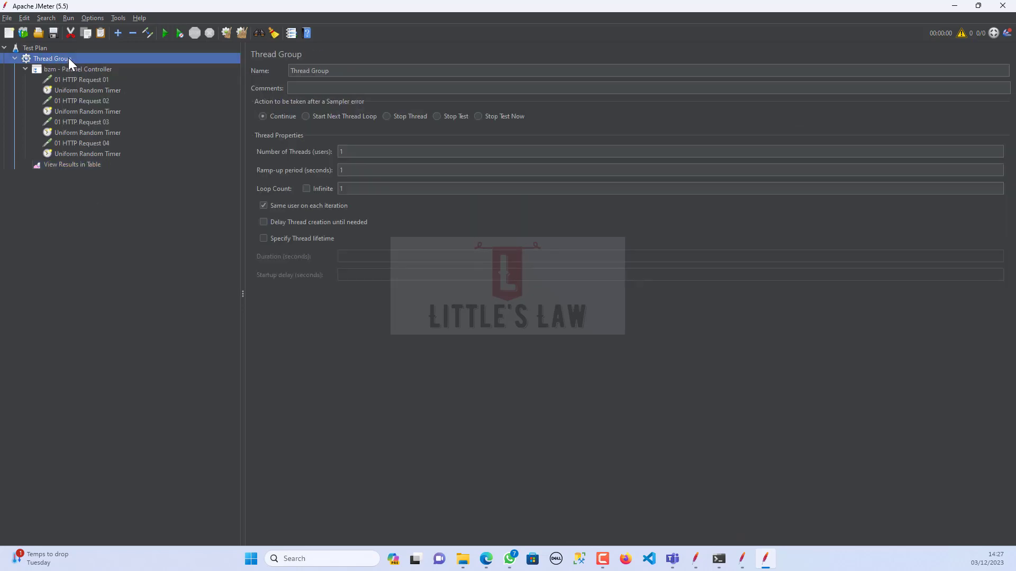
{"action": "right_click", "coordinate": [68, 58]}
{"action": "mouse_move", "coordinate": [87, 63]}
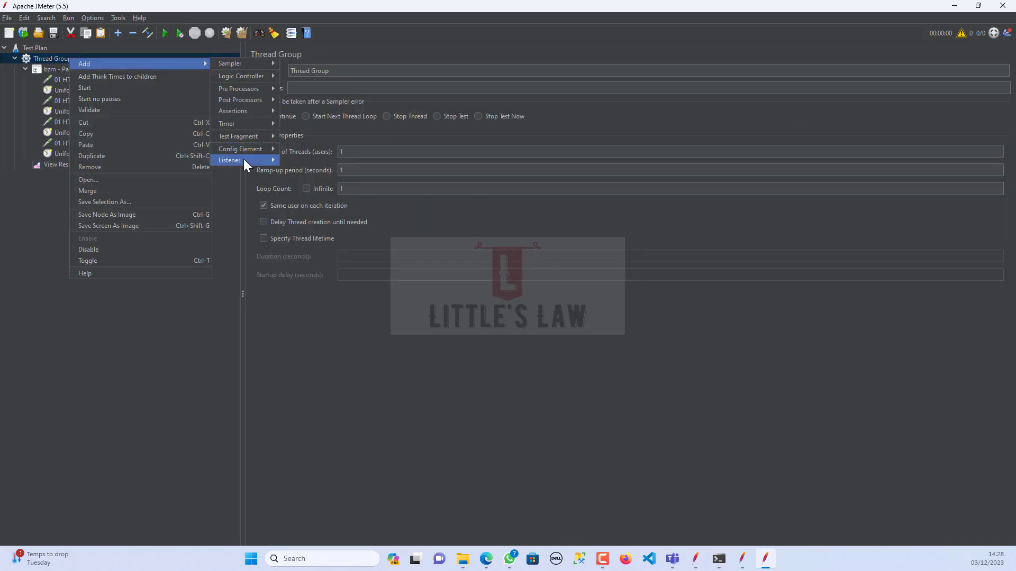
{"action": "mouse_move", "coordinate": [243, 160]}
{"action": "left_click", "coordinate": [304, 161]}
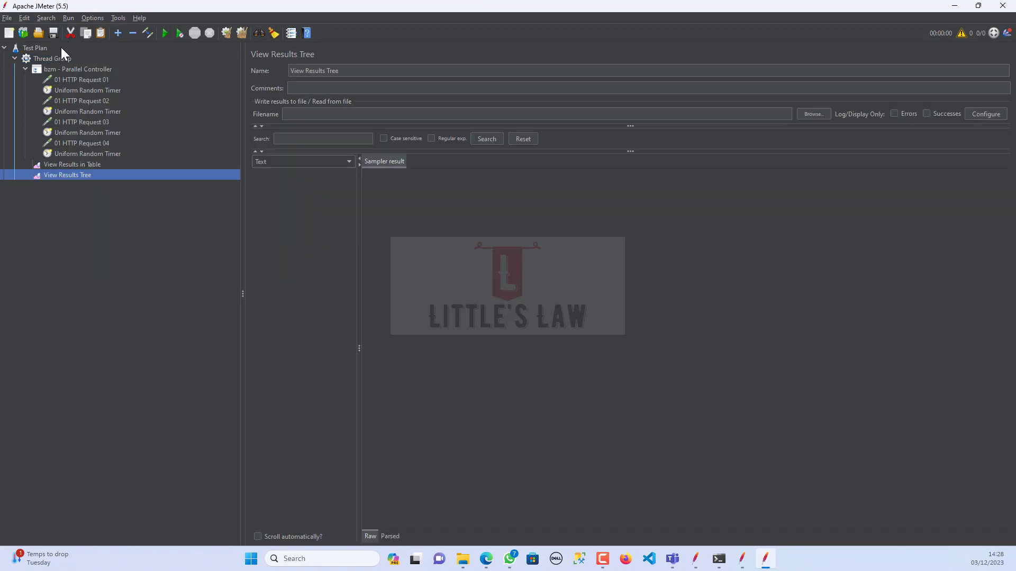
Step: Save the test plan as ParallelController_demo in the ParallelController_Demo folder
{"action": "left_click", "coordinate": [53, 33]}
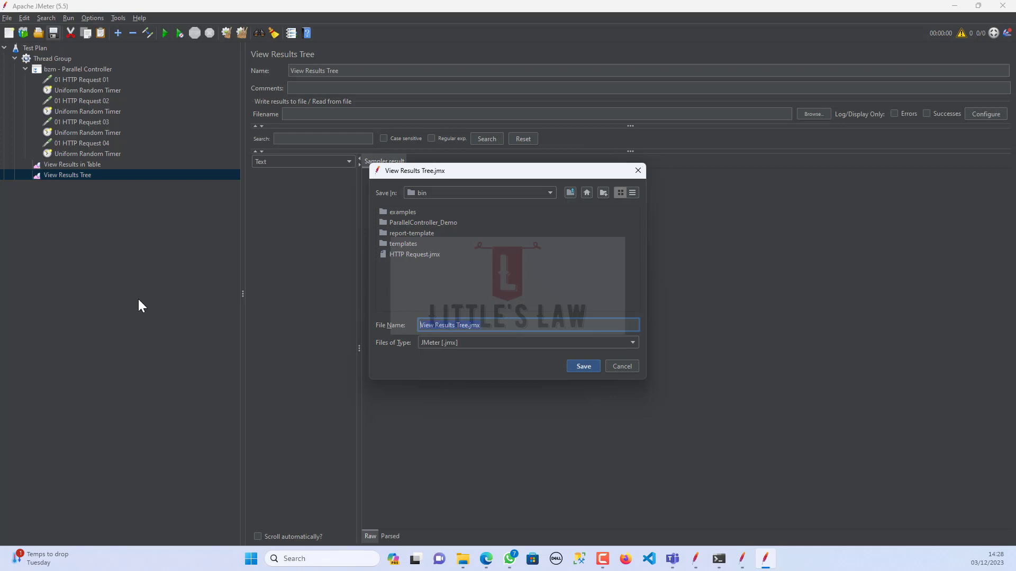
{"action": "type", "text": "P"}
{"action": "double_click", "coordinate": [443, 225]}
{"action": "left_click", "coordinate": [440, 326]}
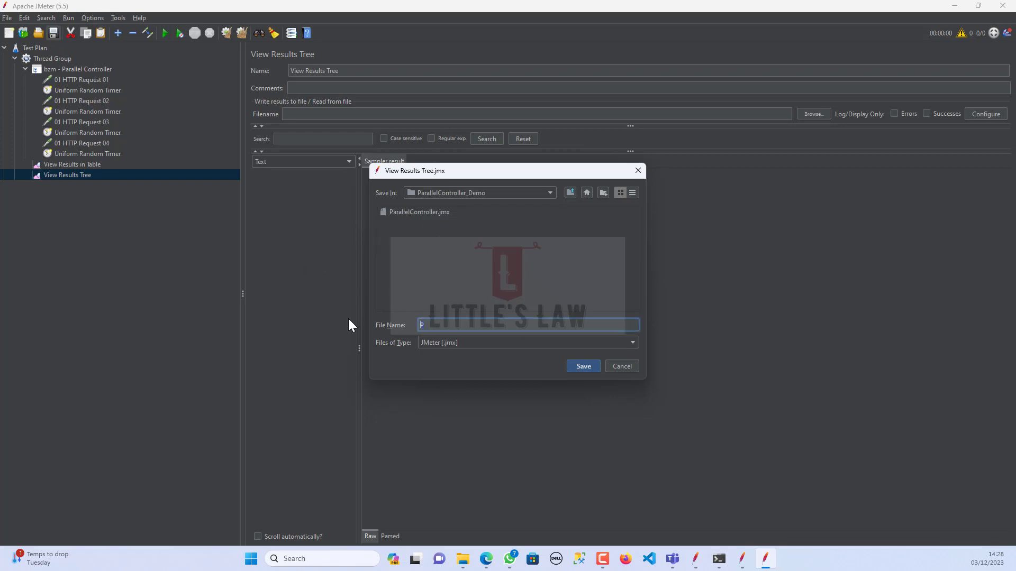
{"action": "type", "text": "ParallelControler_demo."}
{"action": "key", "text": "Return"}
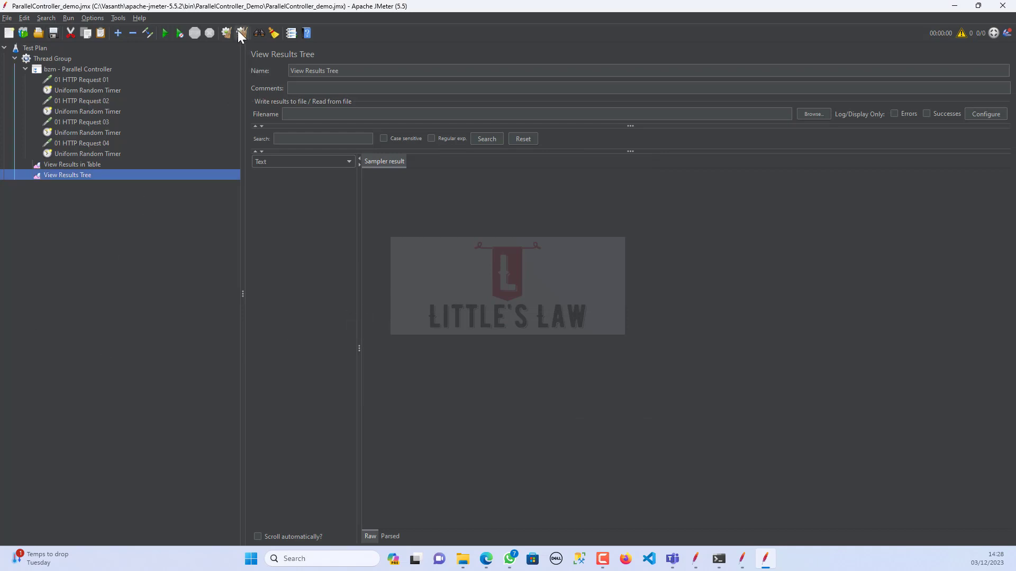
Step: Run the test plan and inspect the response data of 01 HTTP Request 01 in View Results Tree
{"action": "left_click", "coordinate": [164, 35]}
{"action": "left_click", "coordinate": [300, 176]}
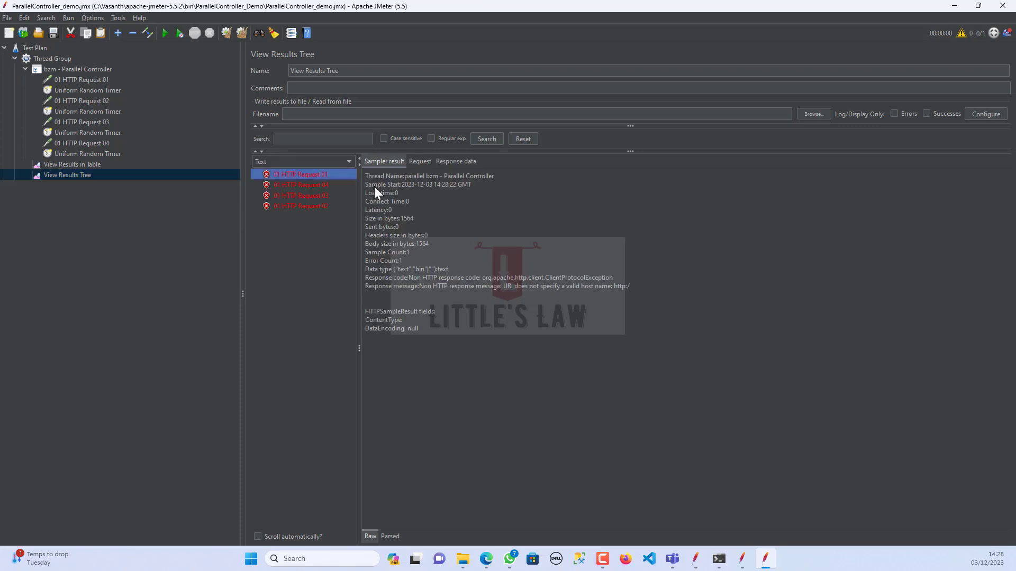
{"action": "left_click", "coordinate": [459, 164]}
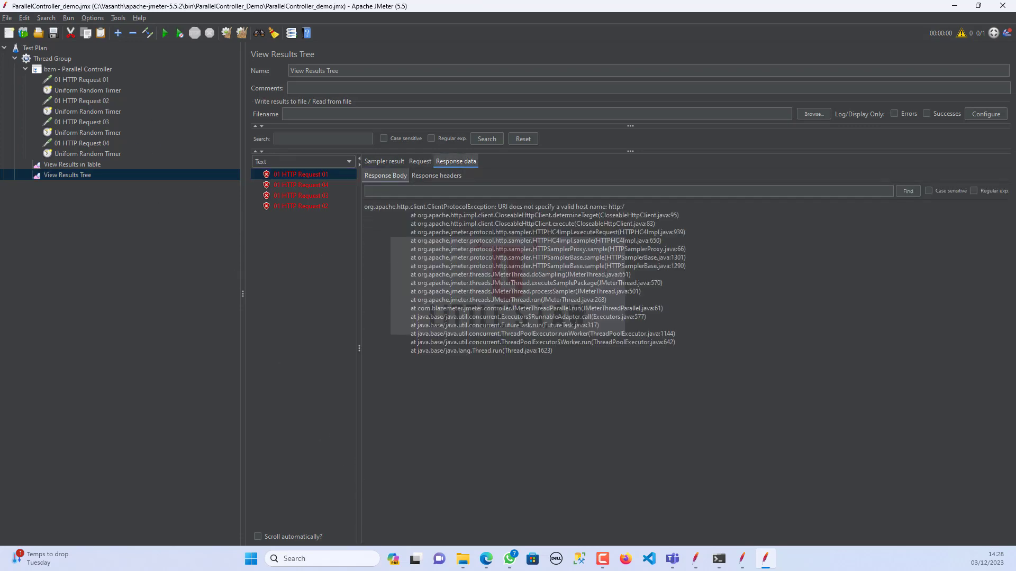
Step: Switch to the browser, open petstore.octoperf.com in a new tab, and copy the URL of the store's Fish category page
{"action": "mouse_move", "coordinate": [485, 559]}
{"action": "left_click", "coordinate": [478, 531]}
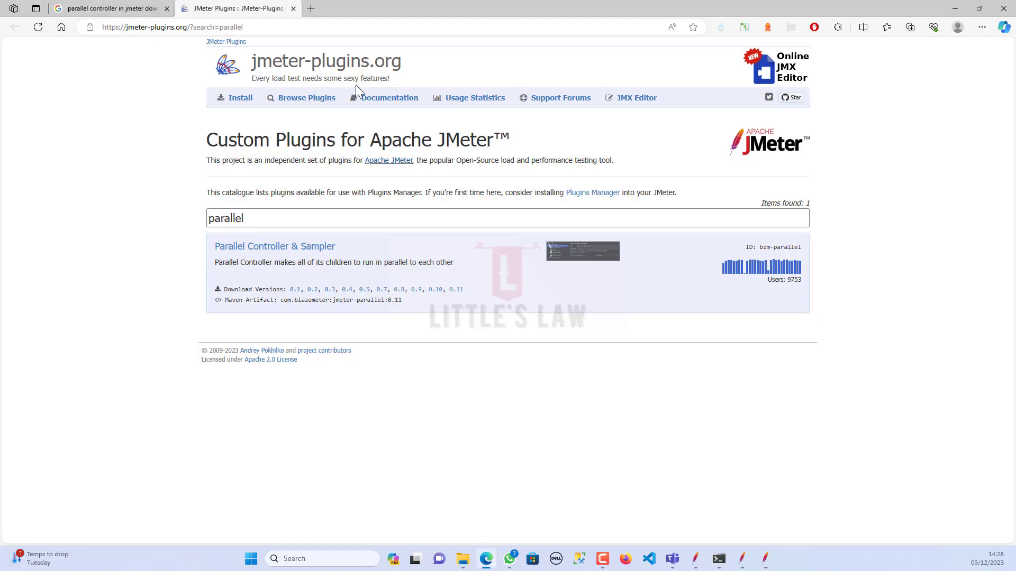
{"action": "left_click", "coordinate": [310, 8]}
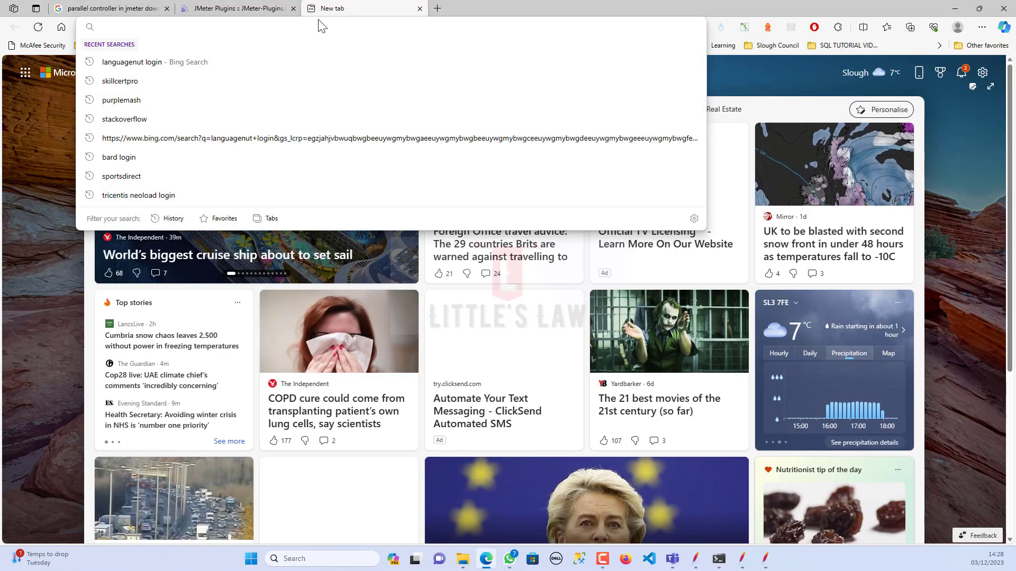
{"action": "type", "text": "petstore.octoperf.com"}
{"action": "key", "text": "Return"}
{"action": "left_click", "coordinate": [74, 80]}
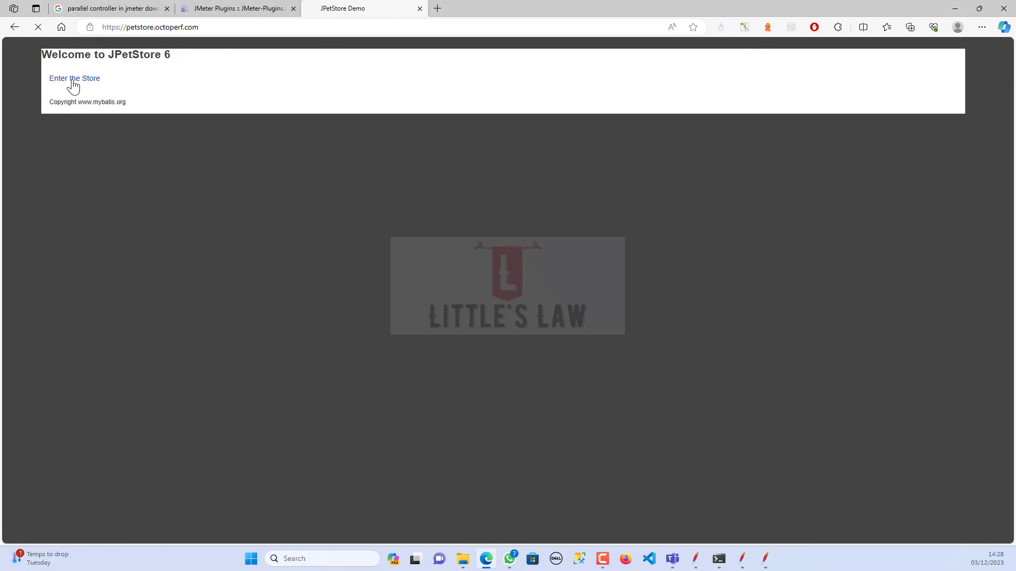
{"action": "left_click", "coordinate": [459, 81]}
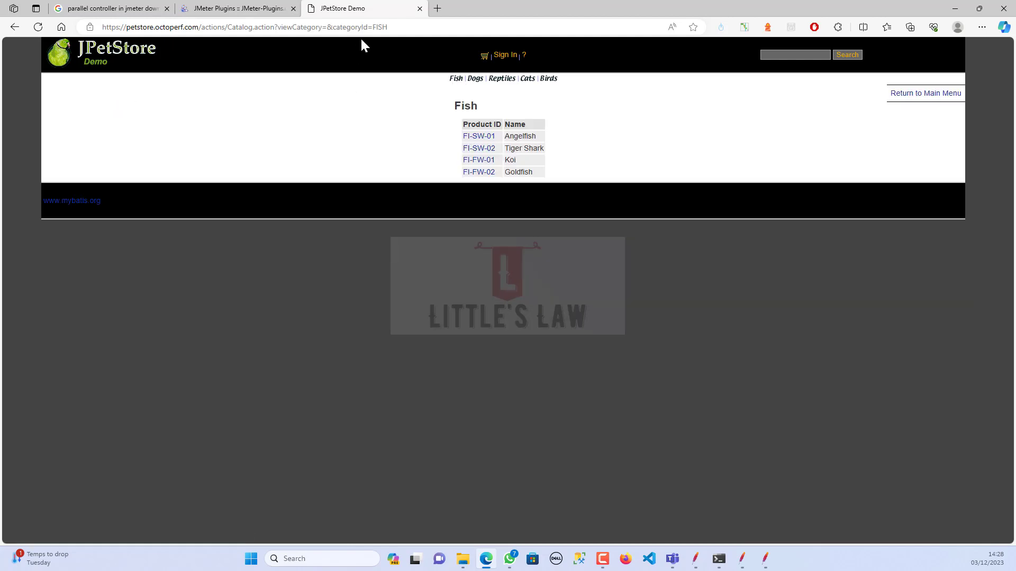
{"action": "left_click", "coordinate": [407, 27]}
{"action": "key", "text": "ctrl+c"}
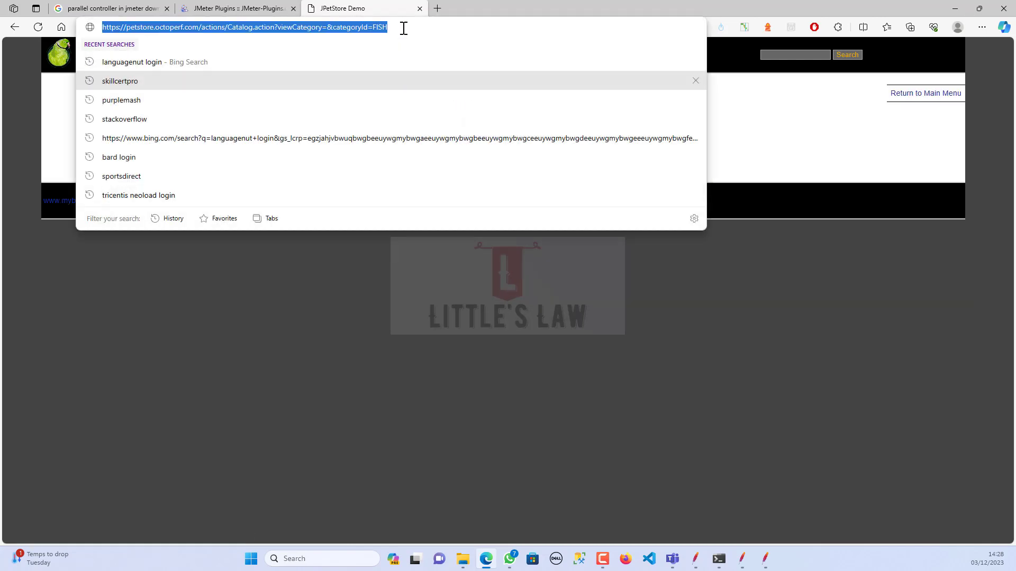
{"action": "left_click", "coordinate": [765, 559]}
{"action": "left_click", "coordinate": [75, 80]}
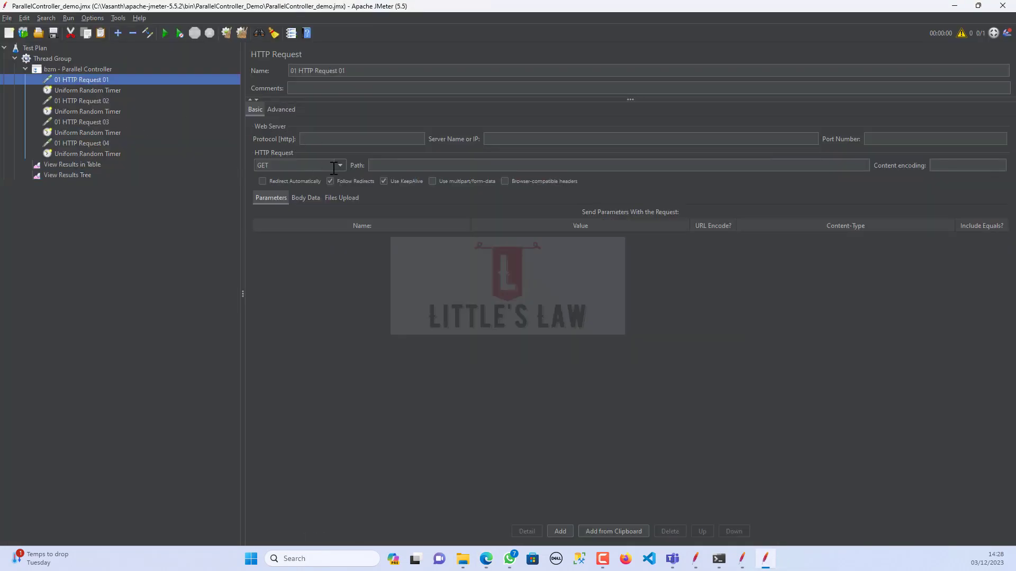
{"action": "left_click", "coordinate": [370, 134]}
{"action": "type", "text": "https"}
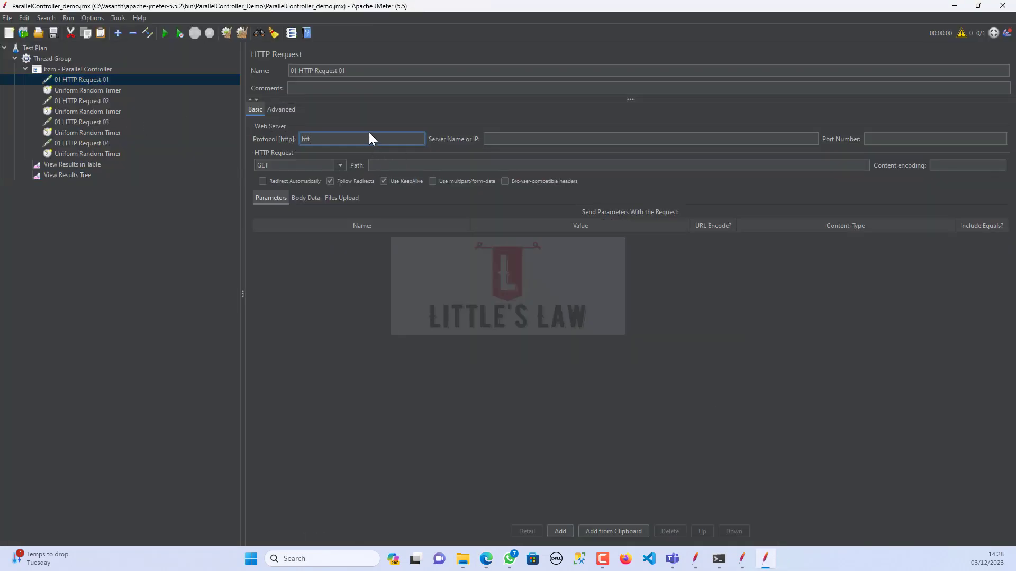
{"action": "left_click", "coordinate": [532, 139]}
{"action": "key", "text": "ctrl+v"}
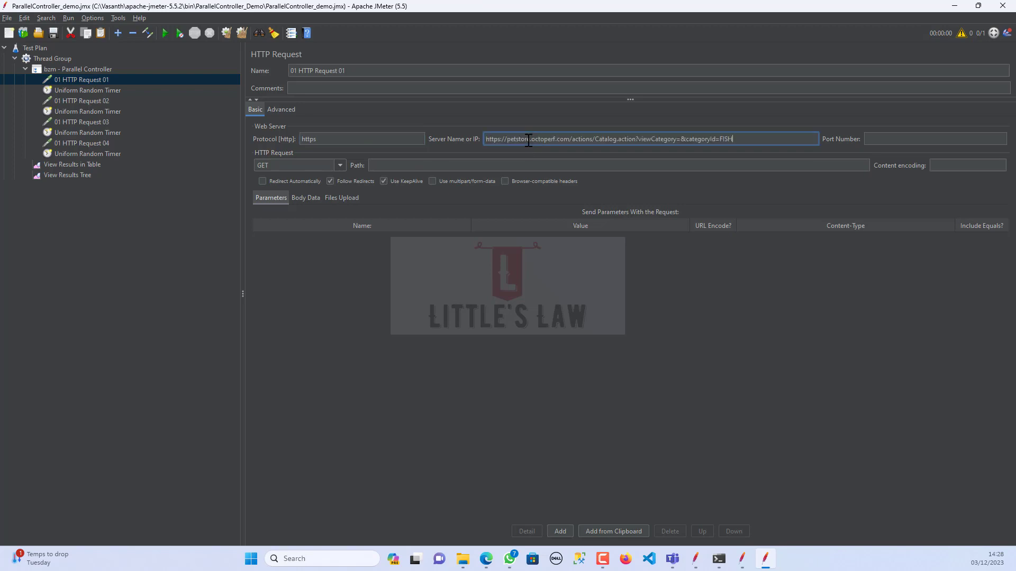
{"action": "key", "text": "Delete"}
{"action": "key", "text": "Delete"}
{"action": "key", "text": "Delete"}
{"action": "key", "text": "Delete"}
{"action": "key", "text": "Delete"}
{"action": "key", "text": "Delete"}
{"action": "key", "text": "Delete"}
{"action": "key", "text": "Delete"}
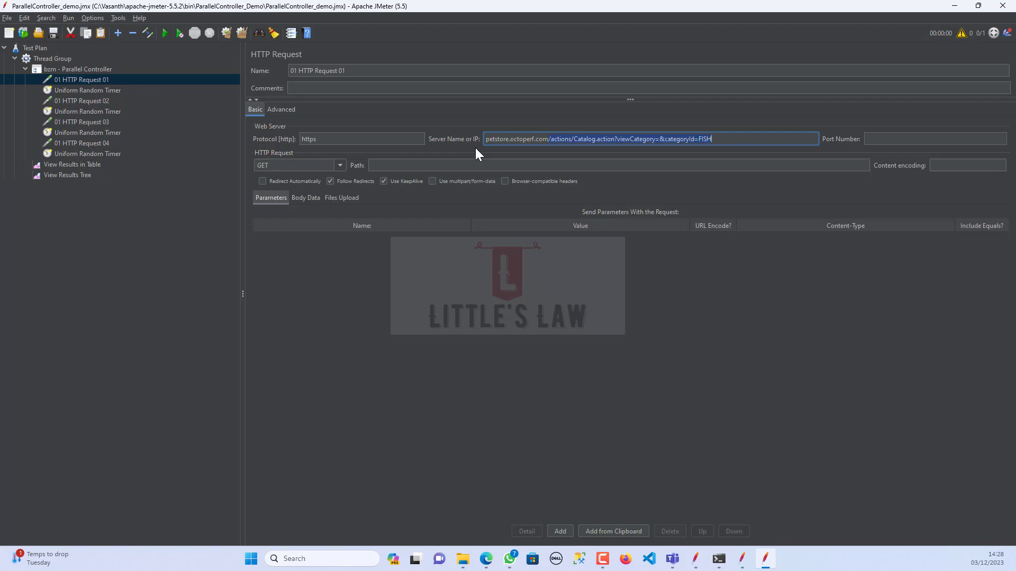
Step: Move /actions/Catalog.action?viewCategory=&categoryId=FISH from the server name to the path of 01 HTTP Request 01
{"action": "key", "text": "ctrl+x"}
{"action": "left_click", "coordinate": [407, 165]}
{"action": "key", "text": "ctrl+v"}
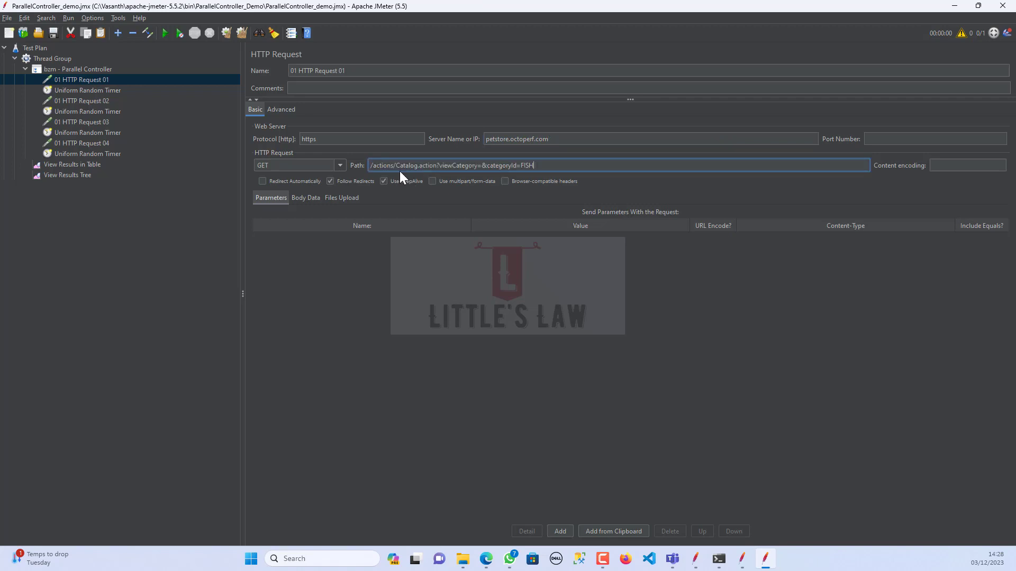
Step: Switch to the browser, open the Dogs category page of JPetStore, and return to JMeter
{"action": "key", "text": "alt+Tab"}
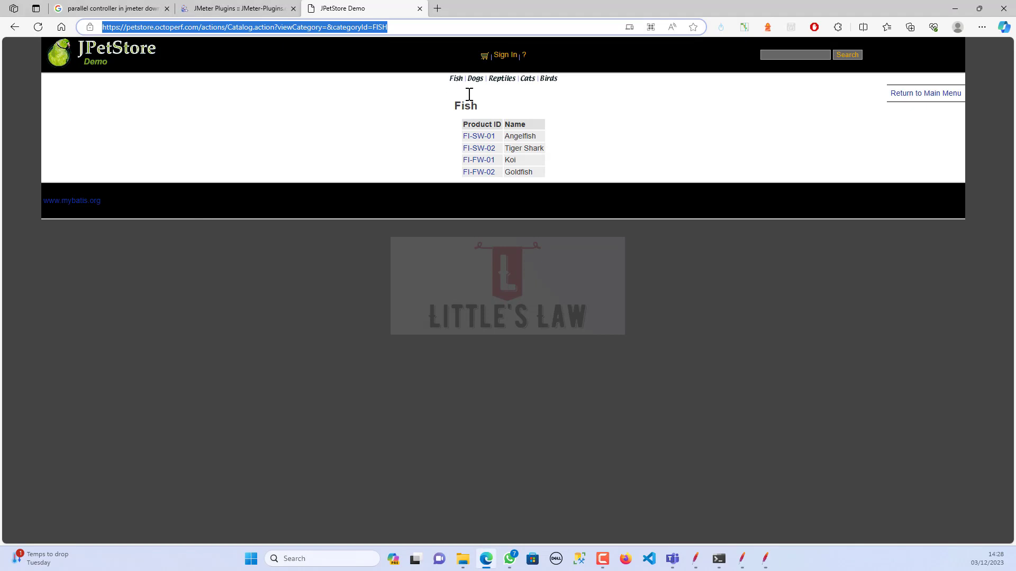
{"action": "left_click", "coordinate": [480, 84]}
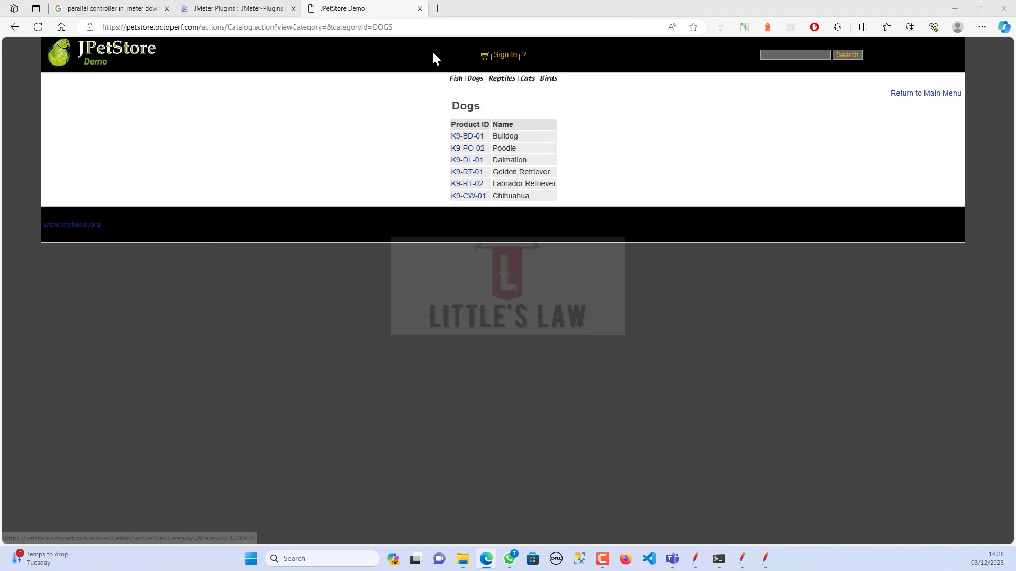
{"action": "key", "text": "alt+Tab"}
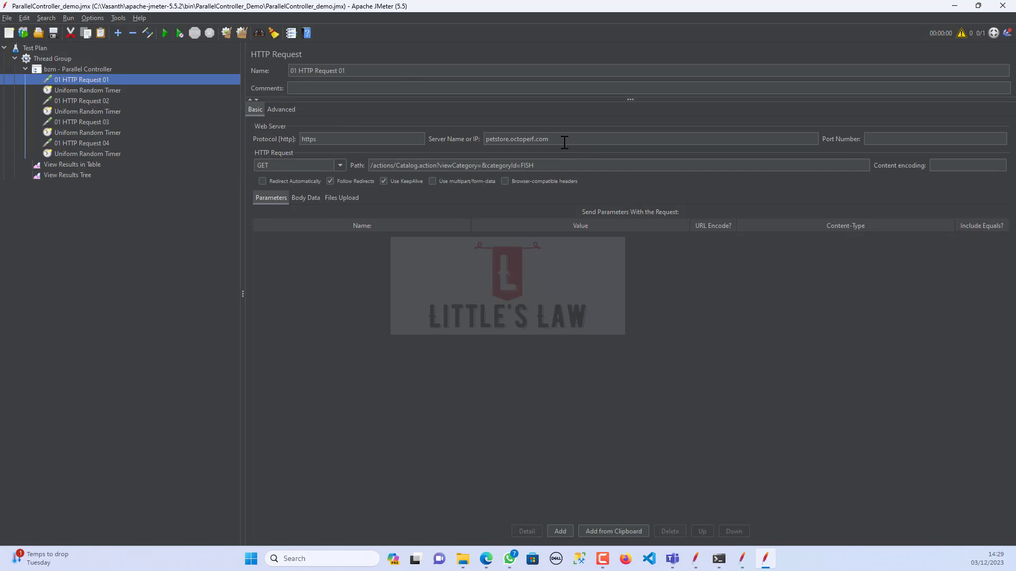
Step: Copy the server name petstore.octoperf.com from 01 HTTP Request 01 into 01 HTTP Request 02 and set its protocol to https
{"action": "double_click", "coordinate": [564, 142]}
{"action": "left_click", "coordinate": [80, 100]}
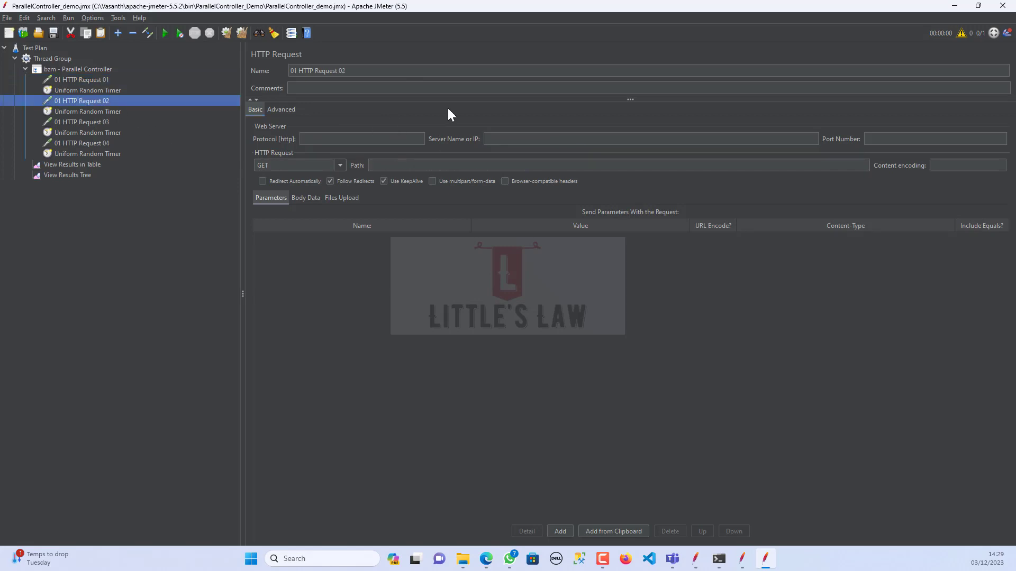
{"action": "left_click", "coordinate": [503, 141]}
{"action": "key", "text": "ctrl+v"}
{"action": "left_click", "coordinate": [368, 139]}
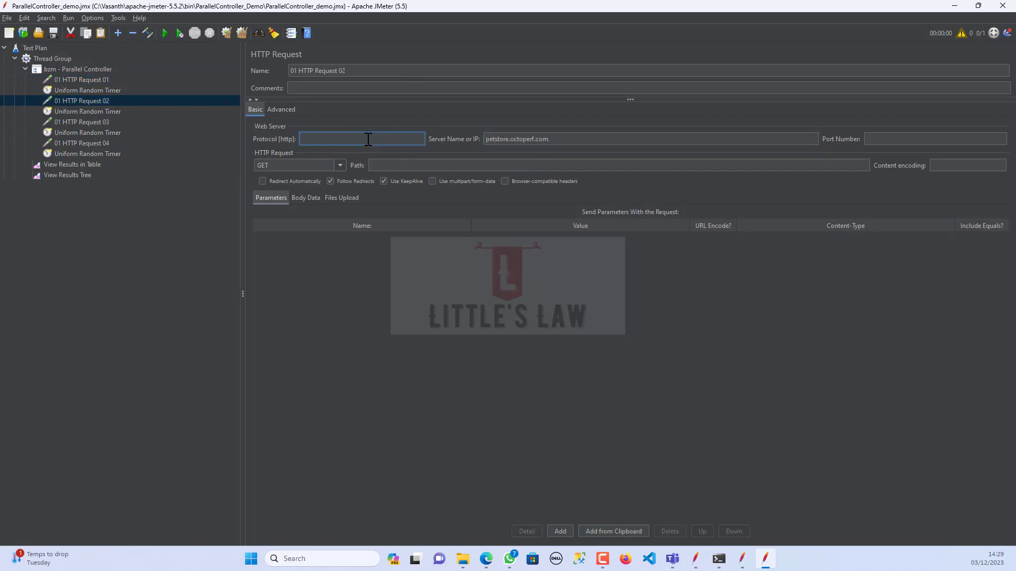
{"action": "type", "text": "https"}
Step: Copy the path /actions/Catalog.action?viewCategory=&categoryId=FISH from 01 HTTP Request 01 into HTTP Requests 02, 03 and 04
{"action": "left_click", "coordinate": [97, 80]}
{"action": "left_click_drag", "start_coordinate": [546, 166], "coordinate": [171, 158]}
{"action": "key", "text": "ctrl+c"}
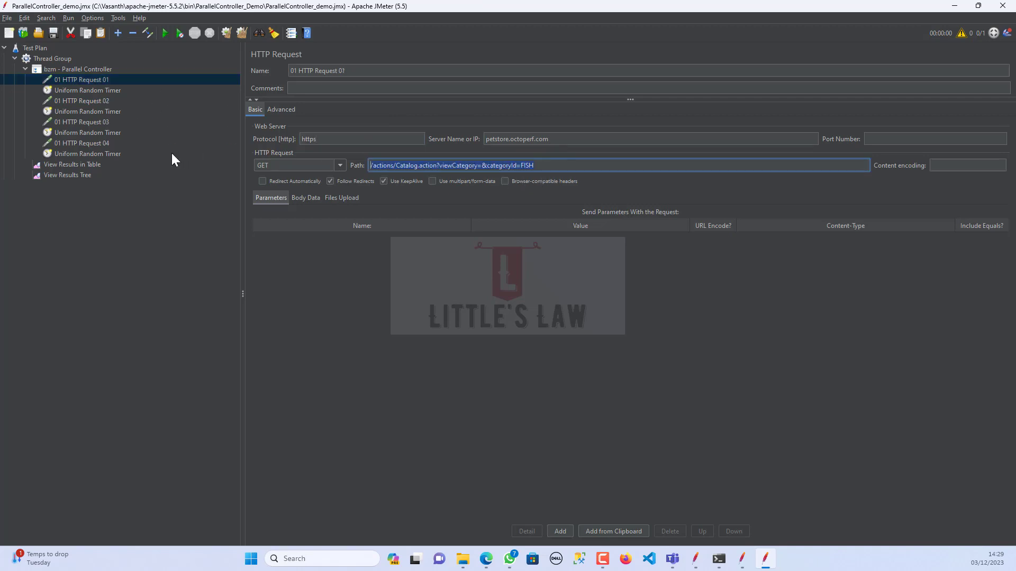
{"action": "left_click", "coordinate": [85, 101]}
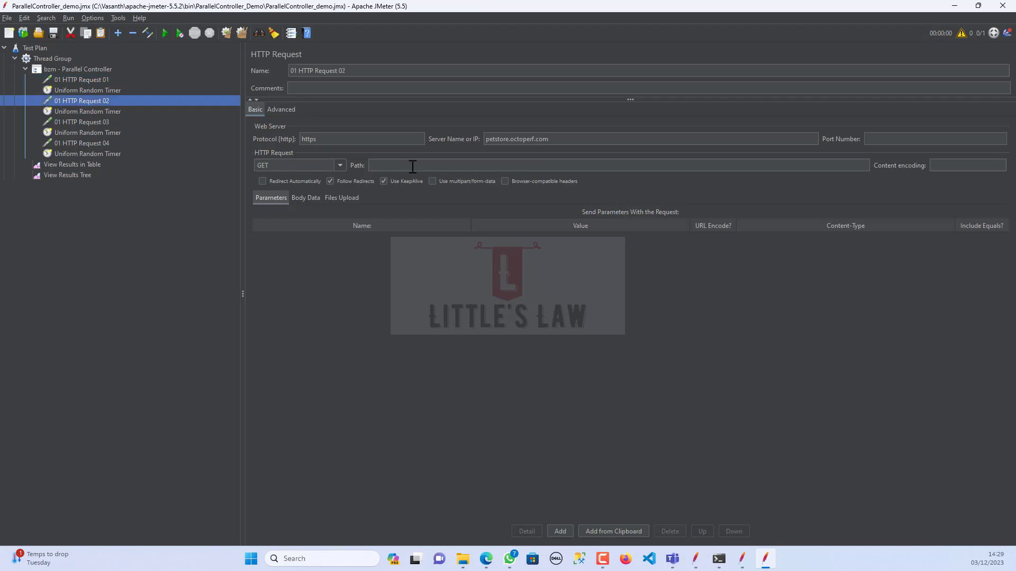
{"action": "left_click", "coordinate": [79, 124]}
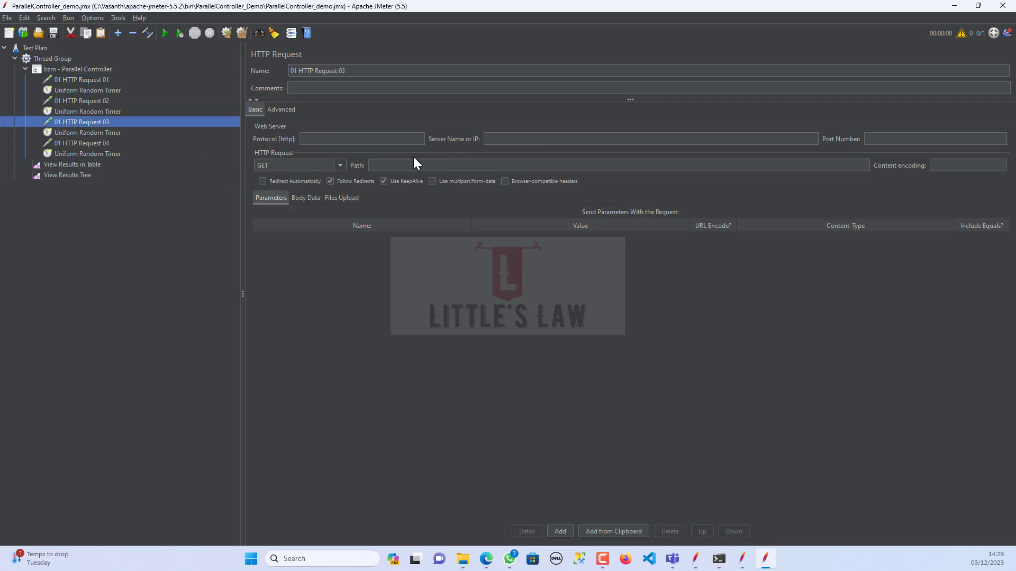
{"action": "left_click", "coordinate": [411, 165]}
{"action": "key", "text": "ctrl+v"}
{"action": "left_click", "coordinate": [78, 139]}
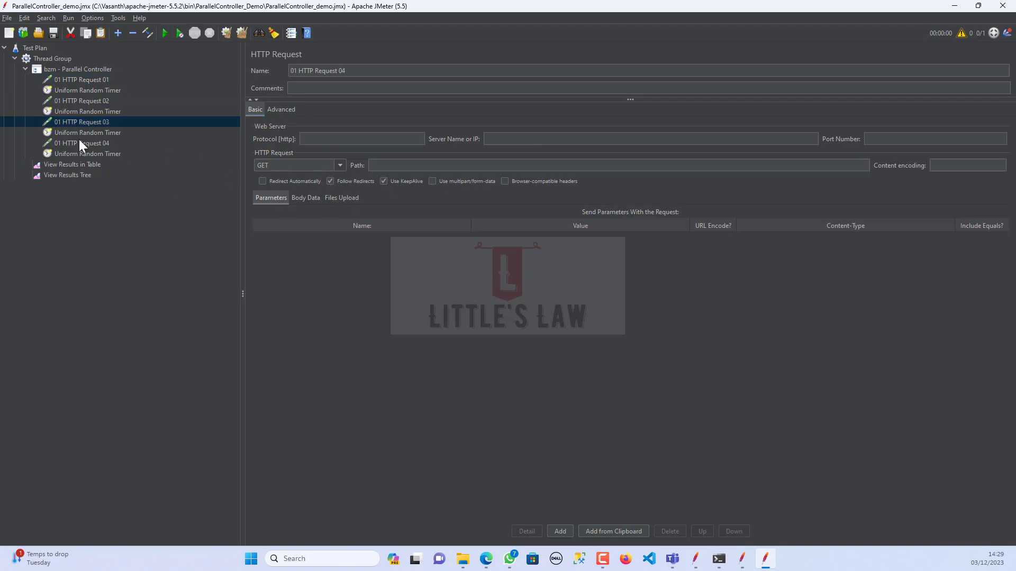
{"action": "left_click", "coordinate": [440, 164]}
{"action": "key", "text": "ctrl+v"}
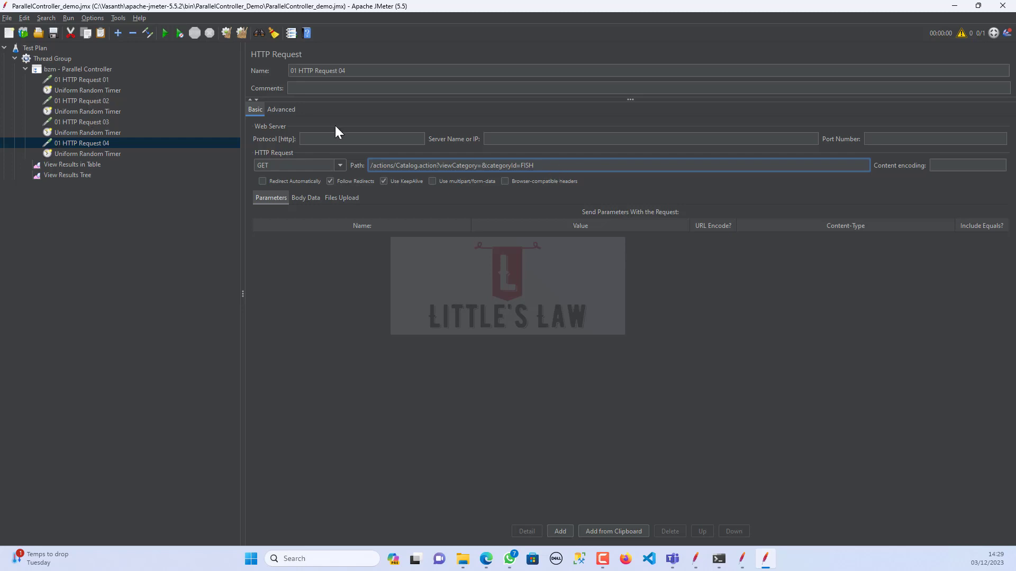
Step: Copy the server name petstore.octoperf.com from 01 HTTP Request 01 into 01 HTTP Request 03
{"action": "left_click", "coordinate": [80, 81]}
{"action": "triple_click", "coordinate": [557, 138]}
{"action": "key", "text": "ctrl+c"}
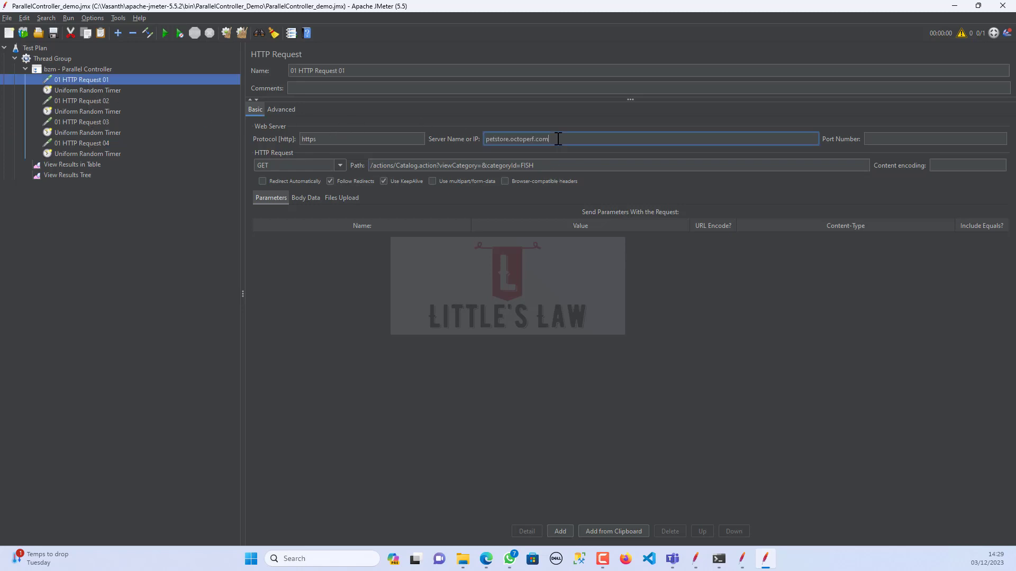
{"action": "left_click", "coordinate": [82, 100]}
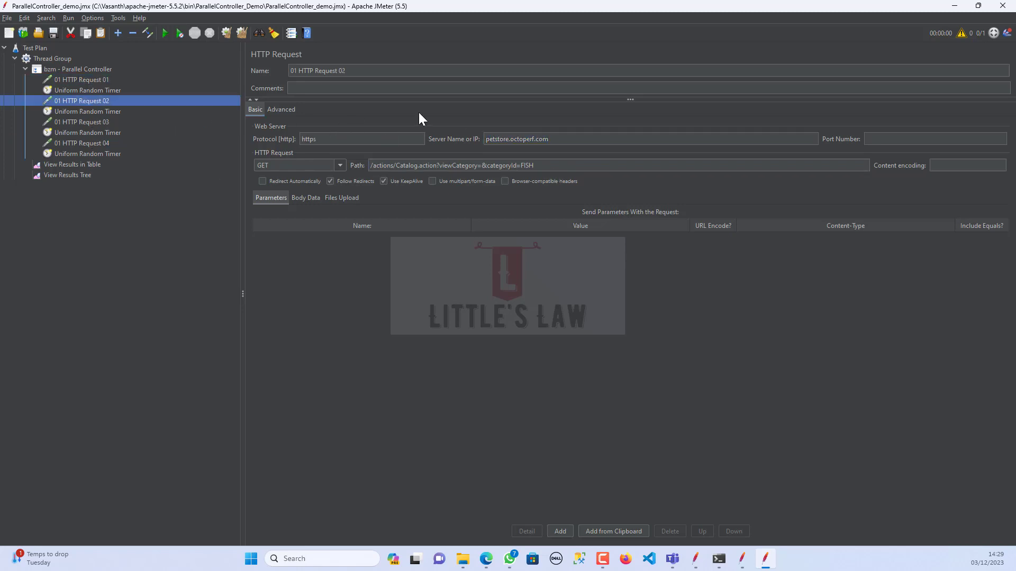
{"action": "left_click", "coordinate": [495, 139]}
{"action": "key", "text": "ctrl+v"}
Step: Set the server name of 01 HTTP Request 04 to petstore.octoperf.com and its protocol to https
{"action": "left_click", "coordinate": [80, 133]}
{"action": "left_click", "coordinate": [81, 142]}
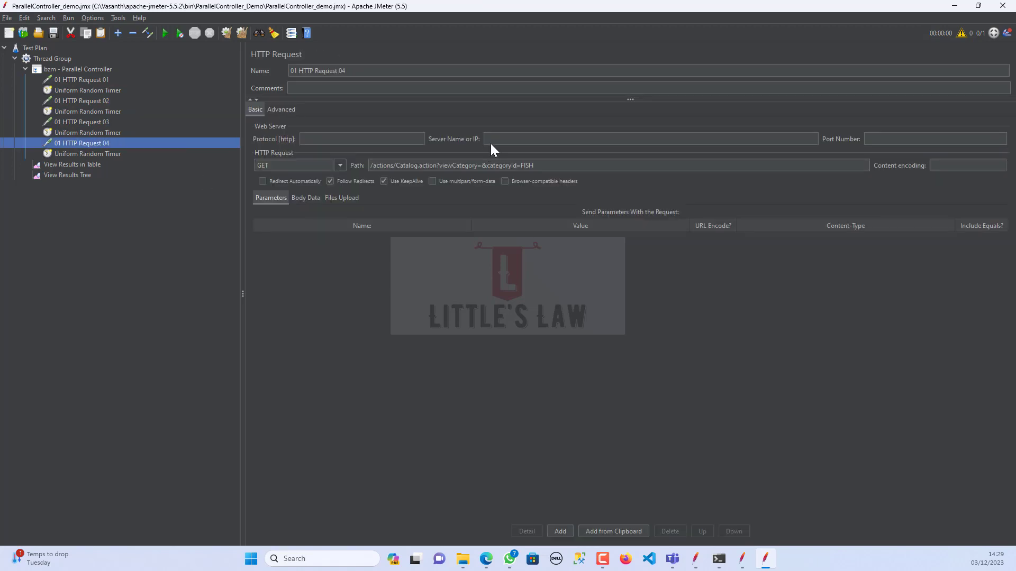
{"action": "left_click", "coordinate": [491, 140]}
{"action": "key", "text": "ctrl+v"}
{"action": "left_click", "coordinate": [341, 142]}
{"action": "type", "text": "https"}
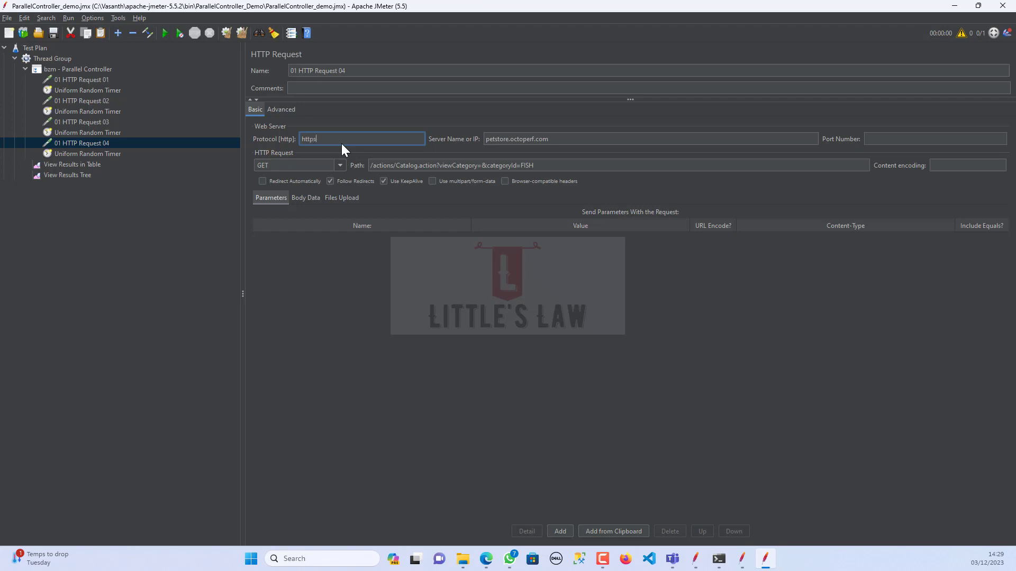
Step: Set the protocol of 01 HTTP Request 03 to https
{"action": "left_click", "coordinate": [90, 123]}
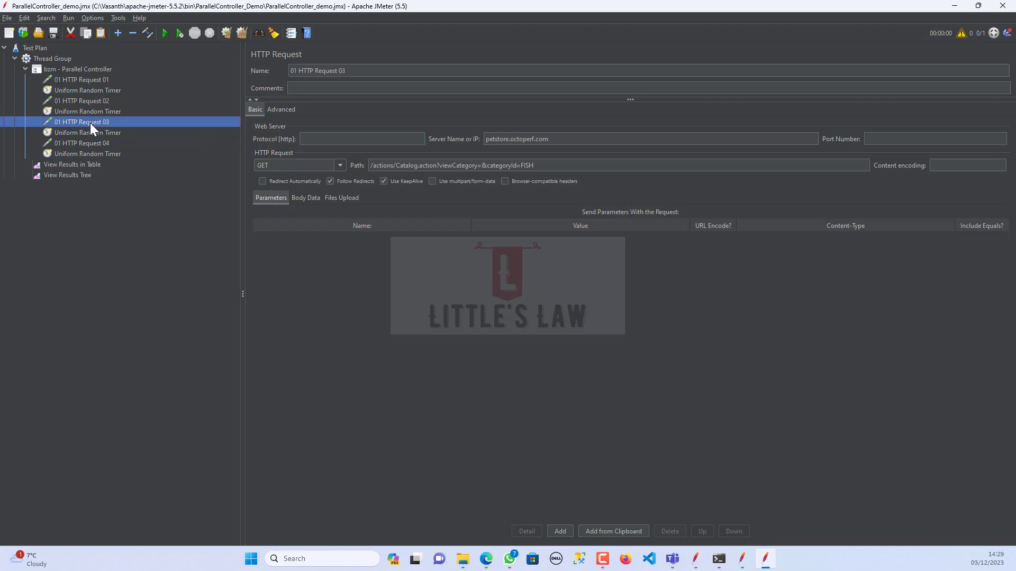
{"action": "left_click", "coordinate": [331, 141]}
{"action": "type", "text": "https"}
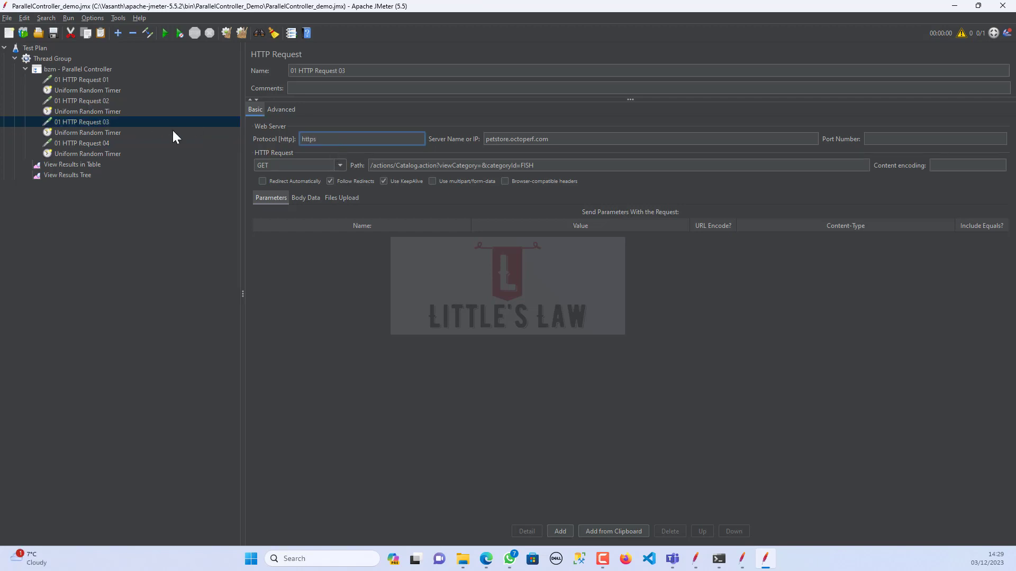
Step: Copy DOGS from the browser's Dogs page URL and use it as the categoryId in the path of 01 HTTP Request 02
{"action": "left_click", "coordinate": [88, 101]}
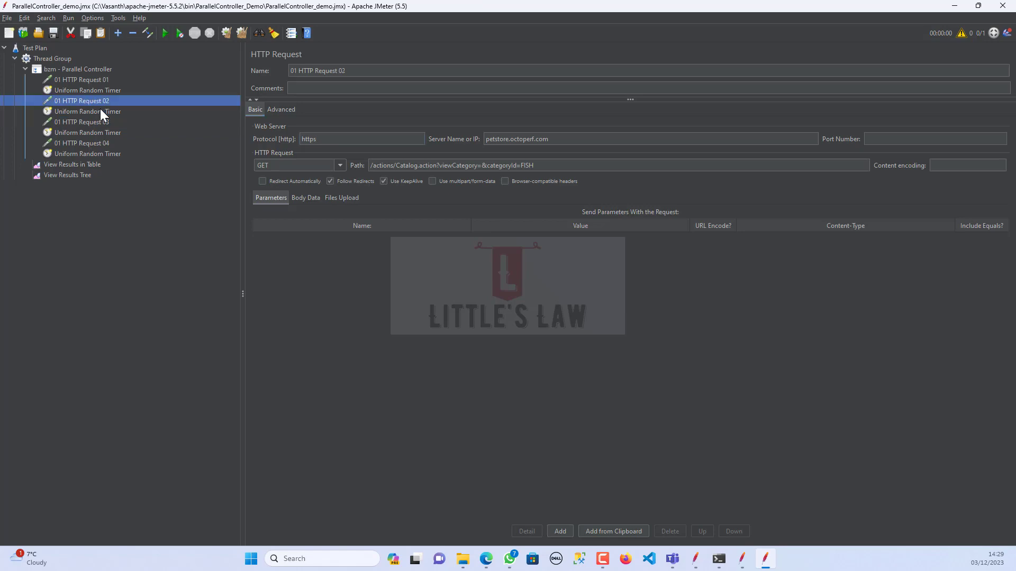
{"action": "key", "text": "alt+Tab"}
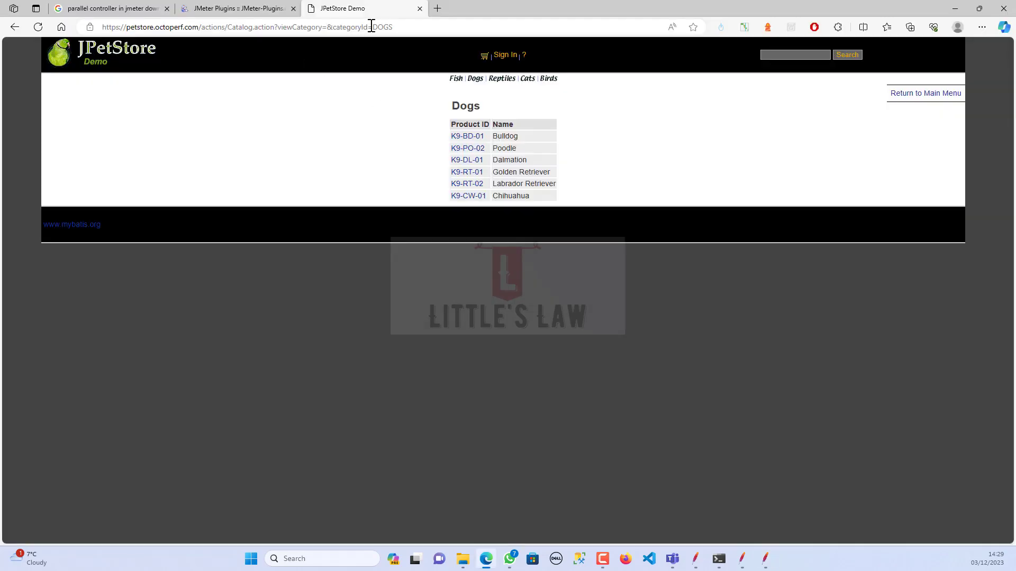
{"action": "left_click_drag", "start_coordinate": [372, 27], "coordinate": [420, 27]}
{"action": "key", "text": "ctrl+c"}
{"action": "key", "text": "alt+Tab"}
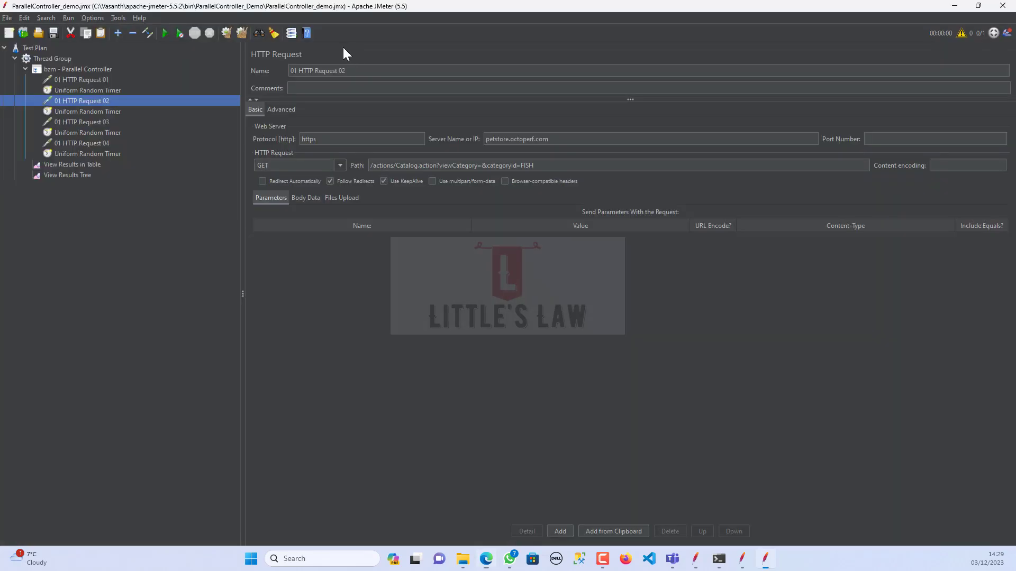
{"action": "left_click_drag", "start_coordinate": [535, 165], "coordinate": [522, 166]}
{"action": "key", "text": "ctrl+v"}
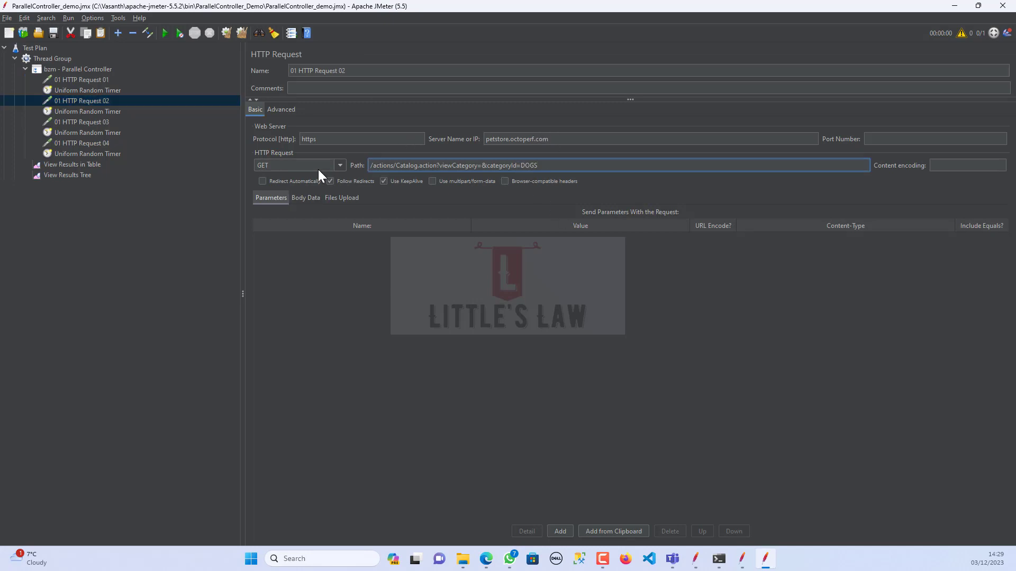
Step: Copy REPTILES from the browser's Reptiles page URL and use it as the categoryId in the path of 01 HTTP Request 03
{"action": "key", "text": "alt+Tab"}
{"action": "left_click", "coordinate": [501, 78]}
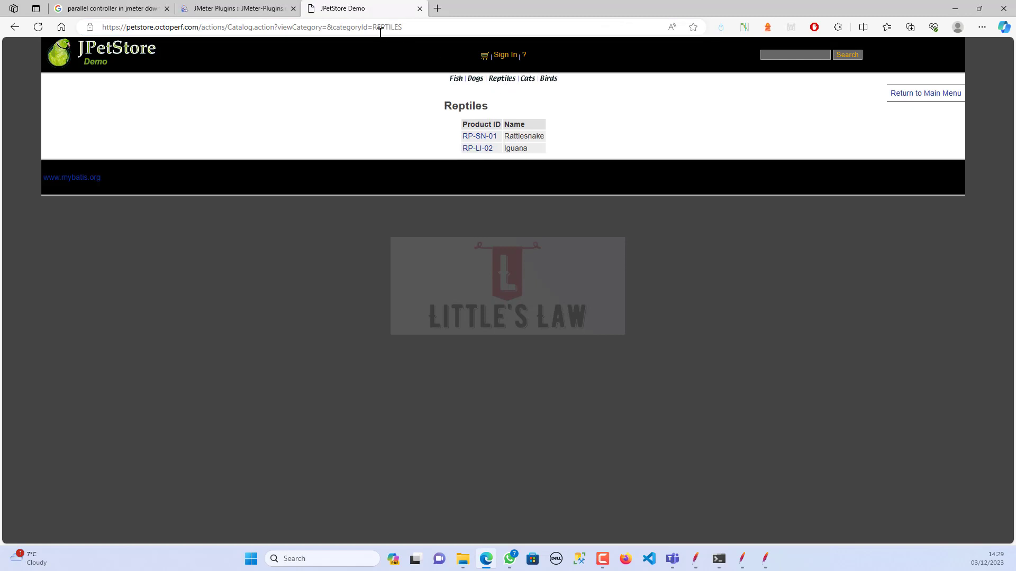
{"action": "left_click_drag", "start_coordinate": [374, 27], "coordinate": [461, 30]}
{"action": "key", "text": "ctrl+c"}
{"action": "key", "text": "alt+Tab"}
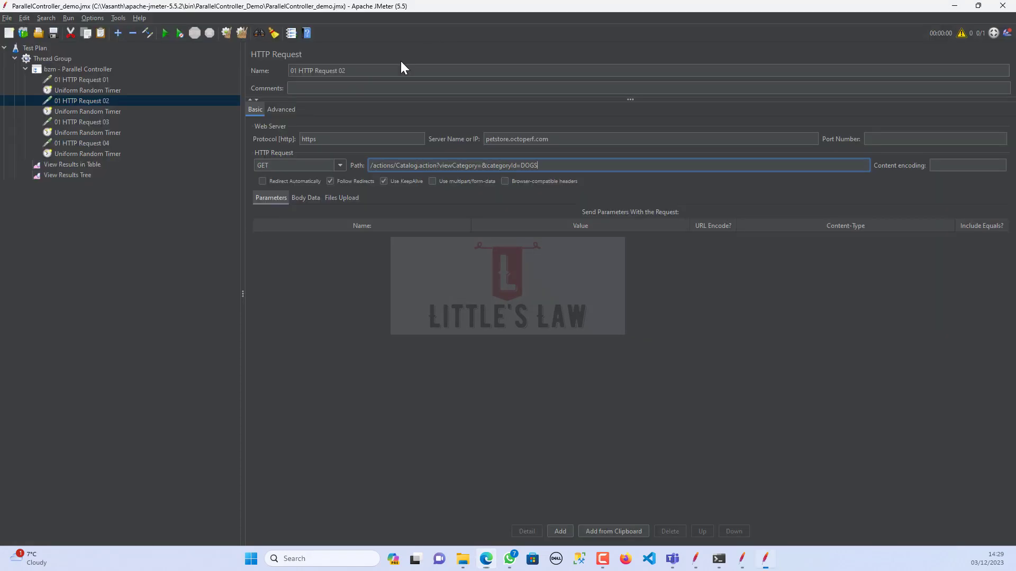
{"action": "left_click", "coordinate": [96, 125]}
{"action": "double_click", "coordinate": [527, 165]}
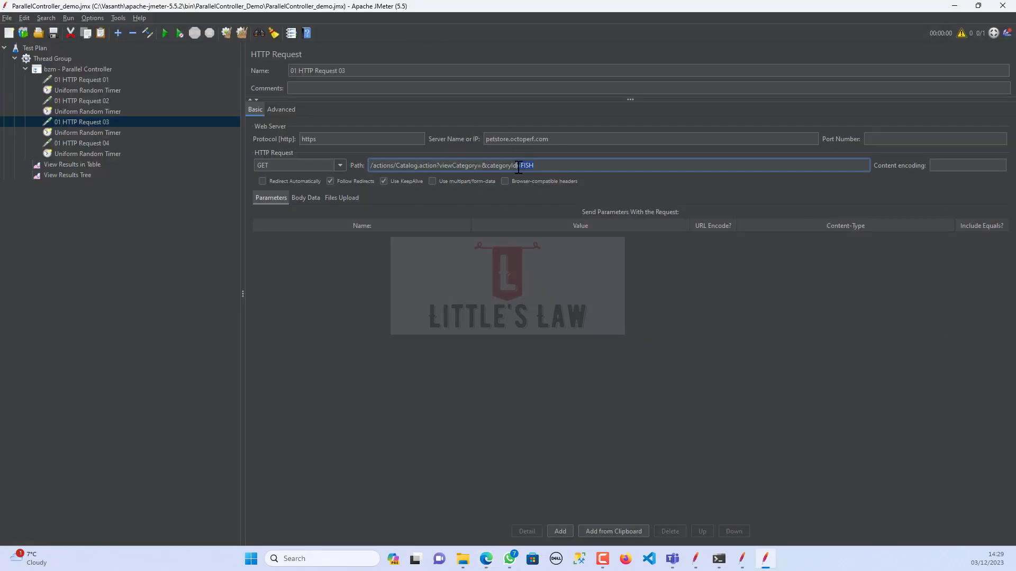
{"action": "key", "text": "ctrl+v"}
Step: Copy CATS from the browser's Cats page URL and use it as the categoryId in the path of 01 HTTP Request 04
{"action": "key", "text": "alt+Tab"}
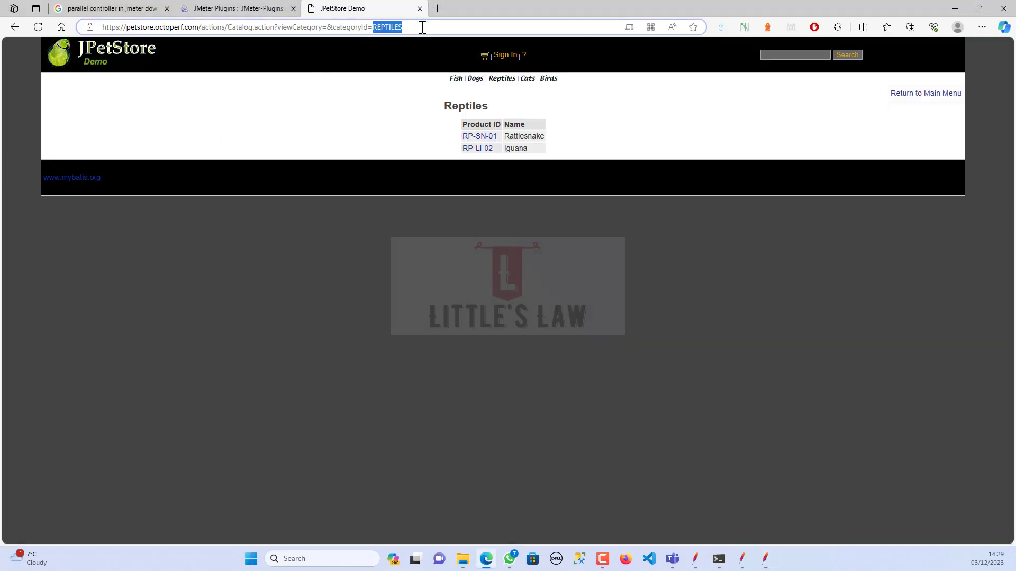
{"action": "left_click", "coordinate": [527, 80]}
{"action": "double_click", "coordinate": [381, 27]}
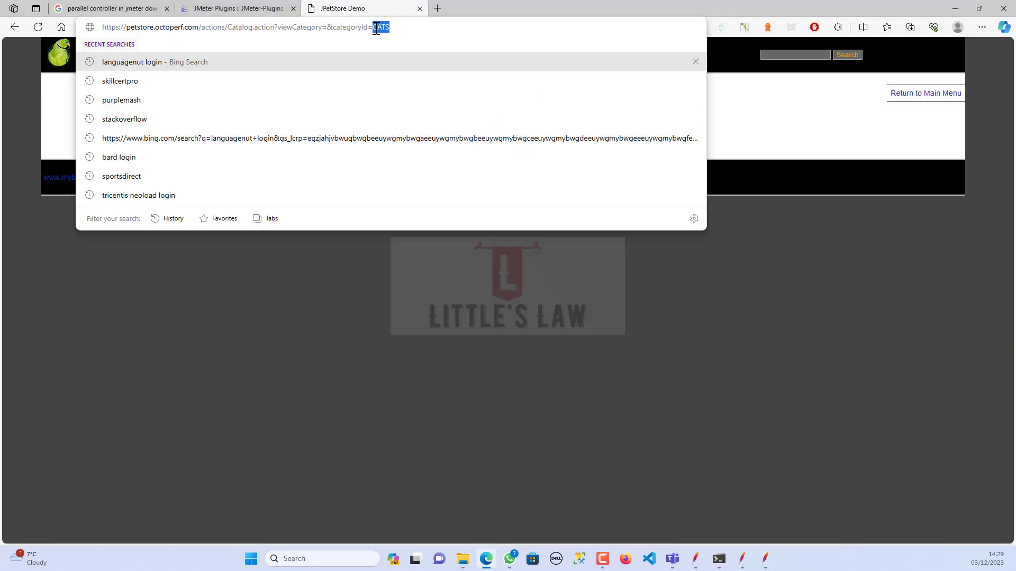
{"action": "key", "text": "ctrl+c"}
{"action": "key", "text": "alt+Tab"}
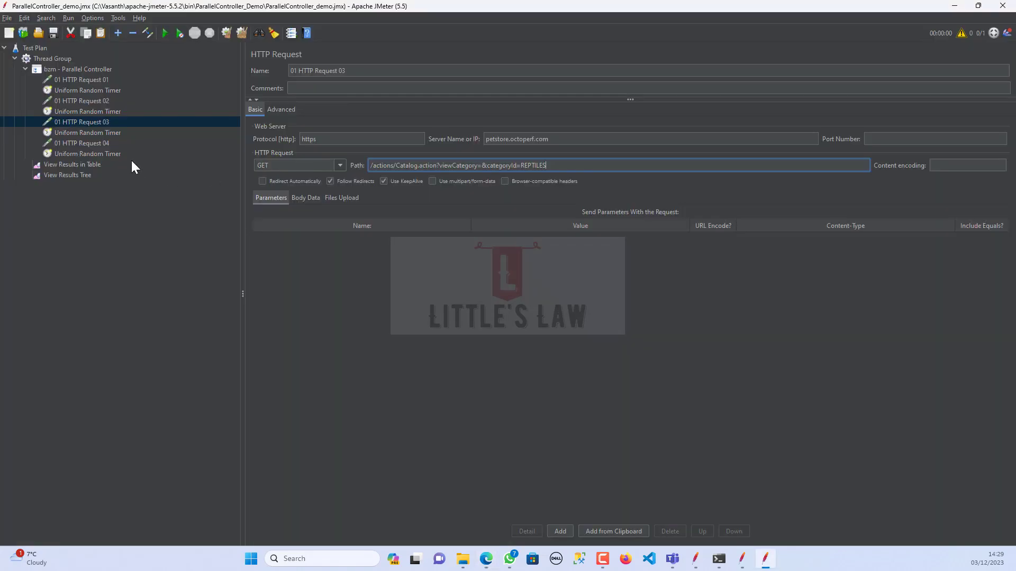
{"action": "left_click", "coordinate": [92, 140]}
{"action": "left_click_drag", "start_coordinate": [535, 165], "coordinate": [518, 160]}
{"action": "key", "text": "ctrl+v"}
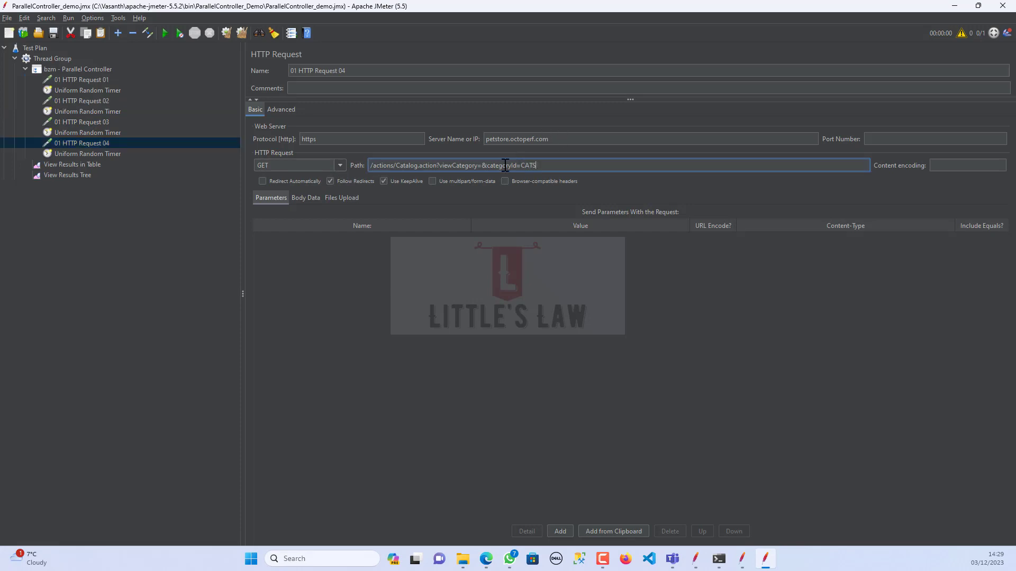
Step: Open the View Results Tree listener and run the test plan with the four requests under the parallel controller
{"action": "left_click", "coordinate": [132, 227]}
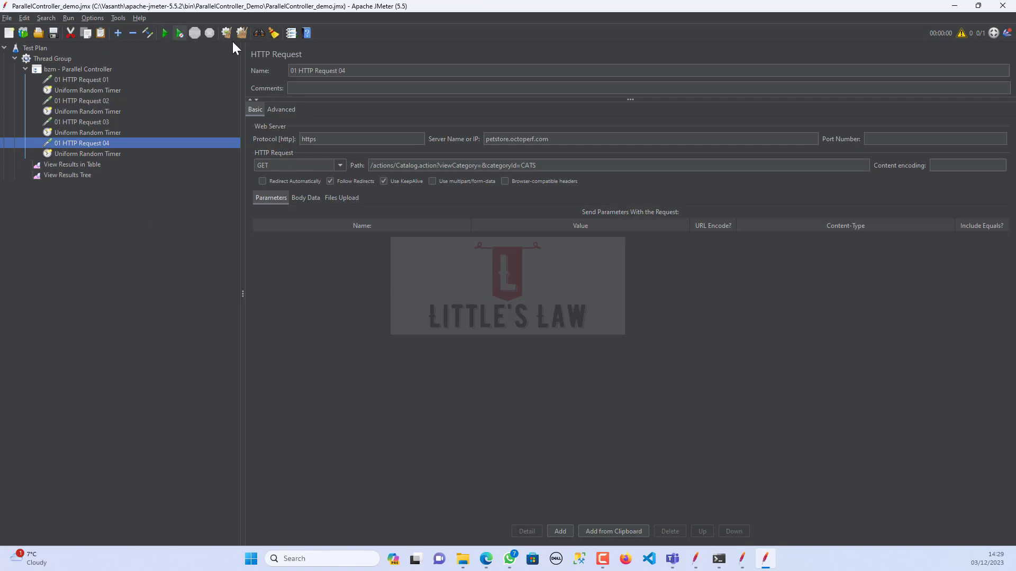
{"action": "left_click", "coordinate": [68, 176]}
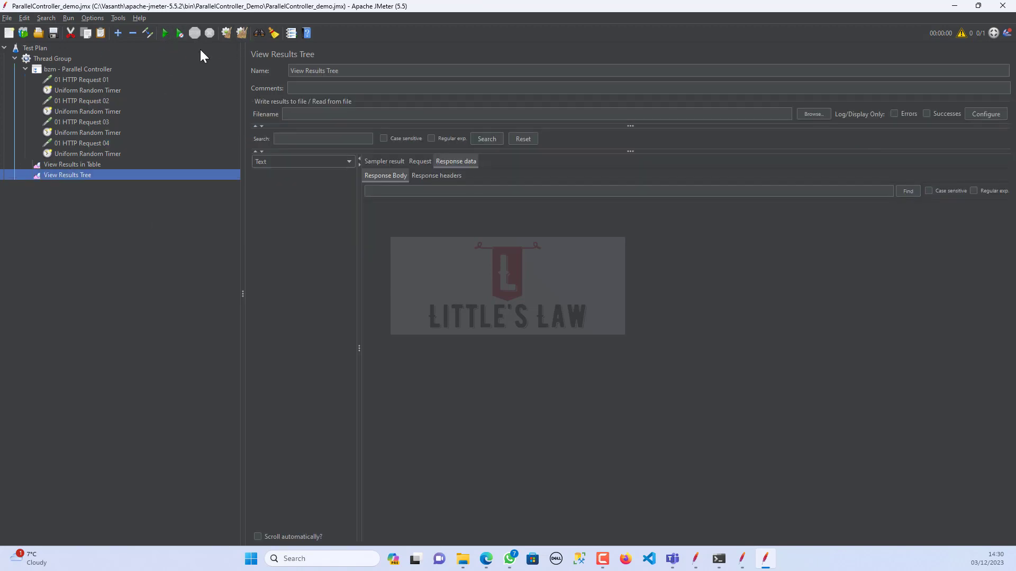
{"action": "left_click", "coordinate": [164, 34]}
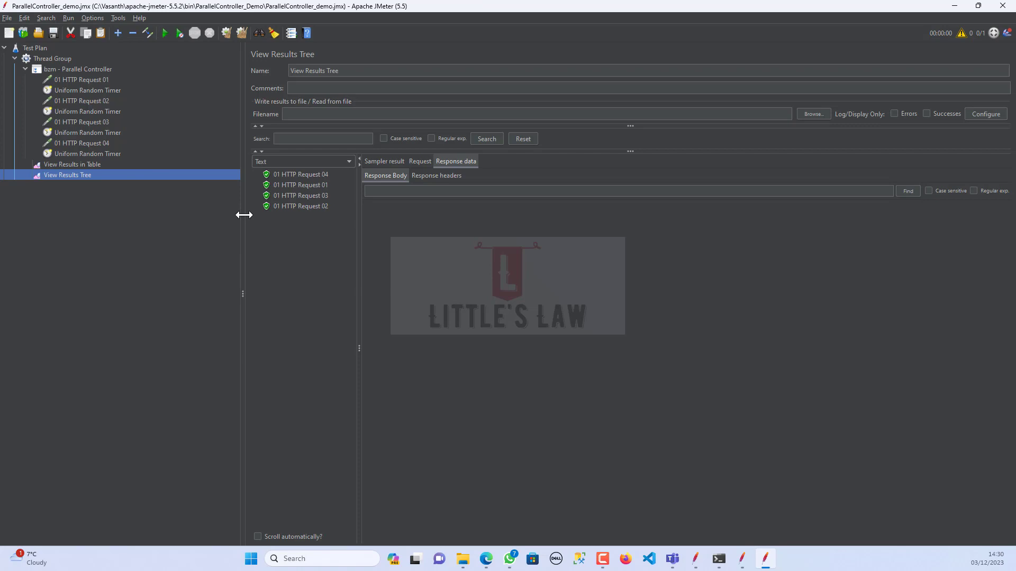
Step: Examine the four HTTP requests, the first timer and the parallel controller, and compare their order with the results in View Results Tree
{"action": "left_click", "coordinate": [81, 79]}
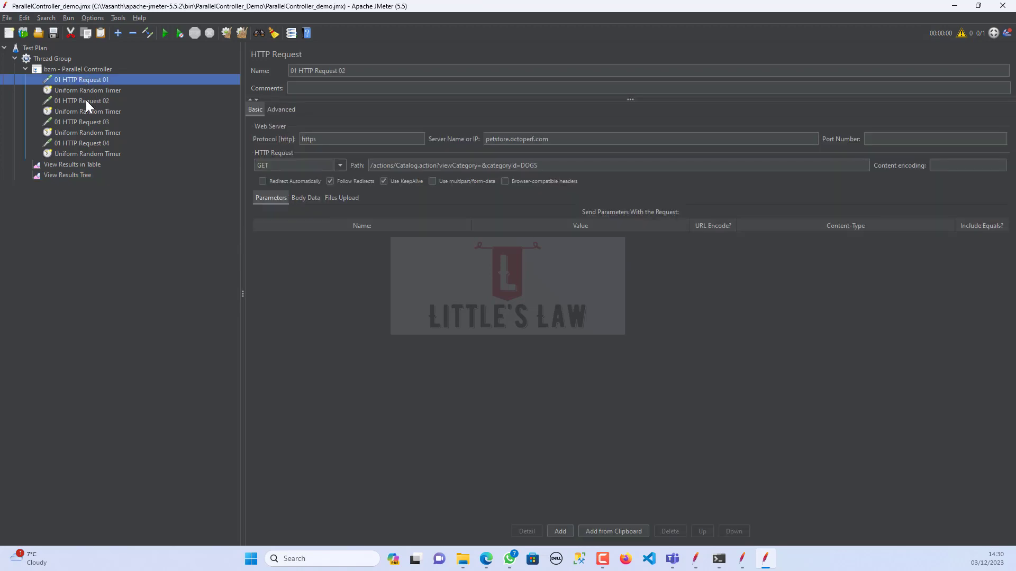
{"action": "left_click", "coordinate": [86, 100]}
{"action": "left_click", "coordinate": [87, 121]}
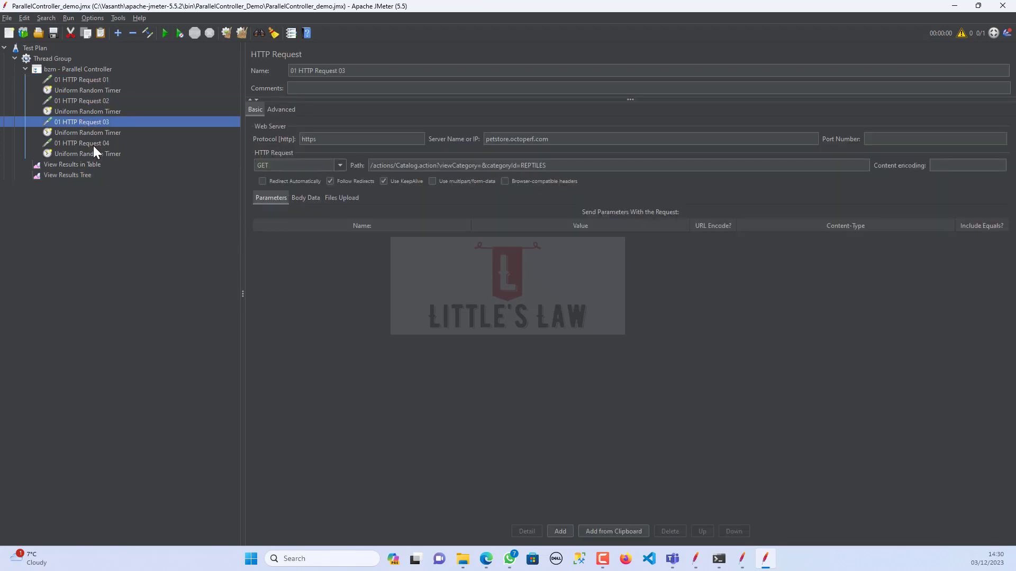
{"action": "left_click", "coordinate": [93, 144]}
{"action": "left_click", "coordinate": [72, 175]}
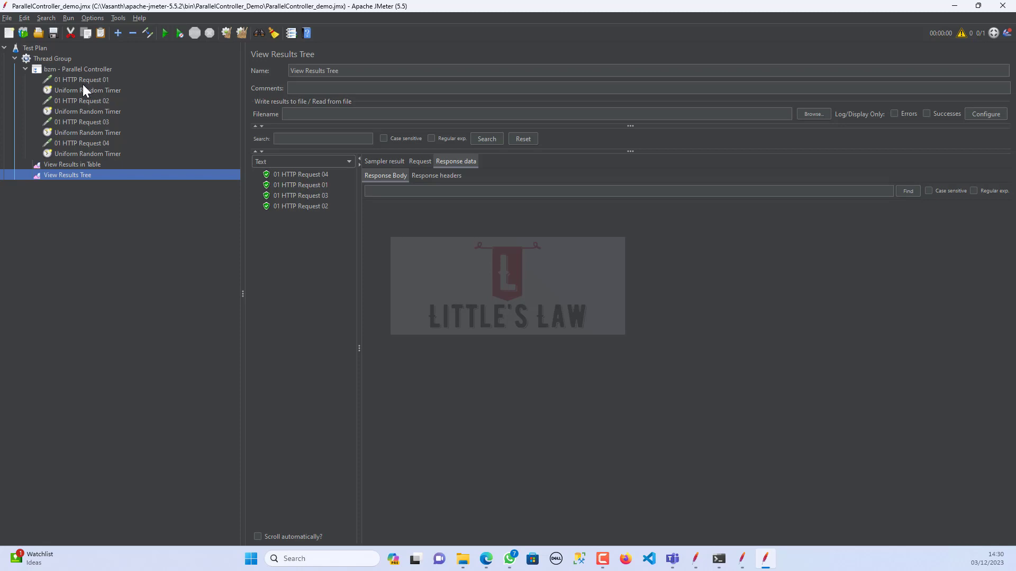
{"action": "left_click_drag", "start_coordinate": [85, 89], "coordinate": [97, 85]}
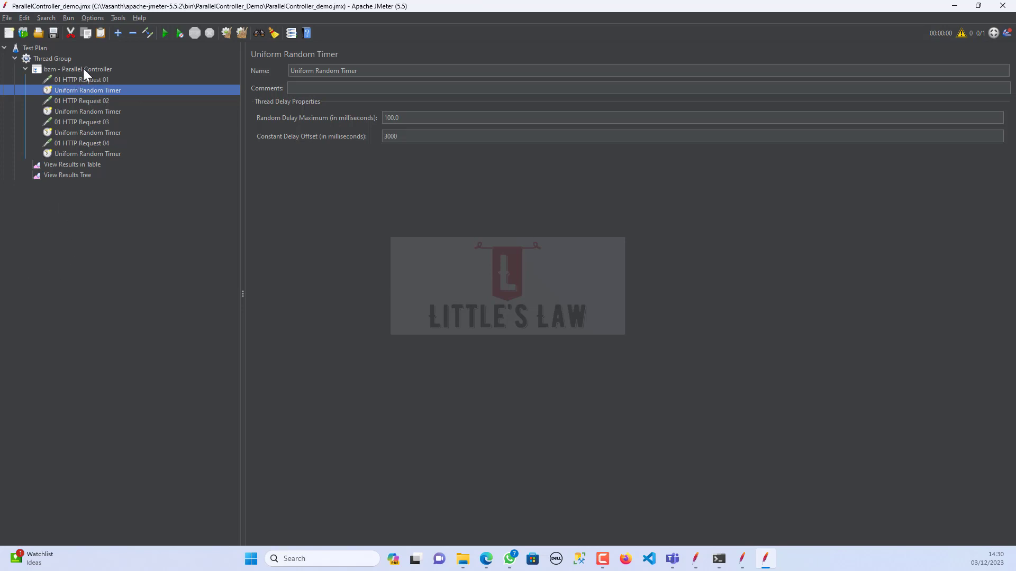
{"action": "left_click", "coordinate": [84, 69]}
{"action": "left_click", "coordinate": [67, 166]}
{"action": "left_click", "coordinate": [65, 174]}
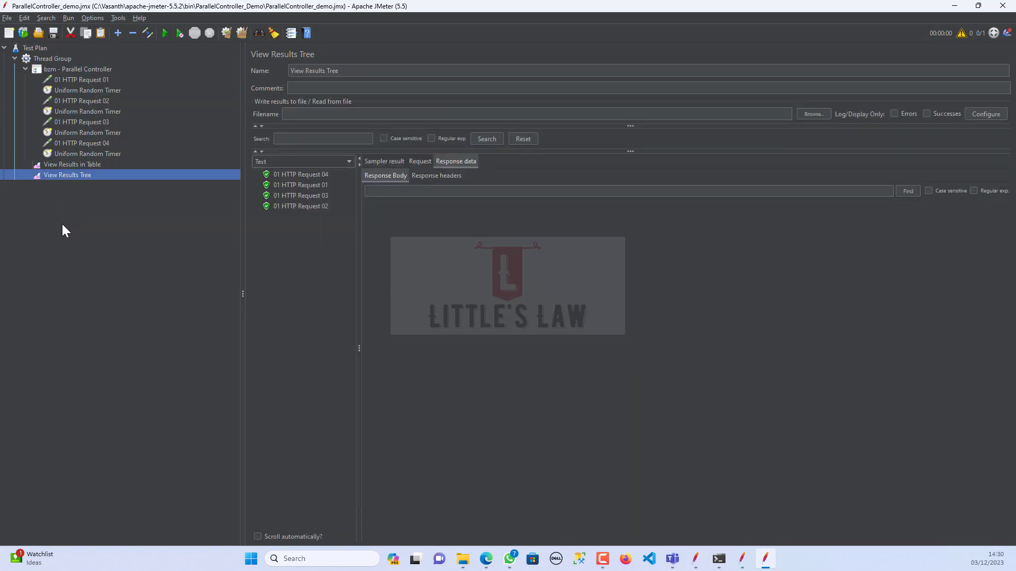
Step: Change the bzm - Parallel Controller into a Simple Controller, keeping its child requests and timers
{"action": "left_click", "coordinate": [88, 69]}
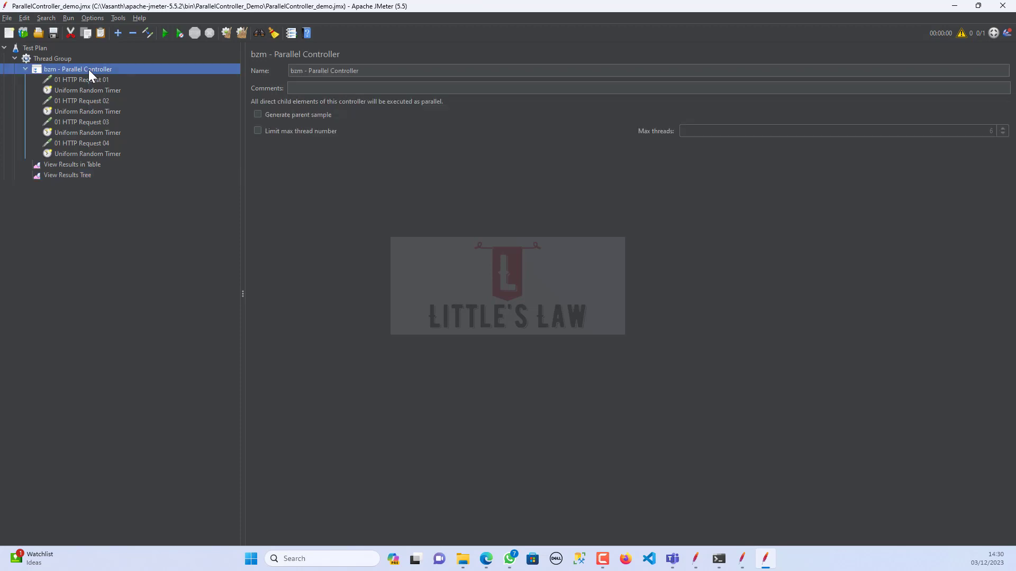
{"action": "right_click", "coordinate": [87, 69]}
{"action": "mouse_move", "coordinate": [173, 109]}
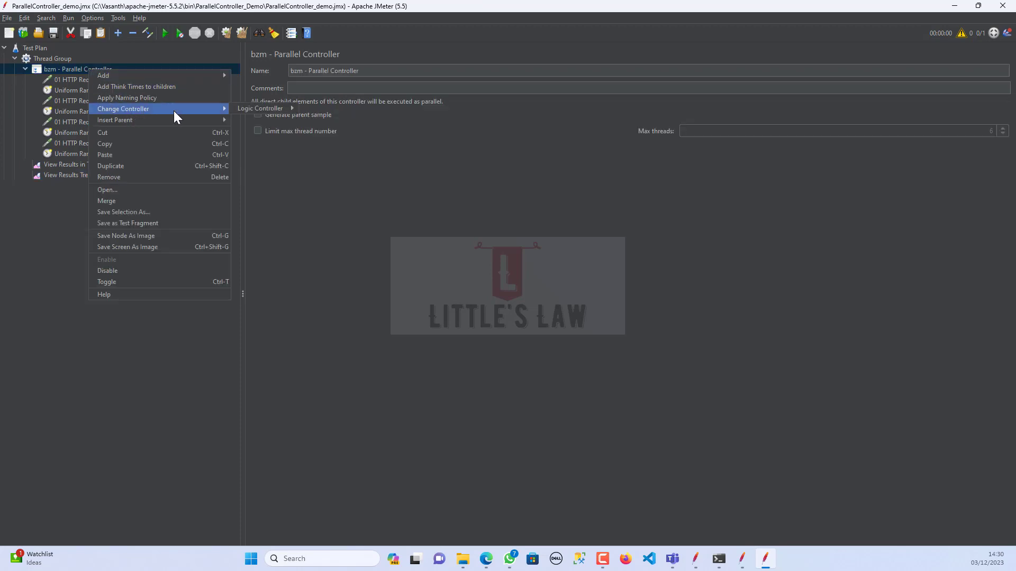
{"action": "mouse_move", "coordinate": [242, 108]}
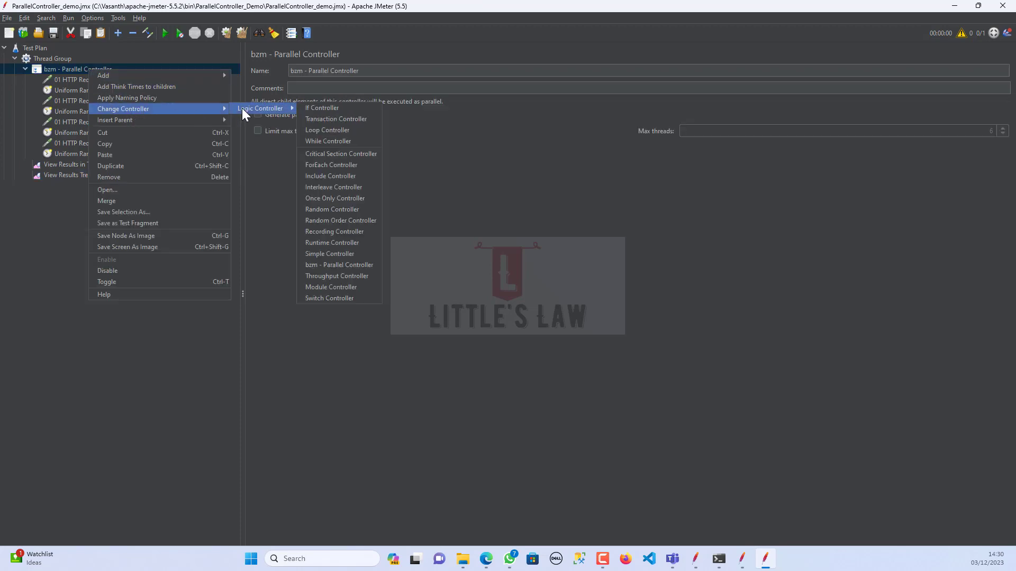
{"action": "left_click", "coordinate": [335, 253]}
{"action": "left_click", "coordinate": [25, 69]}
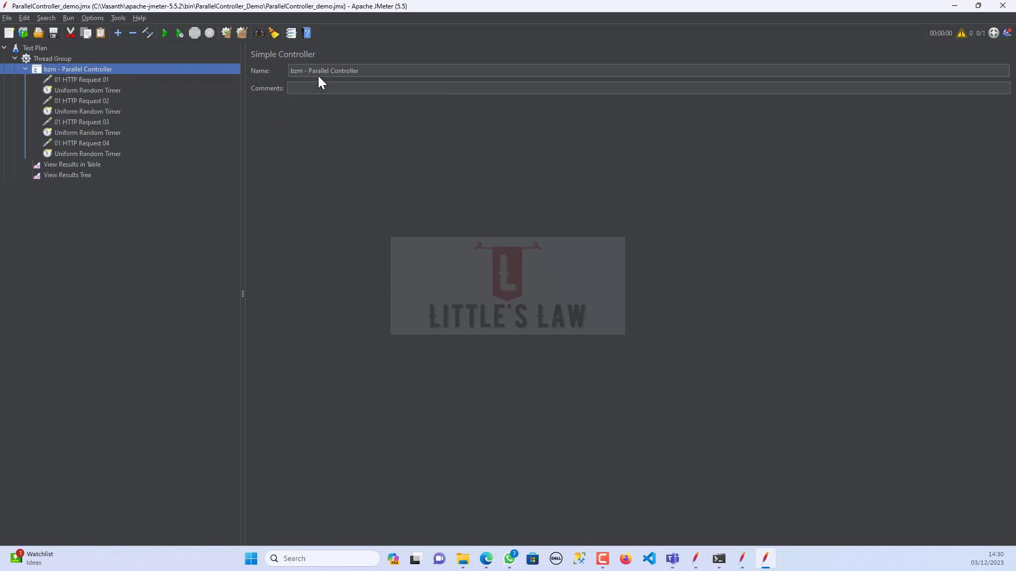
Step: Rename the converted controller as Simple controller
{"action": "left_click", "coordinate": [373, 74]}
{"action": "key", "text": "ctrl+a"}
{"action": "type", "text": "SW"}
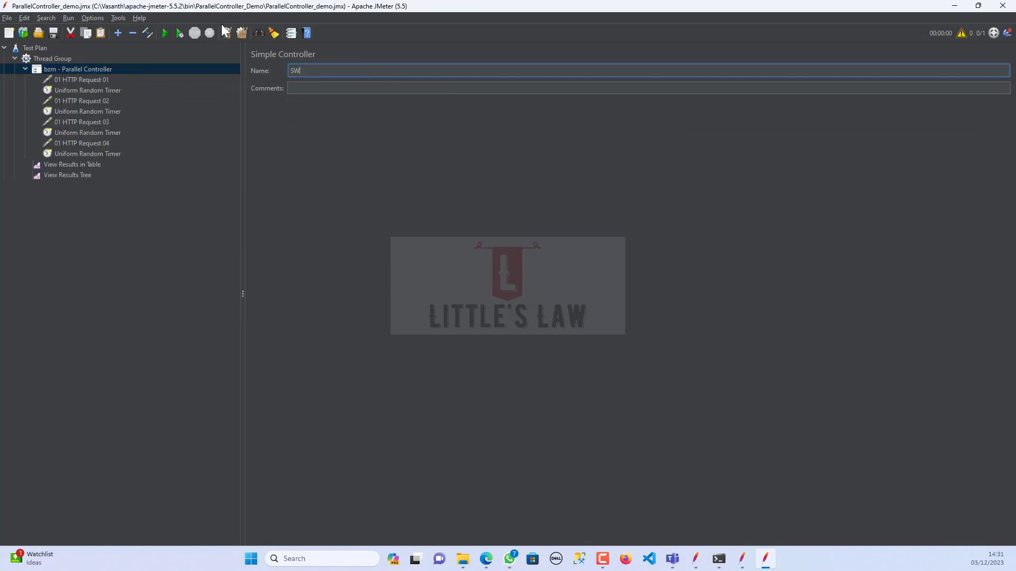
{"action": "key", "text": "BackSpace"}
{"action": "type", "text": "imple controller"}
{"action": "left_click", "coordinate": [60, 71]}
Step: Start the test plan with View Results Tree open, and stop the run early
{"action": "left_click", "coordinate": [72, 175]}
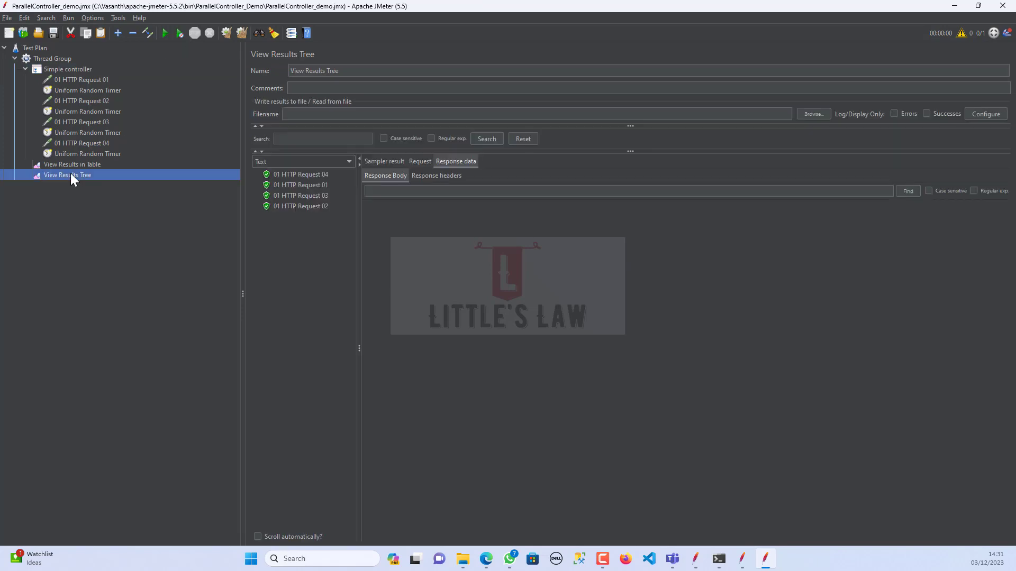
{"action": "left_click", "coordinate": [162, 33]}
{"action": "left_click", "coordinate": [196, 33]}
Step: Disable the Uniform Random Timers below 01 HTTP Request 02, 03 and 04
{"action": "left_click", "coordinate": [75, 120]}
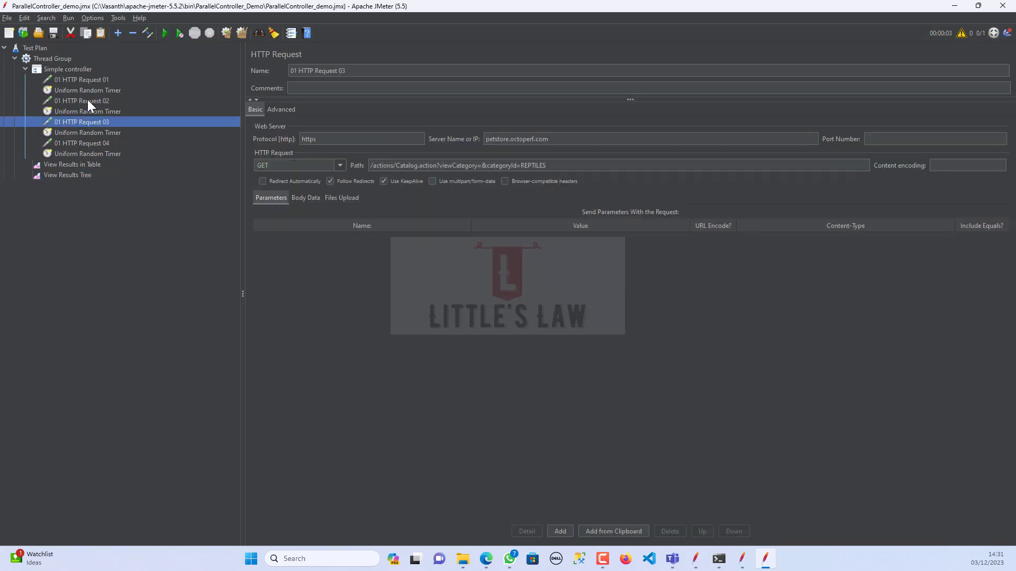
{"action": "left_click", "coordinate": [88, 111]}
{"action": "left_click", "coordinate": [85, 132], "text": "ctrl"}
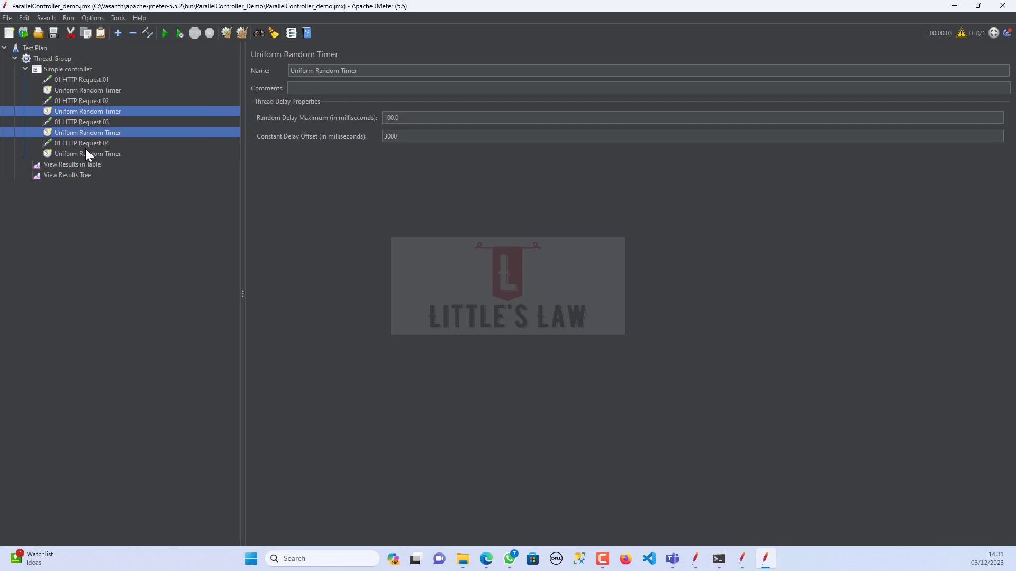
{"action": "left_click", "coordinate": [84, 154], "text": "ctrl"}
{"action": "right_click", "coordinate": [84, 154]}
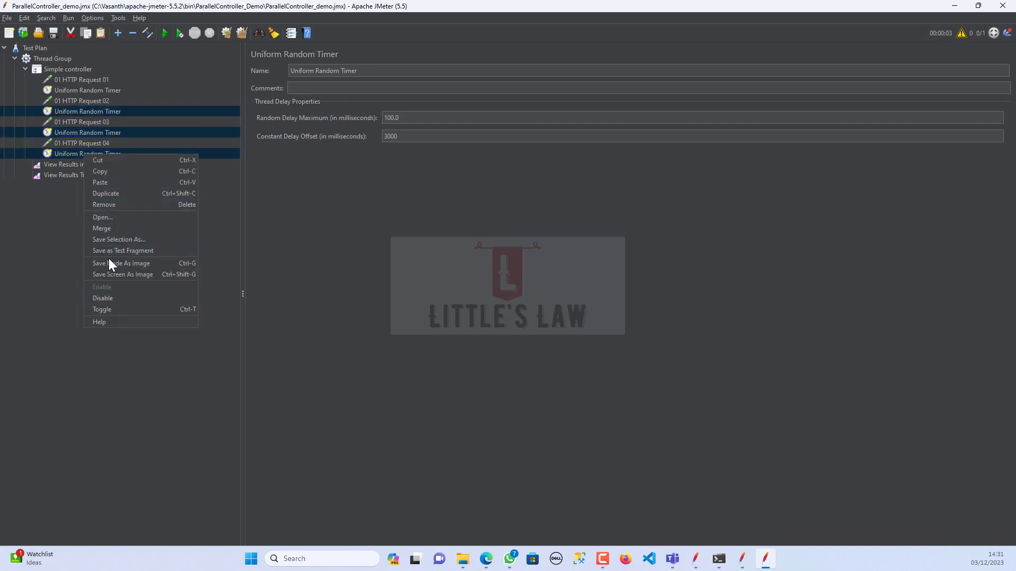
{"action": "left_click", "coordinate": [102, 298]}
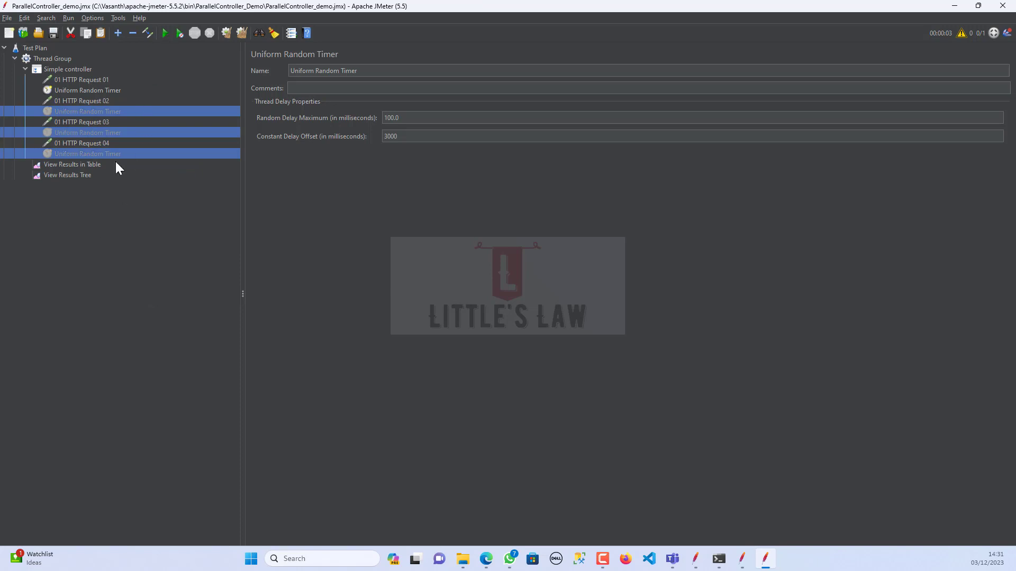
Step: Rerun the test plan and inspect the response body of each new result, 01 HTTP Request 01 to 04, in View Results Tree
{"action": "left_click", "coordinate": [79, 176]}
{"action": "left_click", "coordinate": [165, 34]}
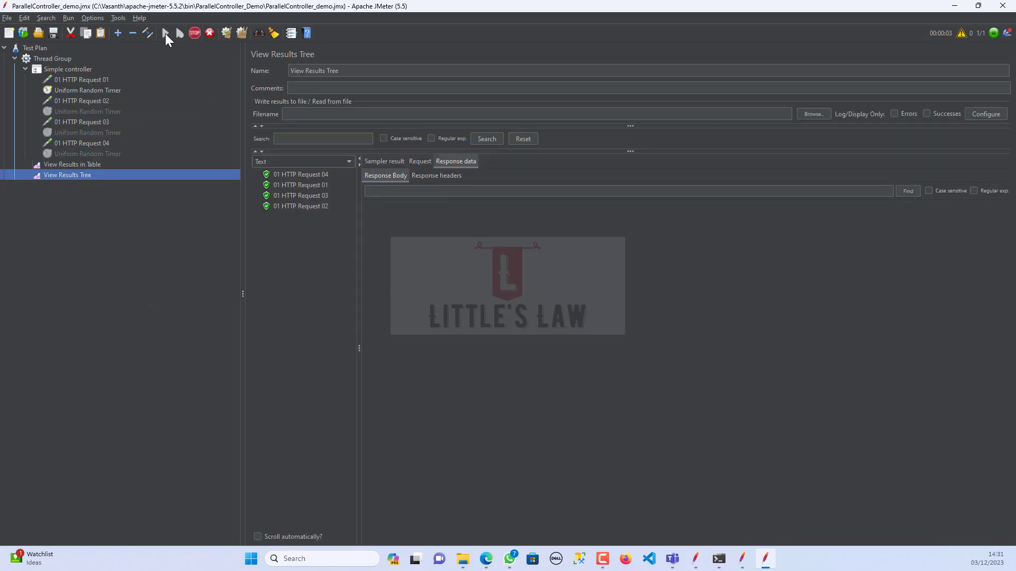
{"action": "left_click", "coordinate": [300, 217]}
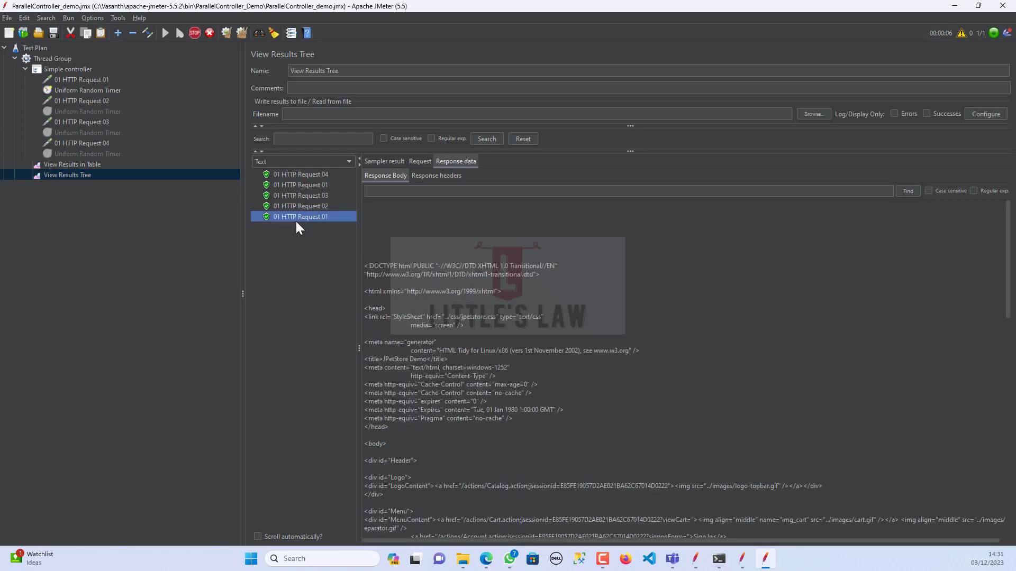
{"action": "left_click", "coordinate": [297, 229]}
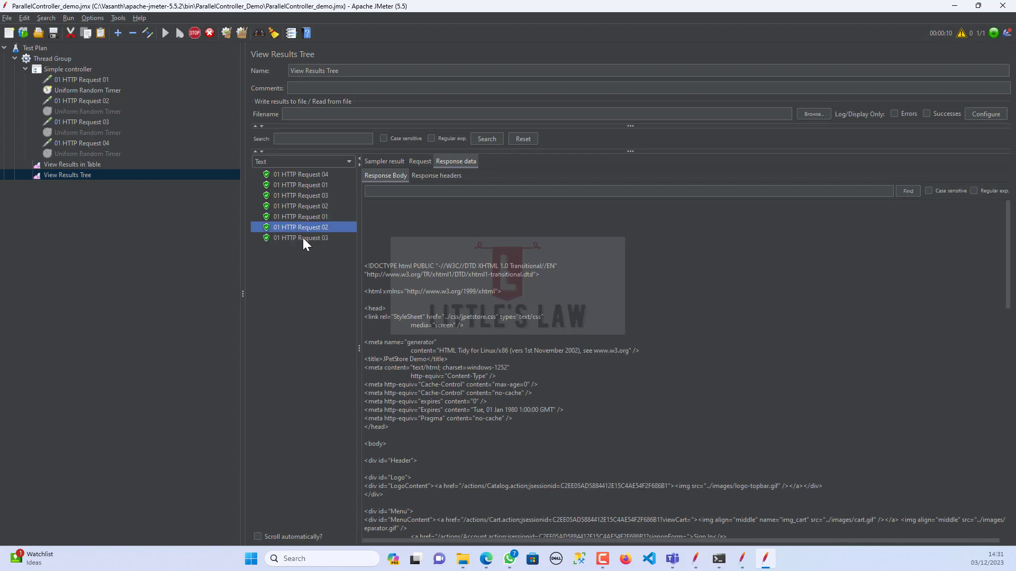
{"action": "left_click", "coordinate": [303, 240]}
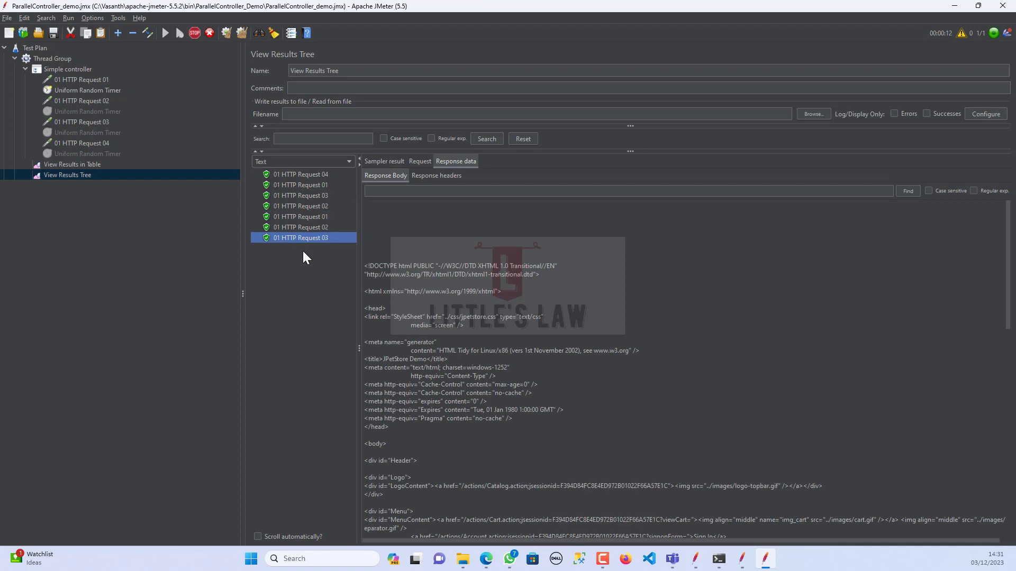
{"action": "left_click", "coordinate": [294, 249]}
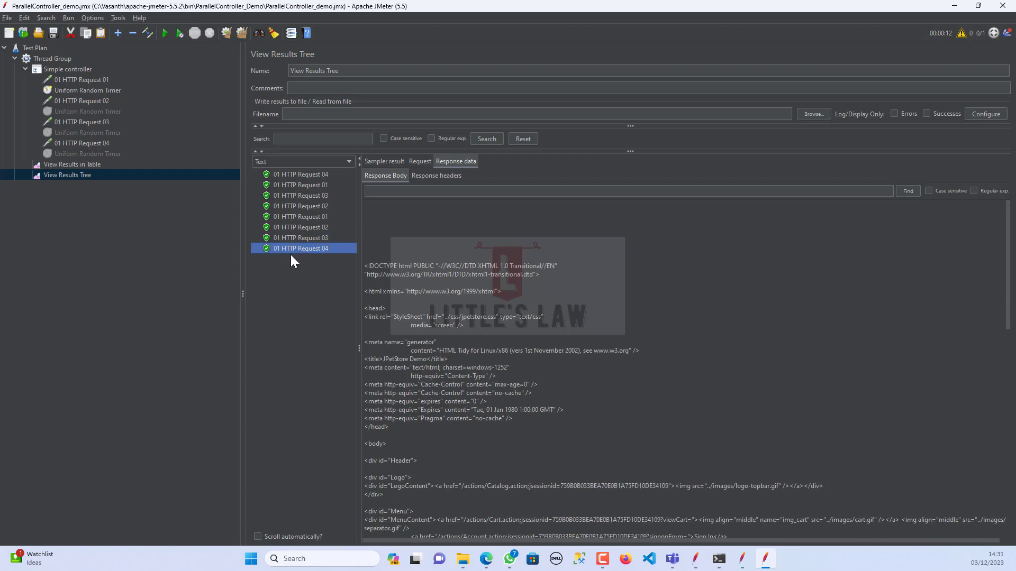
Step: Change the Simple controller into a Random Controller, keeping its child elements
{"action": "left_click", "coordinate": [68, 68]}
{"action": "right_click", "coordinate": [68, 69]}
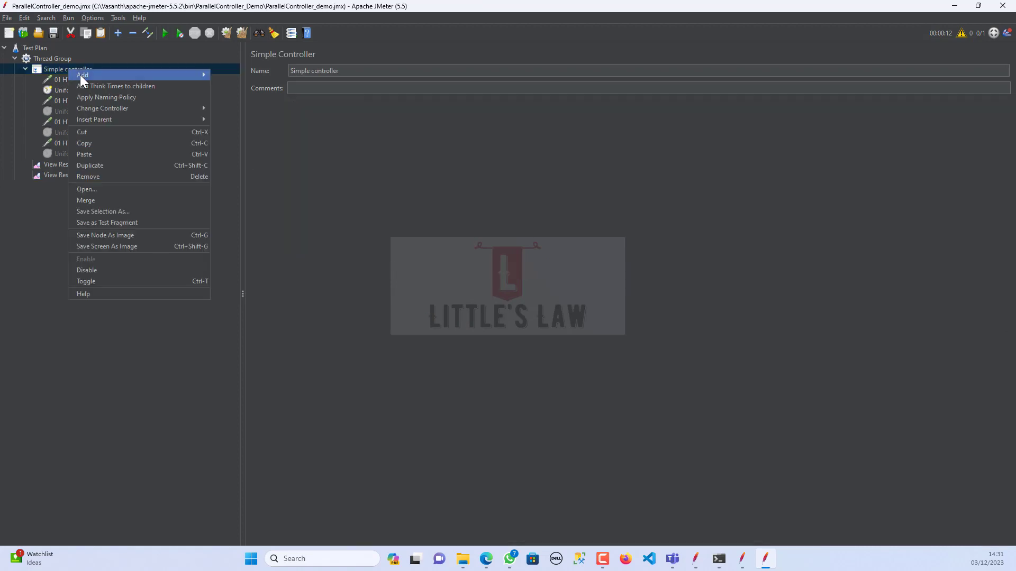
{"action": "mouse_move", "coordinate": [103, 108]}
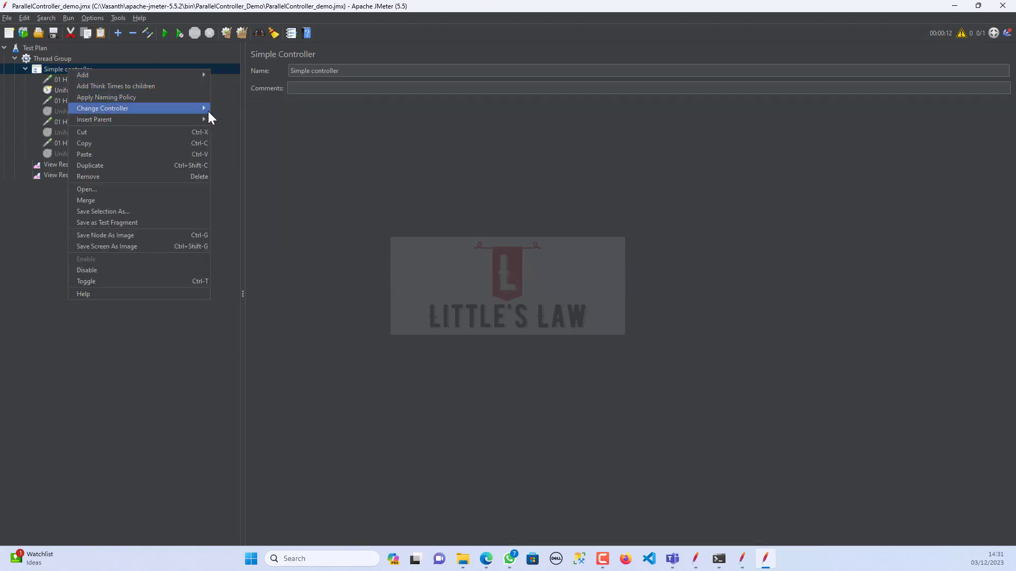
{"action": "mouse_move", "coordinate": [237, 108]}
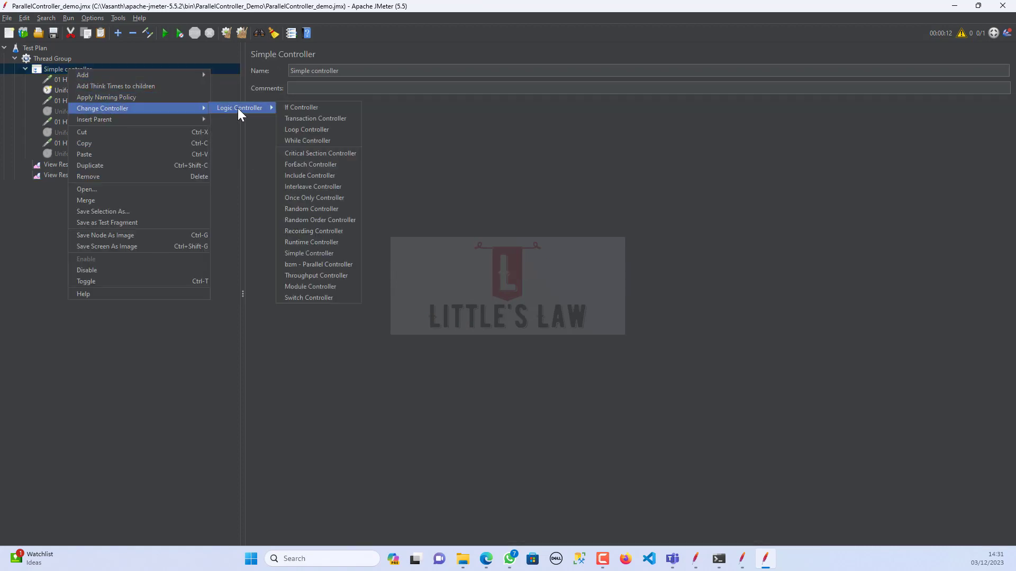
{"action": "left_click", "coordinate": [325, 207]}
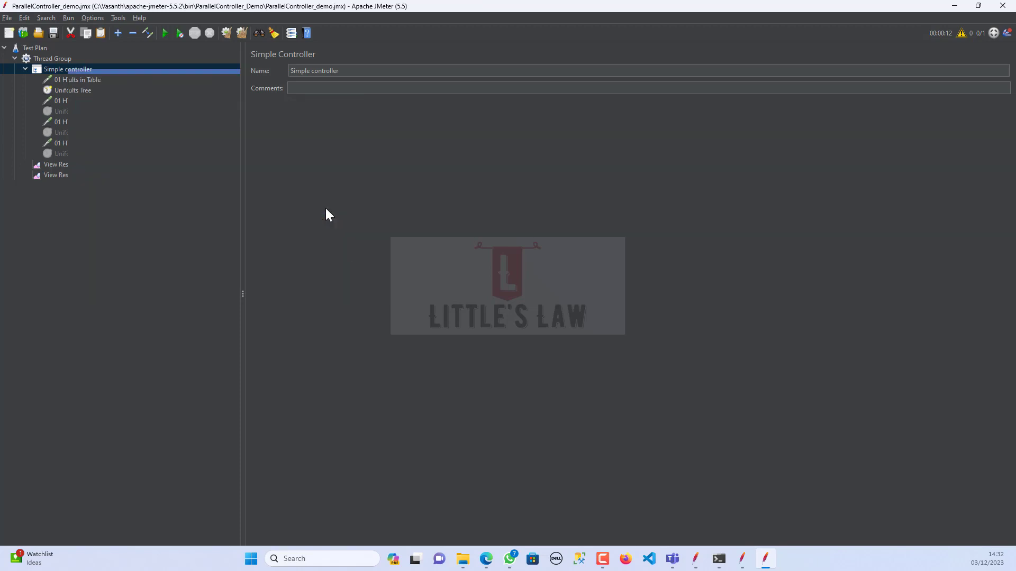
{"action": "left_click", "coordinate": [24, 69]}
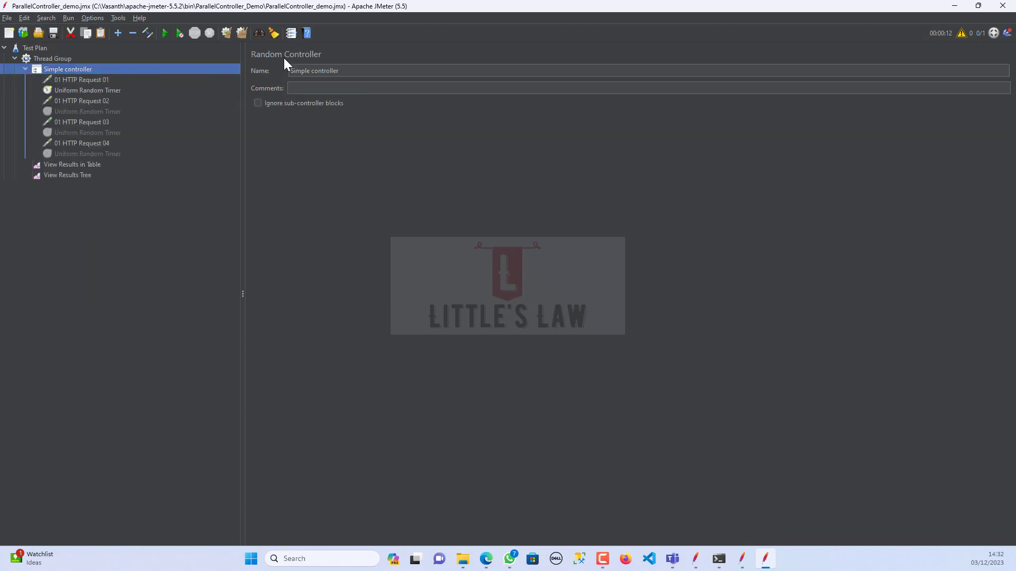
Step: Run the test plan under the Random Controller and inspect the newest result's response body in View Results Tree
{"action": "left_click", "coordinate": [165, 33]}
{"action": "left_click", "coordinate": [57, 176]}
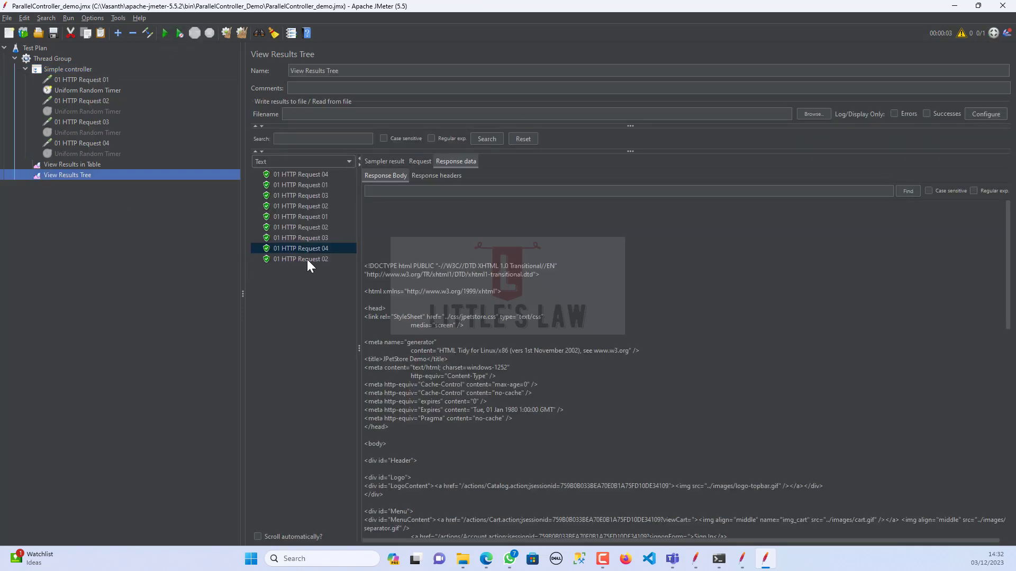
{"action": "left_click", "coordinate": [306, 259]}
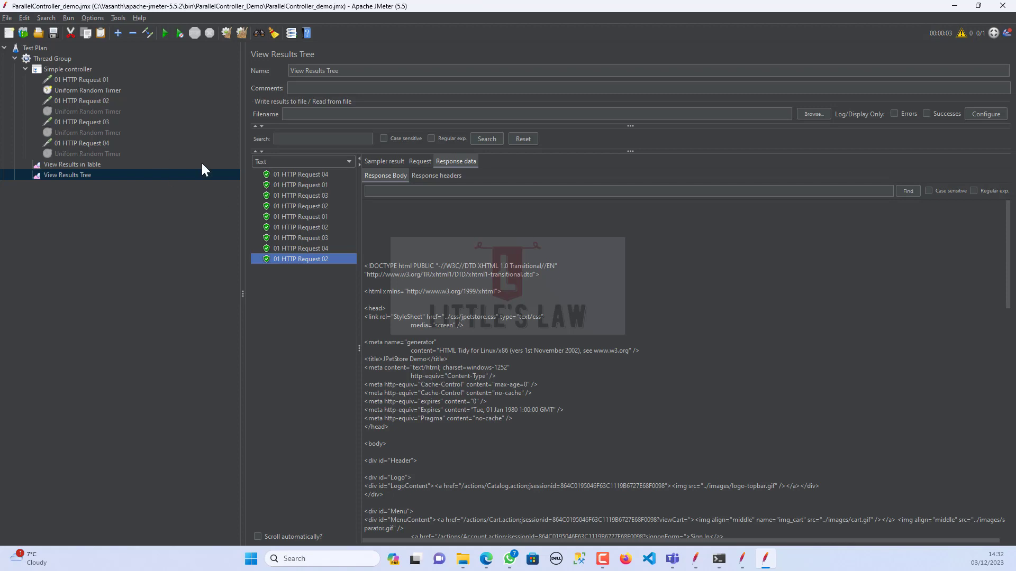
Step: Change the Random Controller named Simple controller into a Random Order Controller and rename it Random Order Controller
{"action": "left_click", "coordinate": [70, 70]}
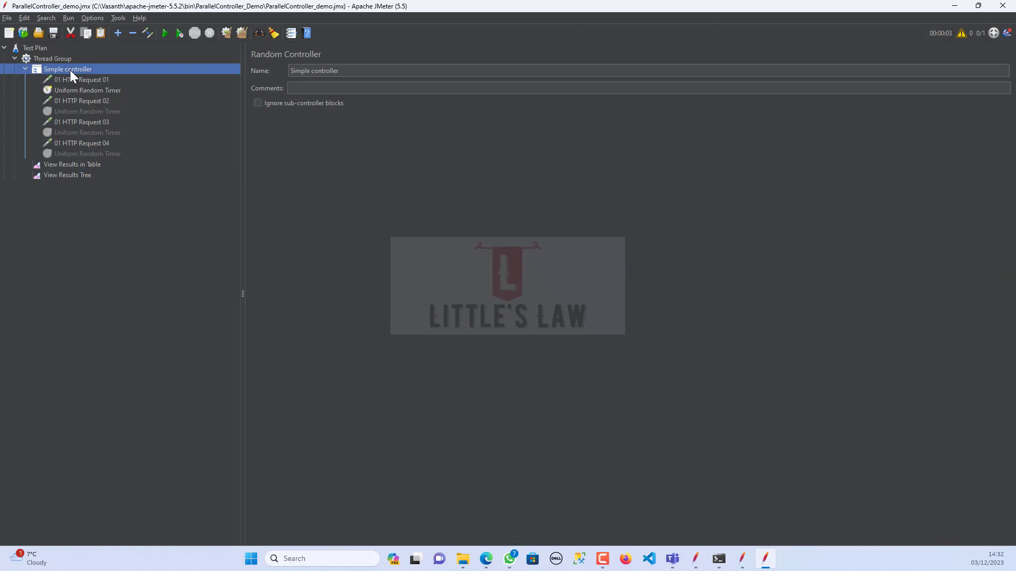
{"action": "right_click", "coordinate": [69, 70]}
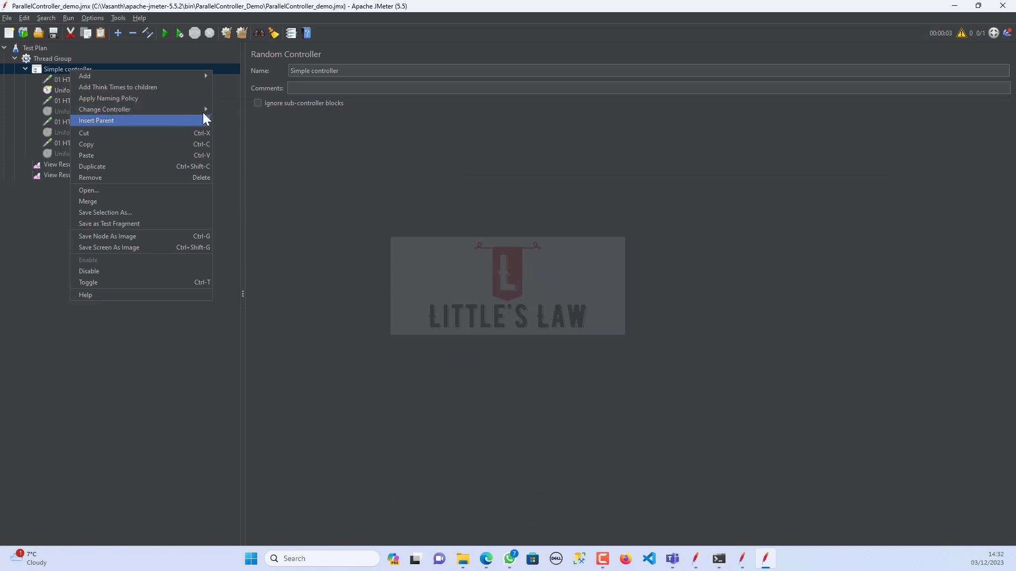
{"action": "mouse_move", "coordinate": [195, 109]}
{"action": "mouse_move", "coordinate": [233, 109]}
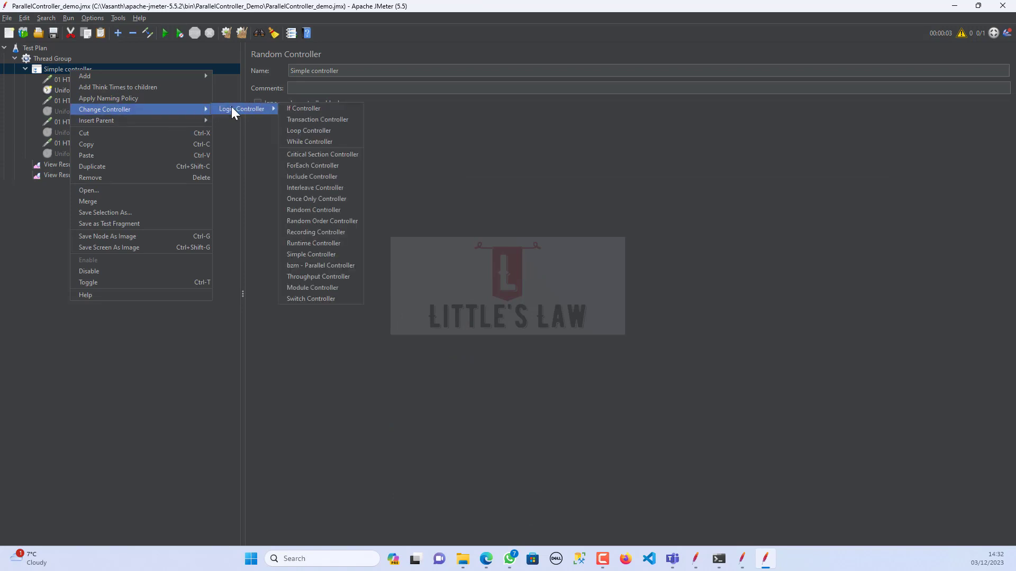
{"action": "left_click", "coordinate": [313, 221]}
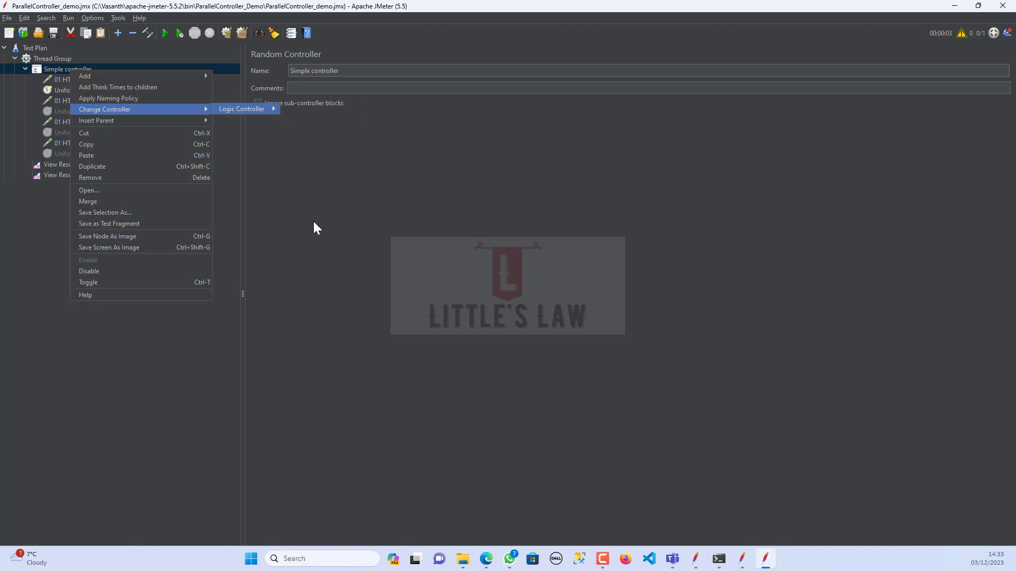
{"action": "left_click", "coordinate": [24, 69]}
{"action": "triple_click", "coordinate": [333, 70]}
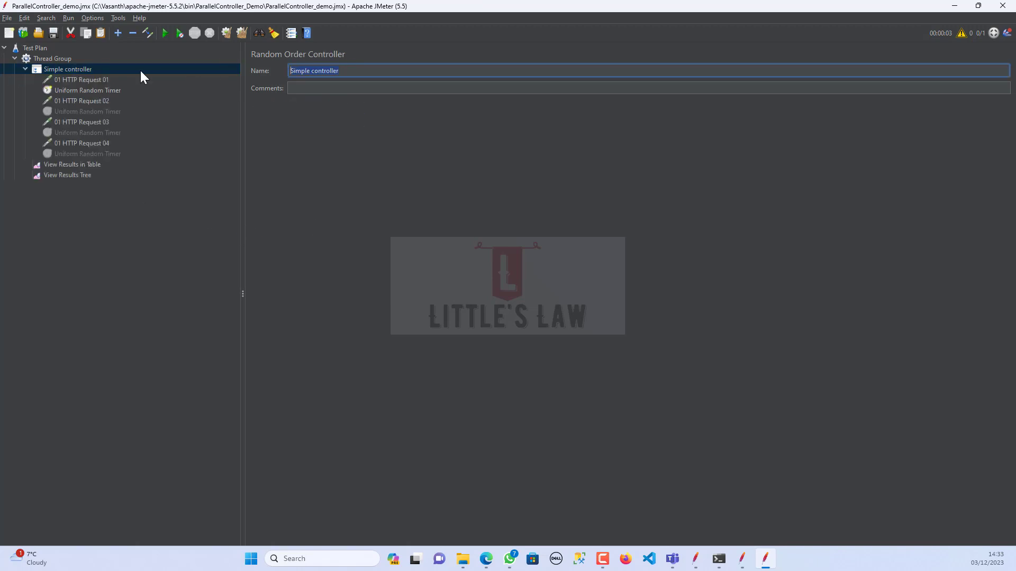
{"action": "type", "text": "Random Order Controller"}
Step: Run the test plan under the Random Order Controller and inspect each new request result in View Results Tree
{"action": "left_click", "coordinate": [73, 176]}
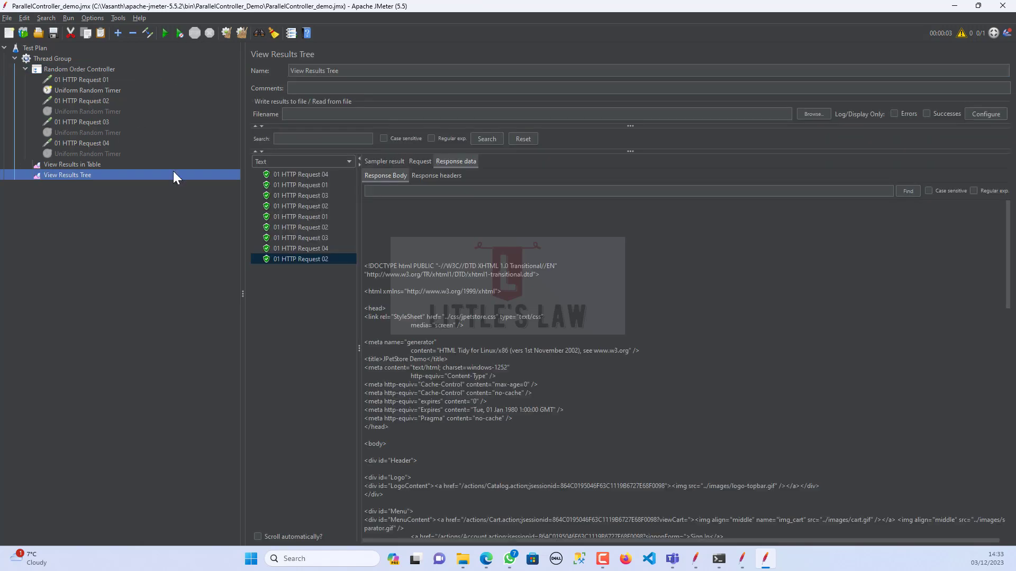
{"action": "left_click", "coordinate": [164, 33]}
{"action": "left_click", "coordinate": [296, 268]}
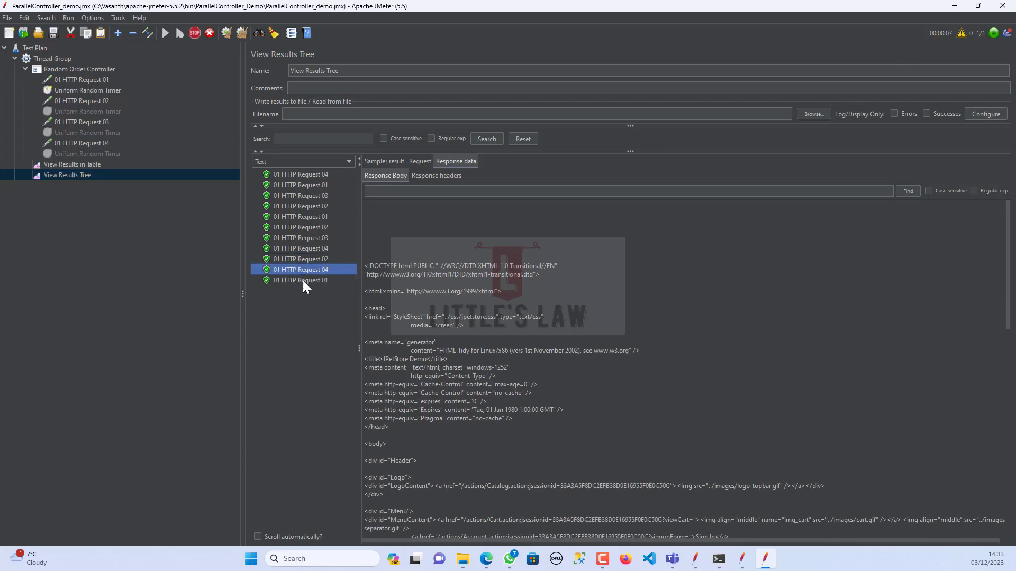
{"action": "left_click", "coordinate": [304, 282]}
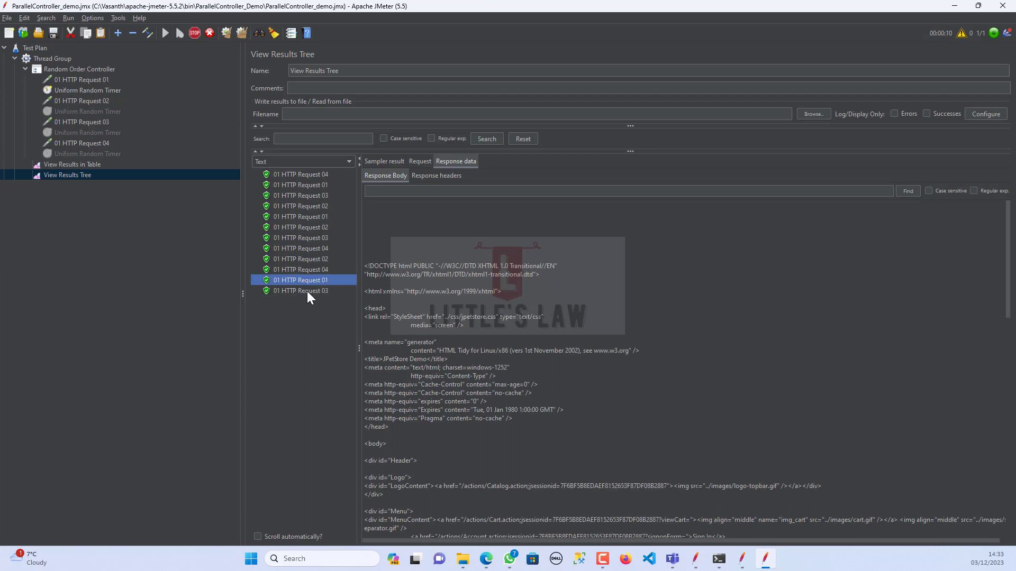
{"action": "left_click", "coordinate": [306, 291]}
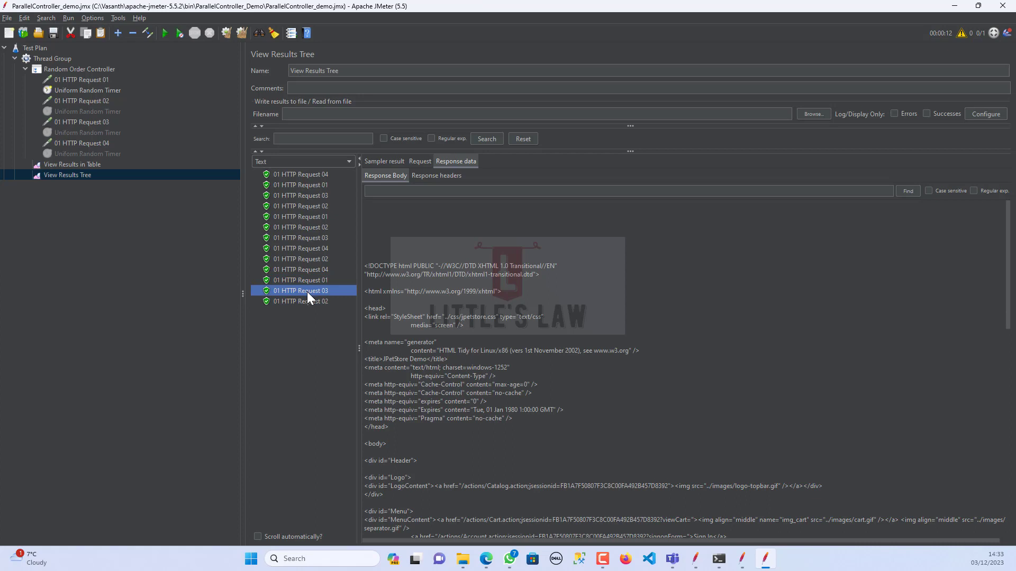
{"action": "left_click", "coordinate": [307, 303]}
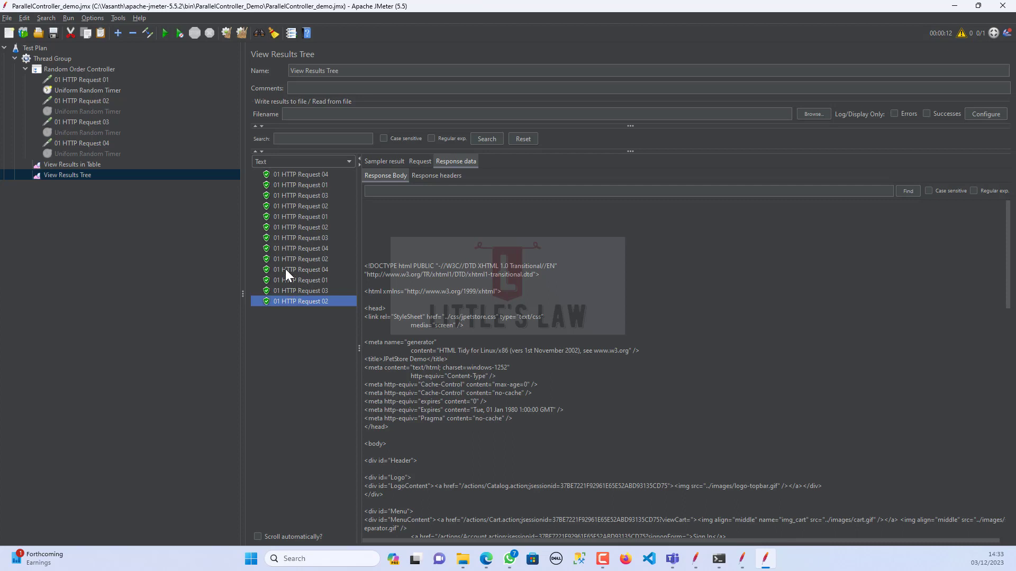
{"action": "left_click", "coordinate": [101, 70]}
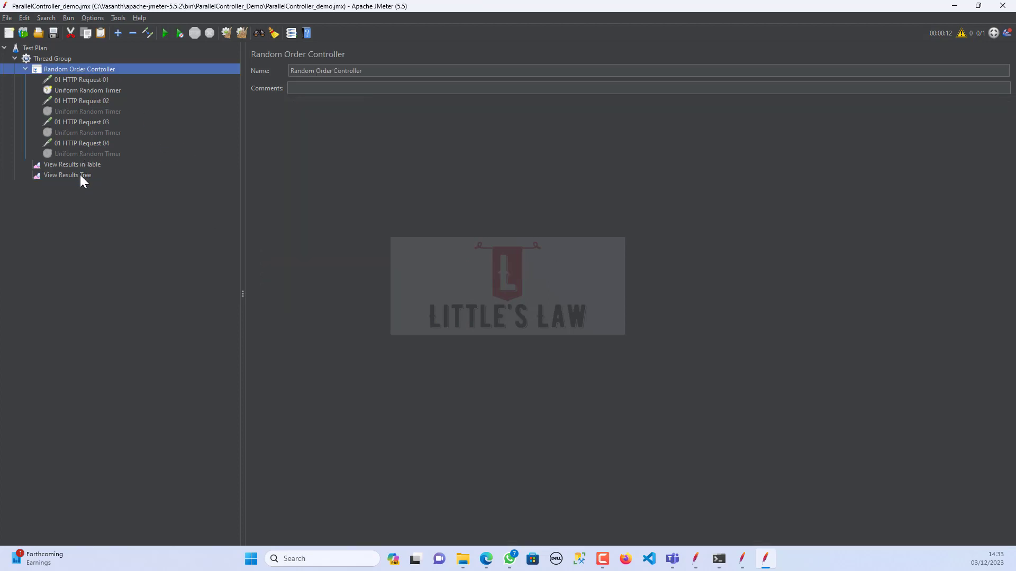
{"action": "left_click", "coordinate": [80, 175]}
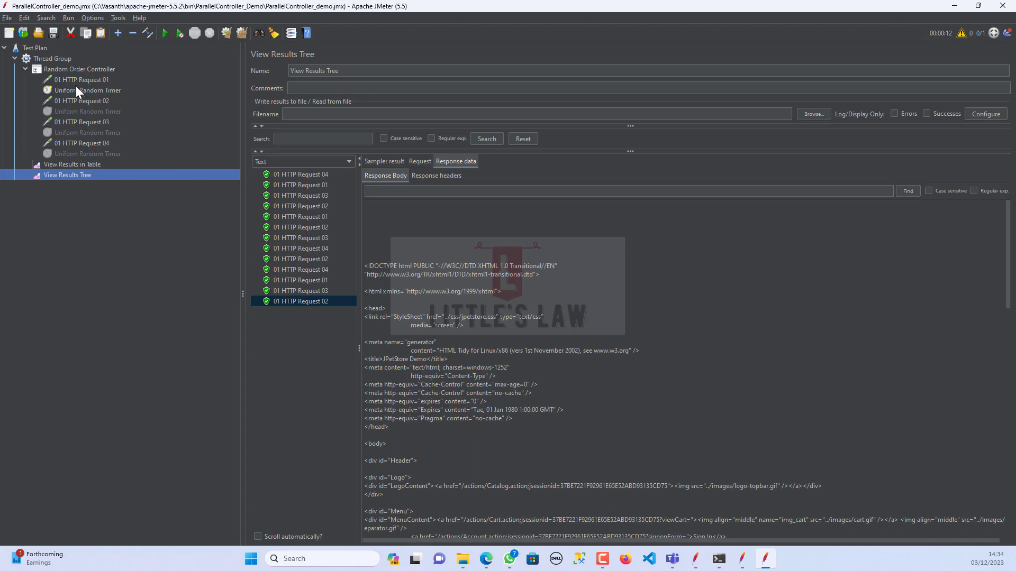
Step: Add two Simple Controllers as children of the Random Order Controller
{"action": "left_click", "coordinate": [80, 68]}
{"action": "right_click", "coordinate": [87, 68]}
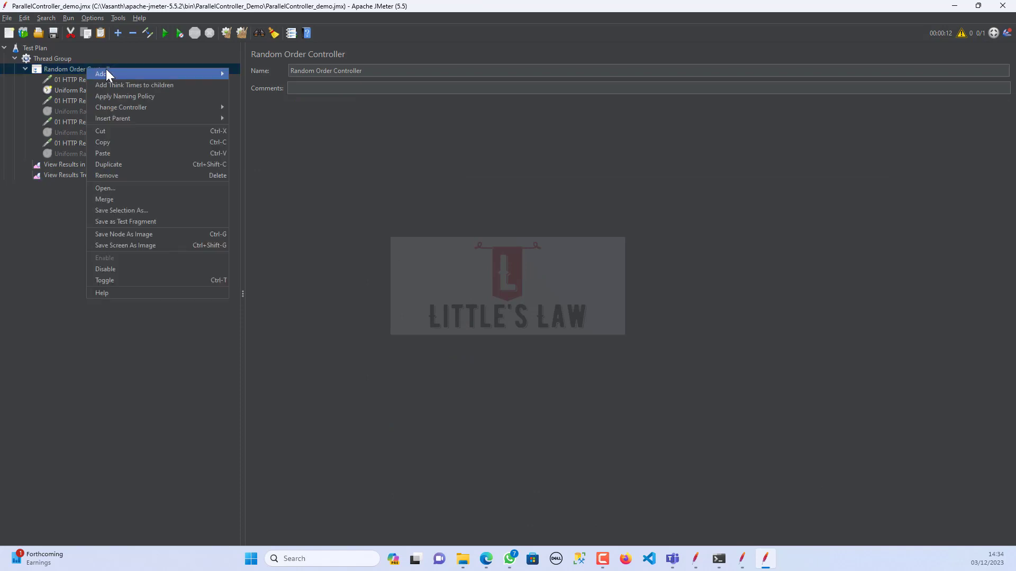
{"action": "mouse_move", "coordinate": [114, 74]}
{"action": "mouse_move", "coordinate": [252, 89]}
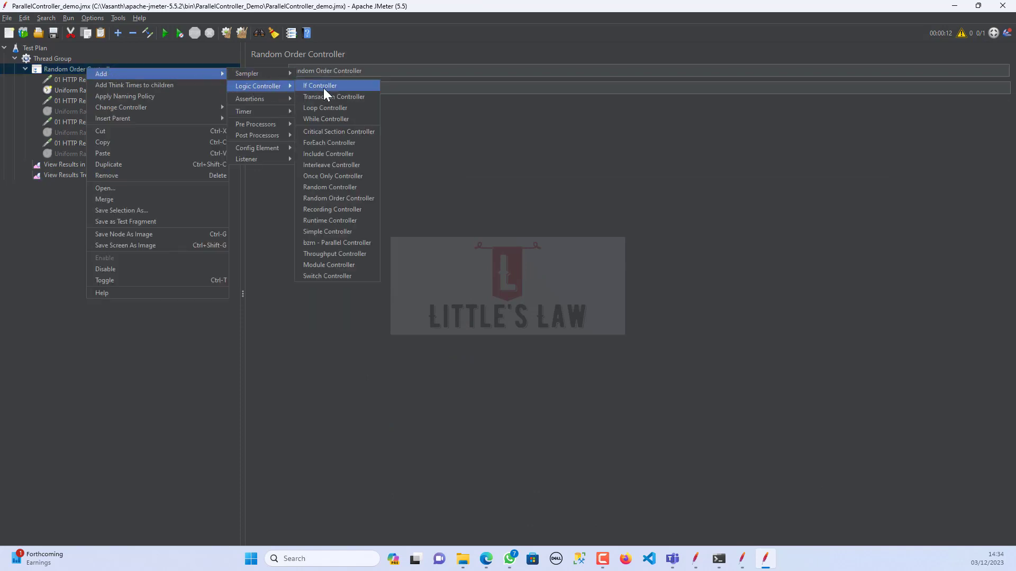
{"action": "left_click", "coordinate": [325, 230]}
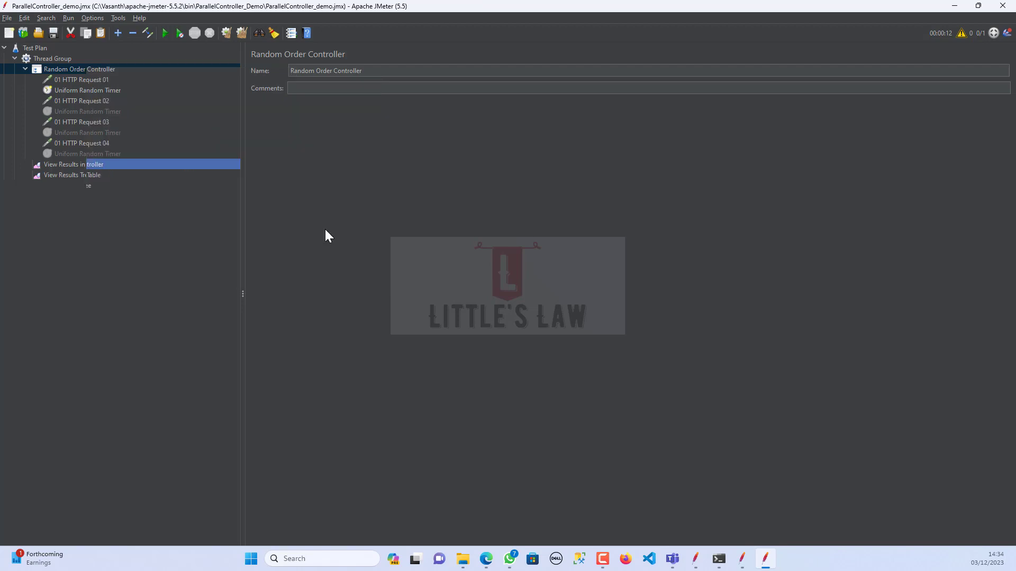
{"action": "left_click", "coordinate": [74, 71]}
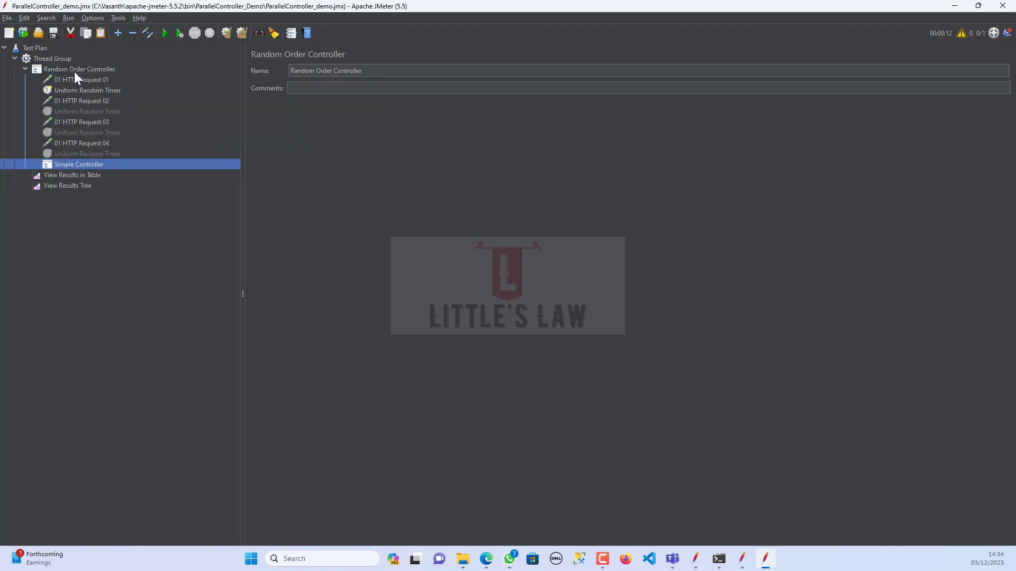
{"action": "right_click", "coordinate": [77, 71]}
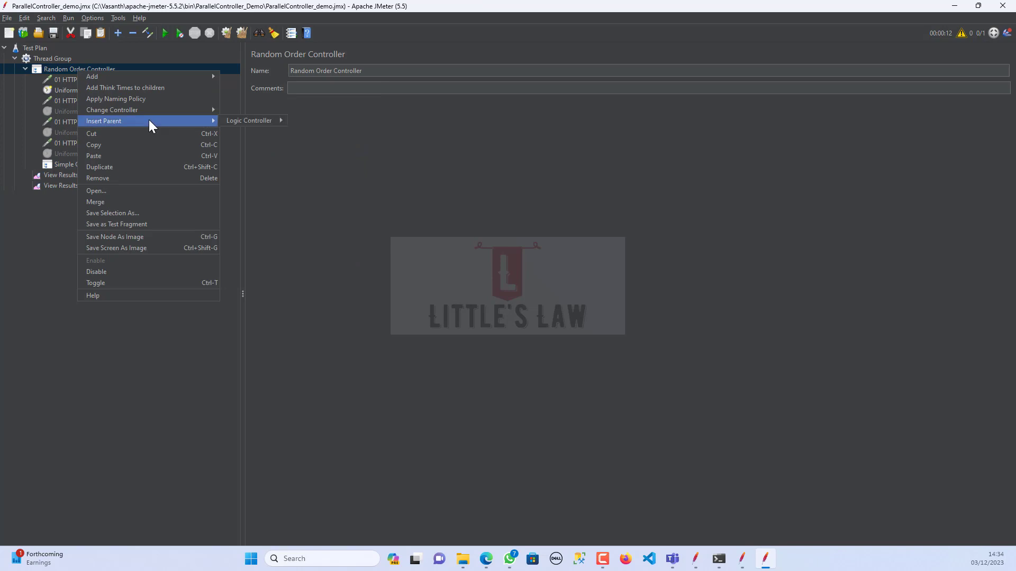
{"action": "mouse_move", "coordinate": [138, 79]}
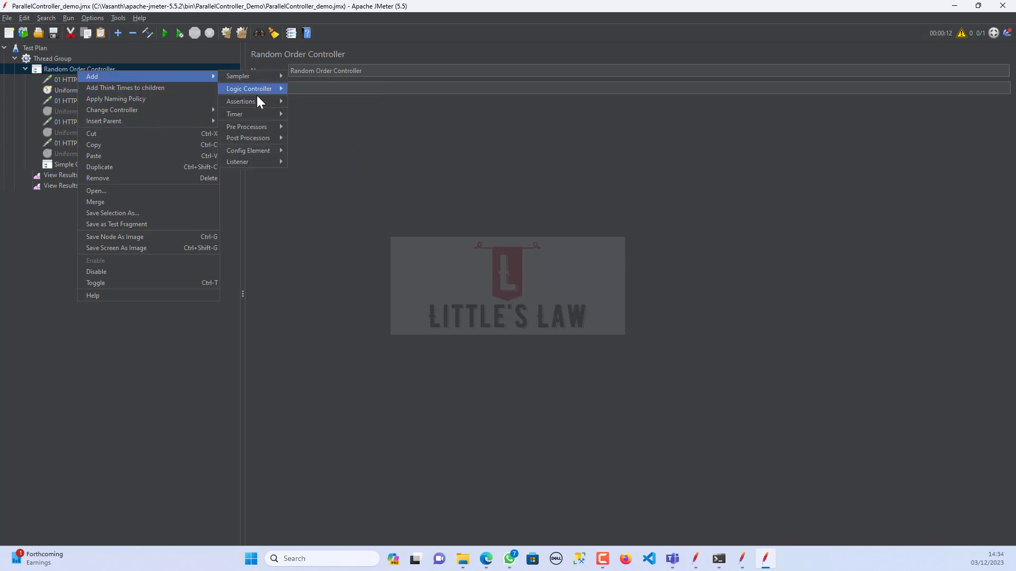
{"action": "mouse_move", "coordinate": [256, 90]}
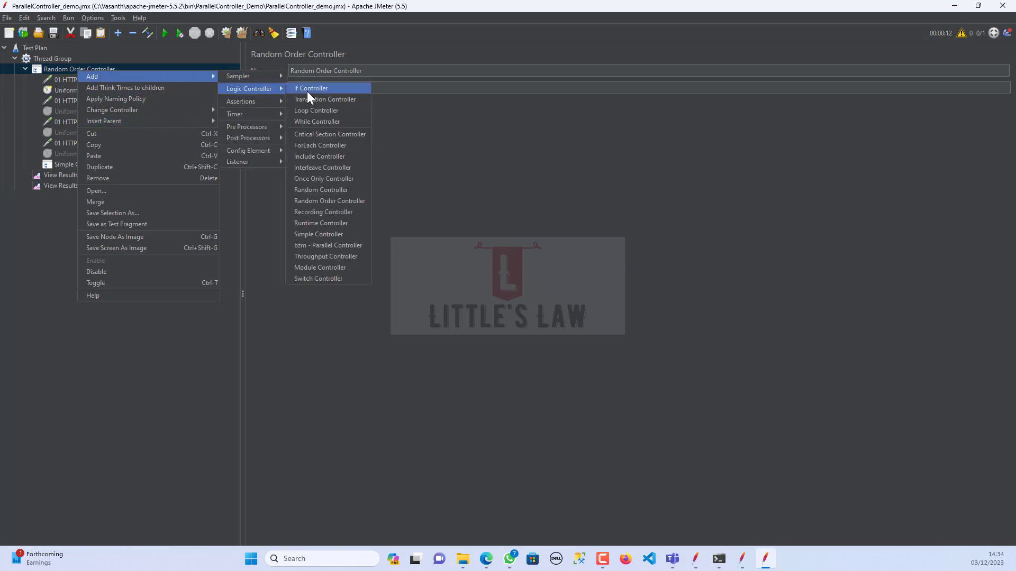
{"action": "left_click", "coordinate": [316, 233]}
Step: Rename the two new Simple Controllers as Simple Controller 01 and Simple Controller 02
{"action": "left_click", "coordinate": [67, 164]}
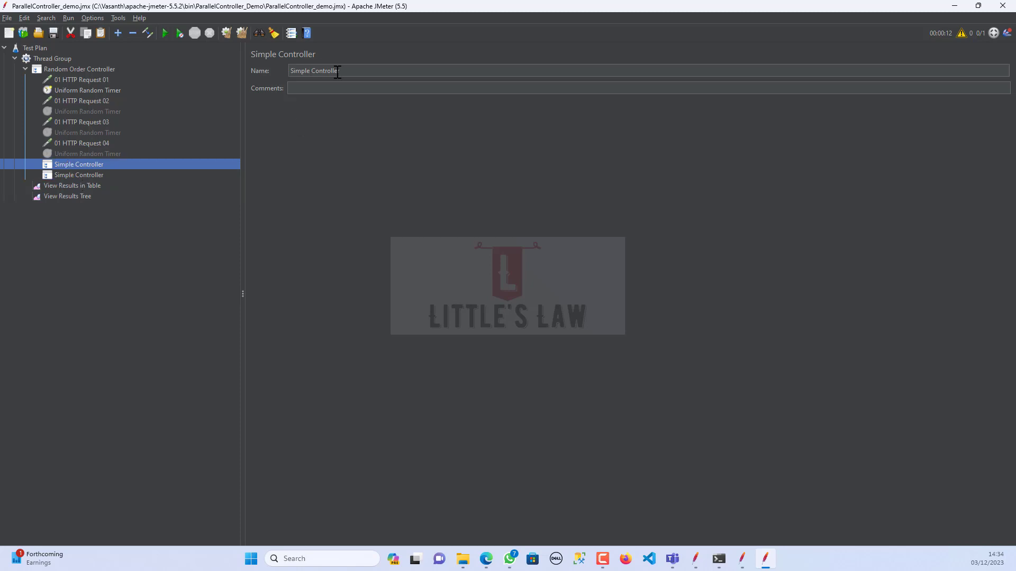
{"action": "left_click", "coordinate": [342, 70]}
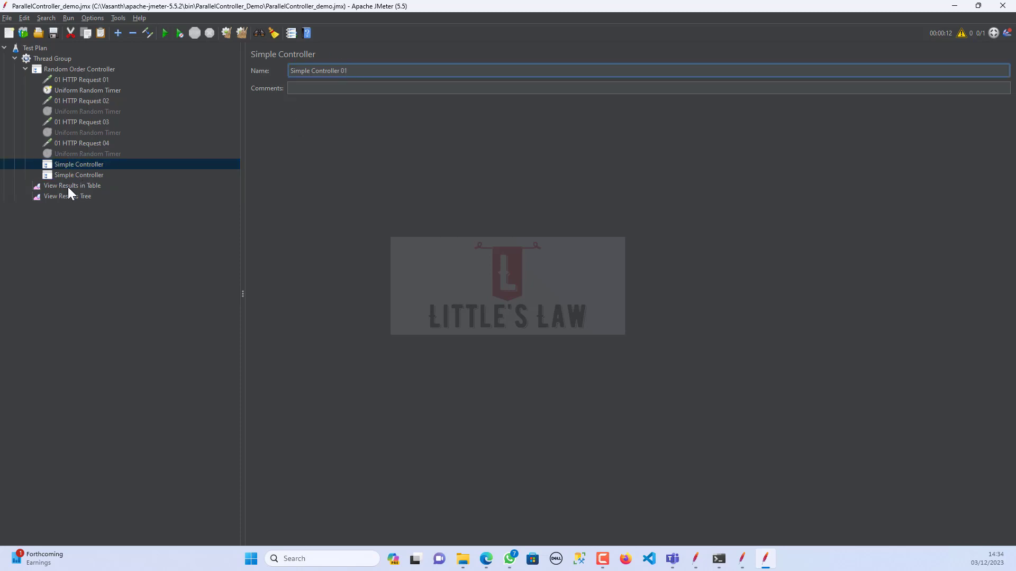
{"action": "left_click", "coordinate": [81, 176]}
{"action": "left_click", "coordinate": [380, 70]}
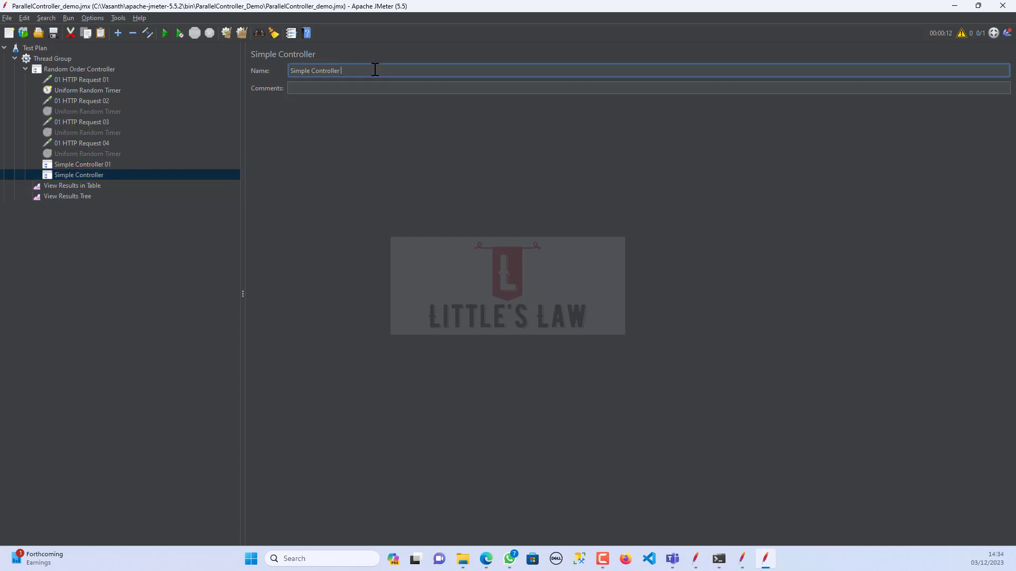
{"action": "type", "text": "02"}
Step: Move the four HTTP requests and their timers into Simple Controller 01, and place a copy of them in Simple Controller 02
{"action": "left_click", "coordinate": [74, 81]}
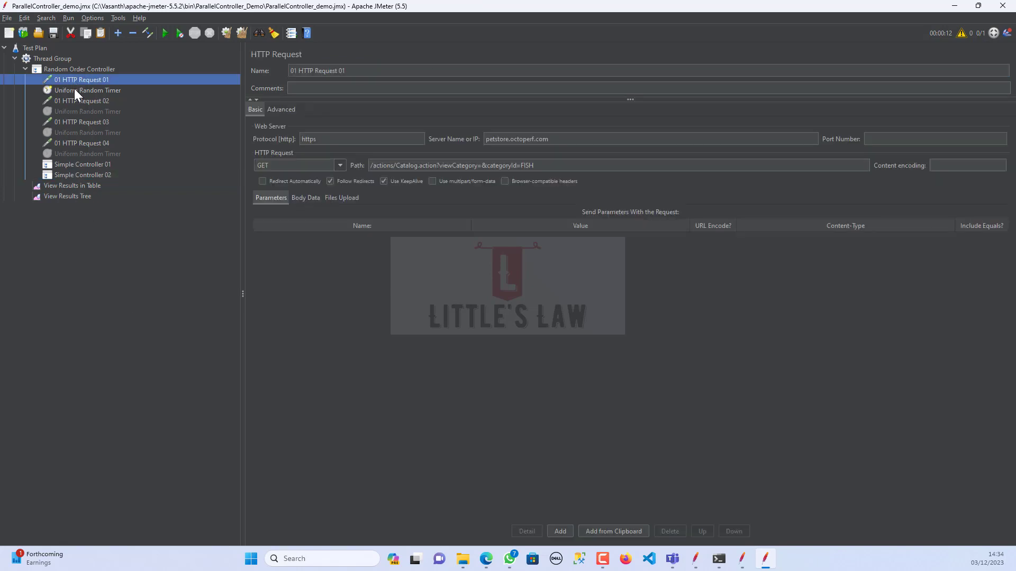
{"action": "left_click", "coordinate": [78, 153], "text": "shift"}
{"action": "key", "text": "Delete"}
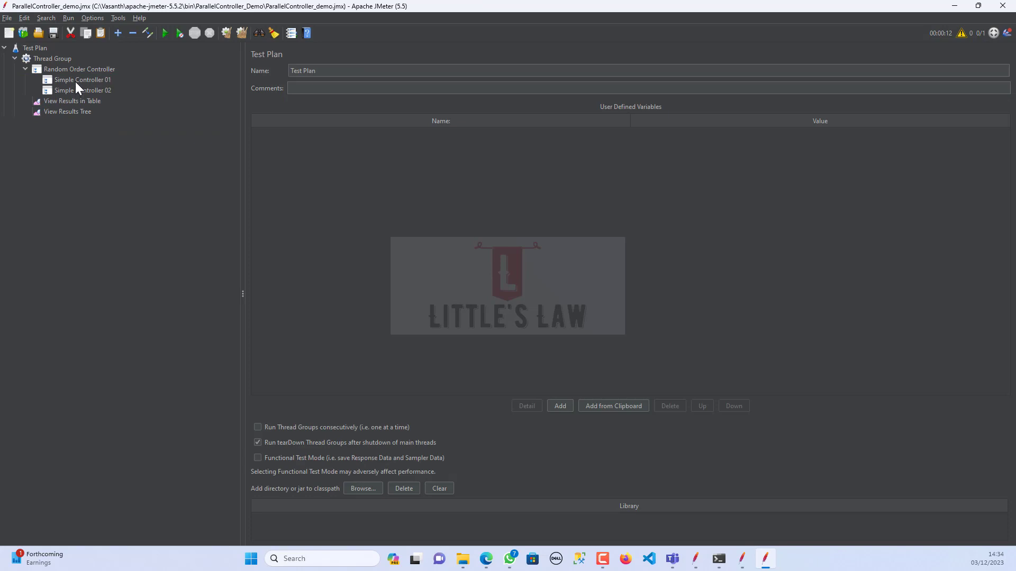
{"action": "left_click", "coordinate": [75, 81]}
{"action": "left_click", "coordinate": [74, 93]}
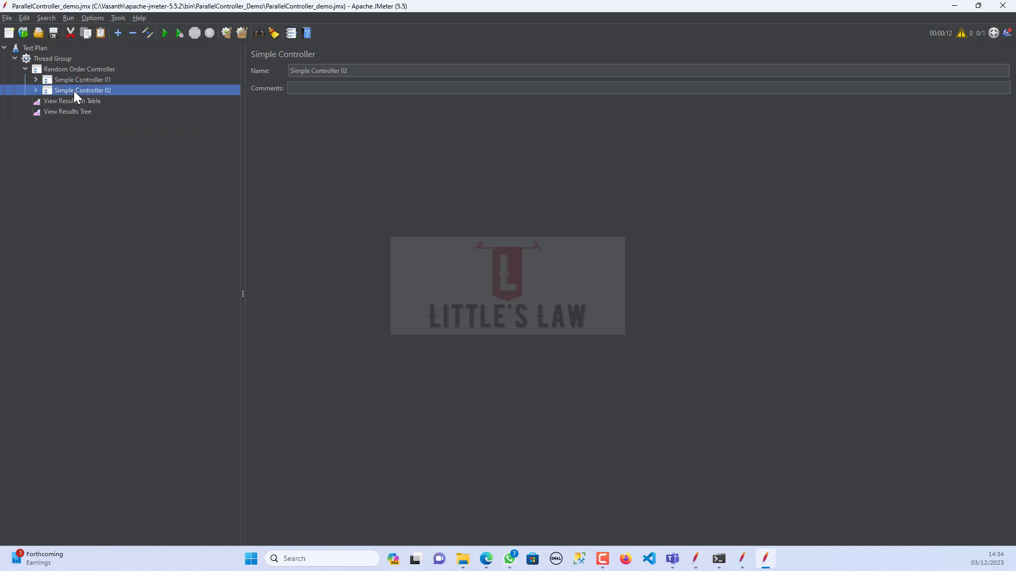
Step: Rename the first two requests in Simple Controller 02 as 02 HTTP Request 01 and 02 HTTP Request 02
{"action": "left_click", "coordinate": [35, 90]}
{"action": "left_click", "coordinate": [106, 100]}
{"action": "left_click", "coordinate": [356, 72]}
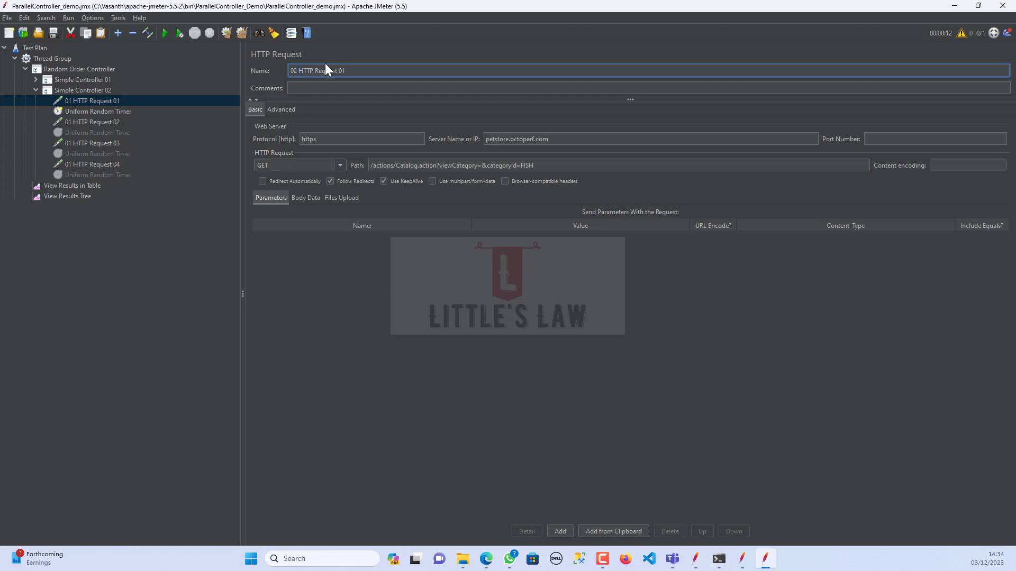
{"action": "left_click", "coordinate": [103, 121]}
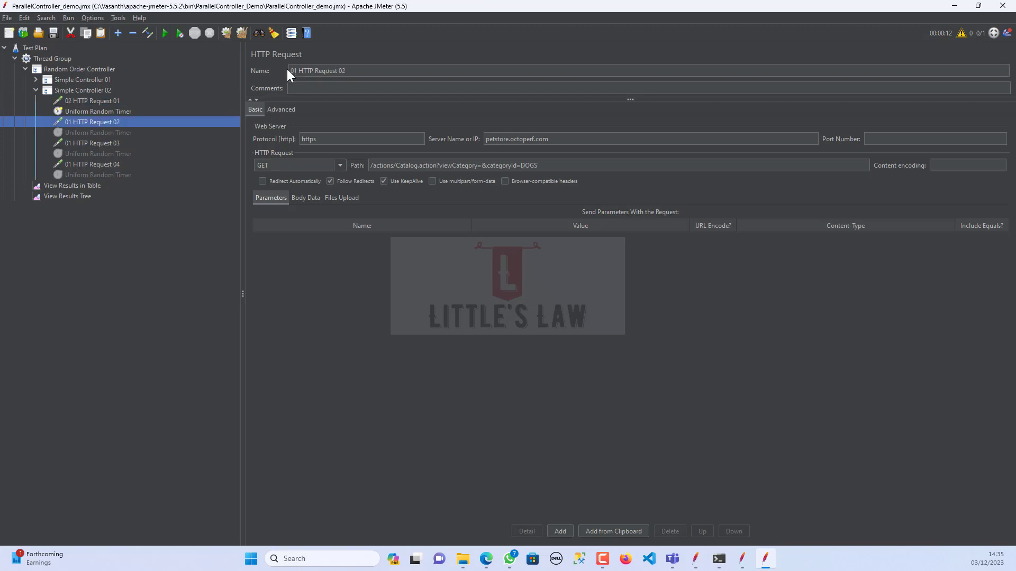
{"action": "left_click", "coordinate": [298, 70]}
{"action": "key", "text": "BackSpace"}
{"action": "type", "text": "2"}
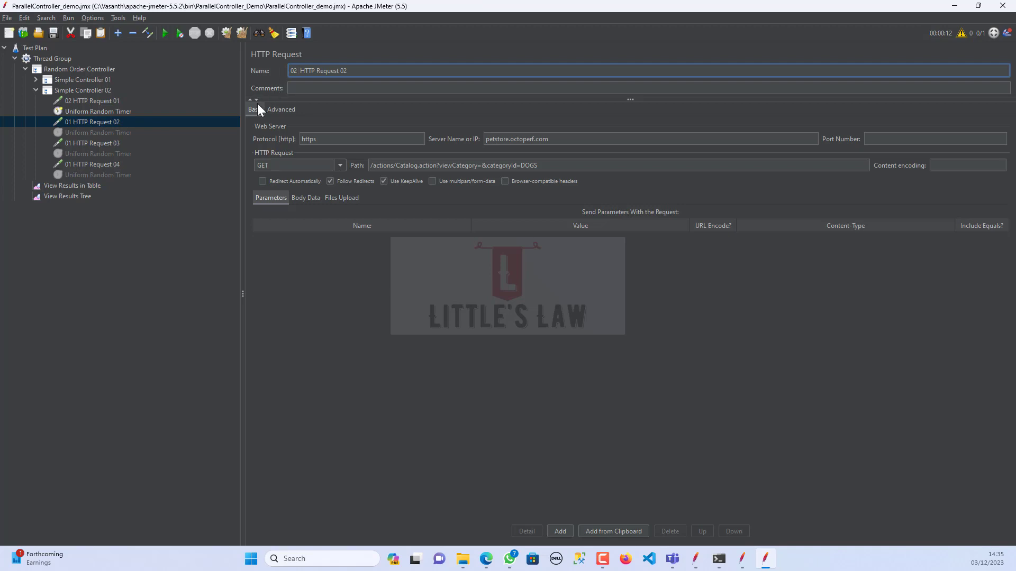
{"action": "key", "text": "BackSpace"}
Step: Rename the last two requests in Simple Controller 02 as 02 HTTP Request 03 and 02 HTTP Request 04
{"action": "left_click", "coordinate": [113, 141]}
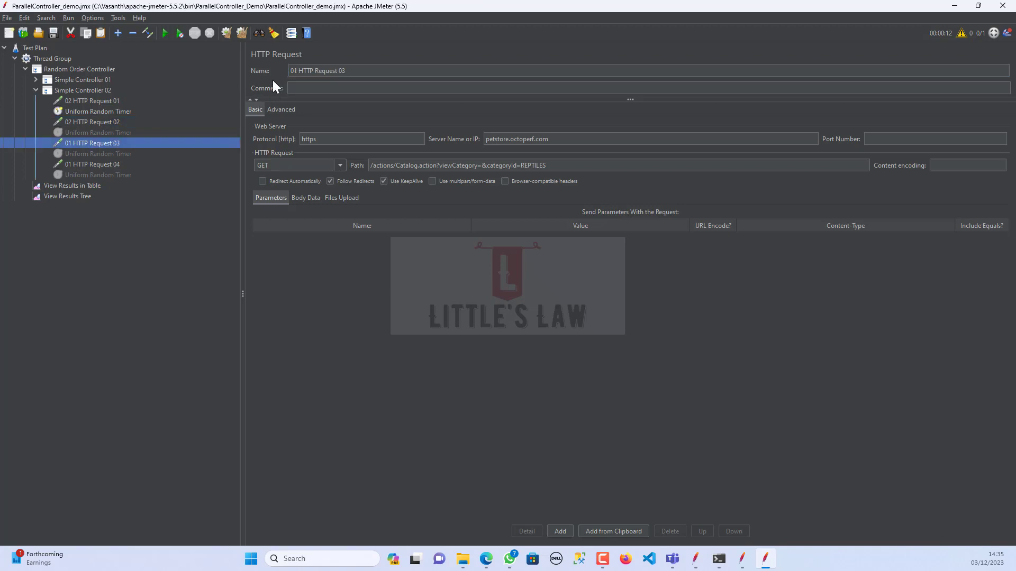
{"action": "left_click", "coordinate": [296, 70]}
{"action": "key", "text": "BackSpace"}
{"action": "type", "text": "2"}
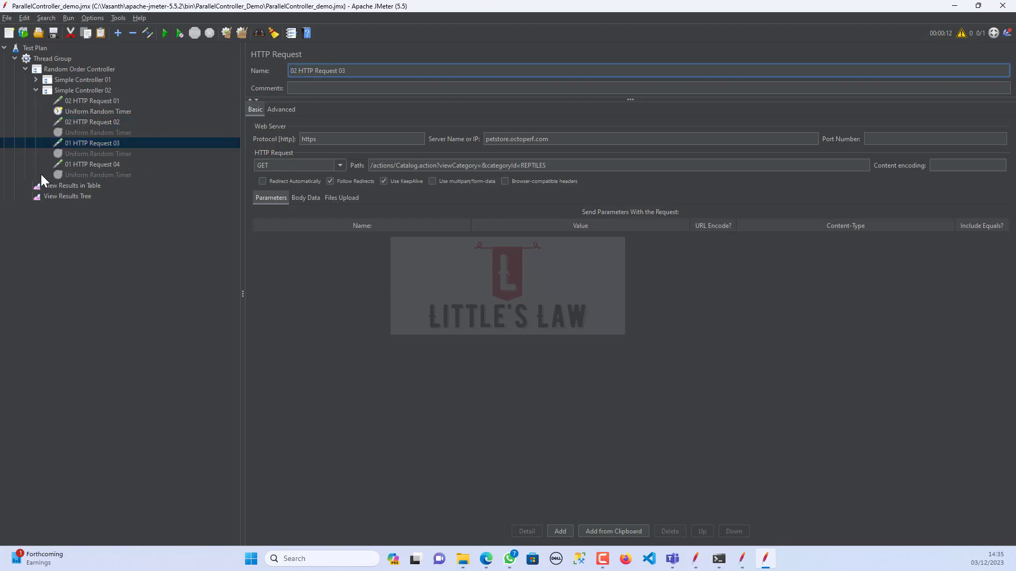
{"action": "left_click", "coordinate": [82, 163]}
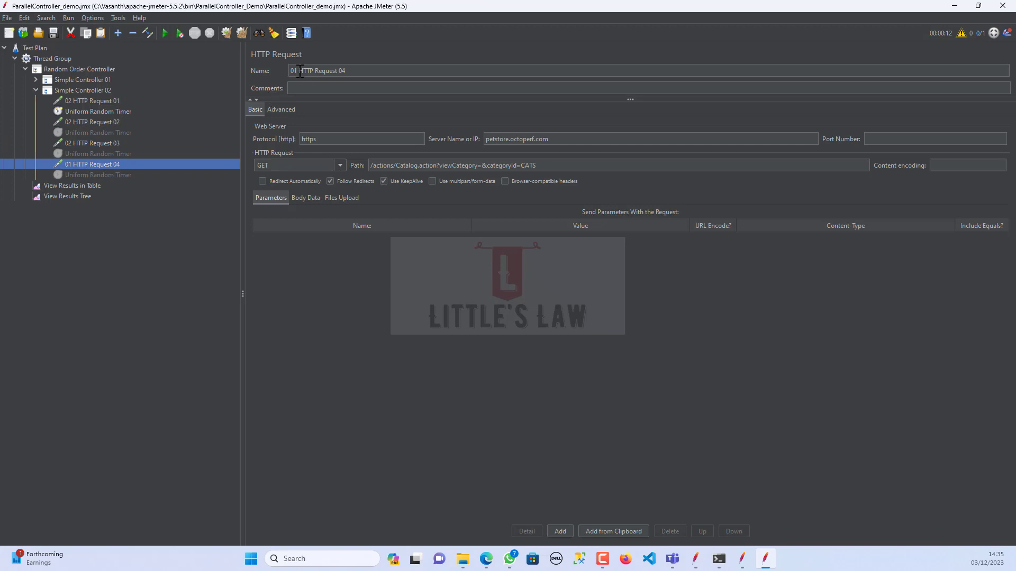
{"action": "left_click", "coordinate": [292, 71]}
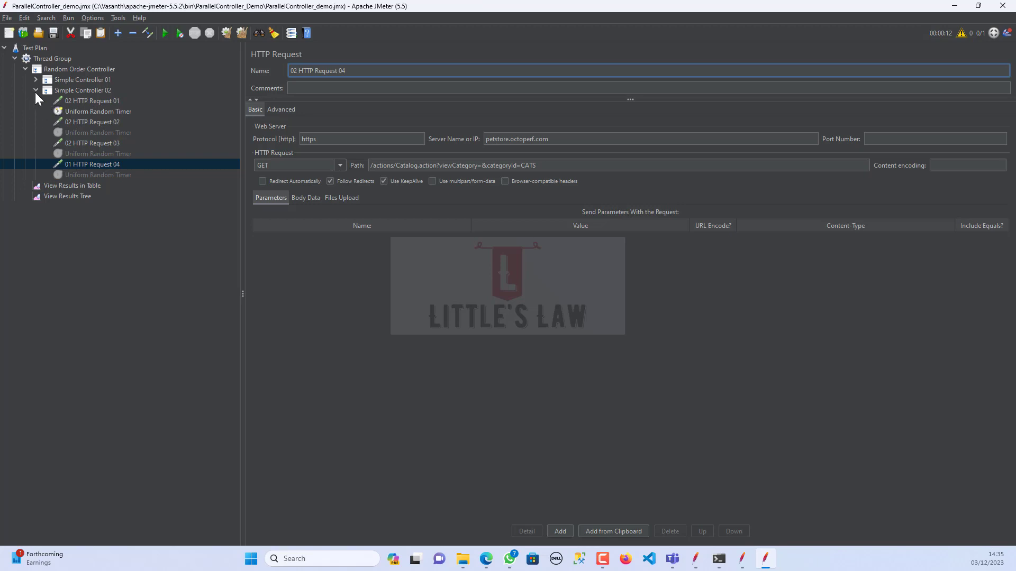
Step: Change the Random Order Controller into a bzm - Parallel Controller and show its two child controllers
{"action": "left_click", "coordinate": [68, 72]}
{"action": "right_click", "coordinate": [76, 74]}
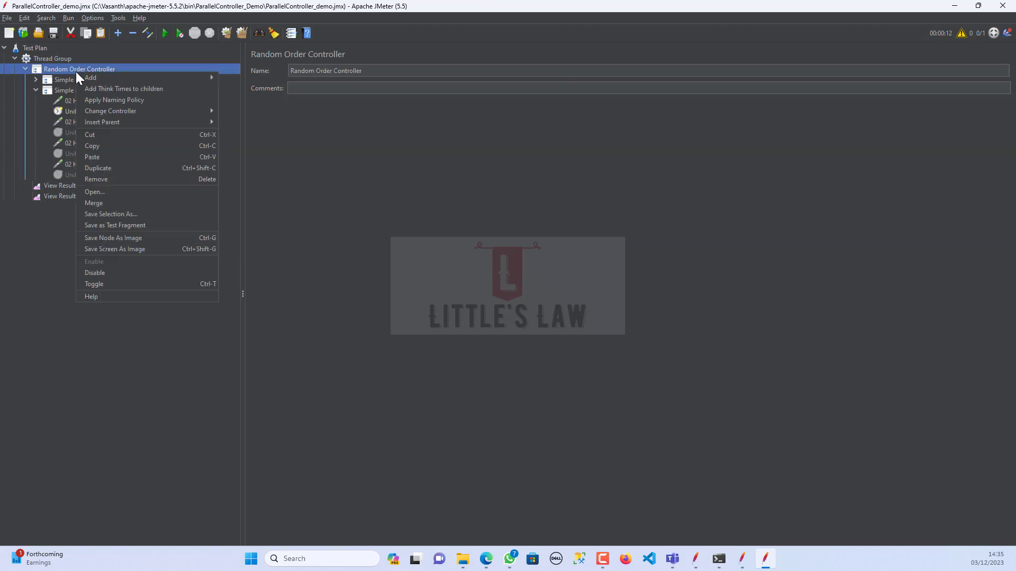
{"action": "mouse_move", "coordinate": [126, 119]}
{"action": "mouse_move", "coordinate": [196, 111]}
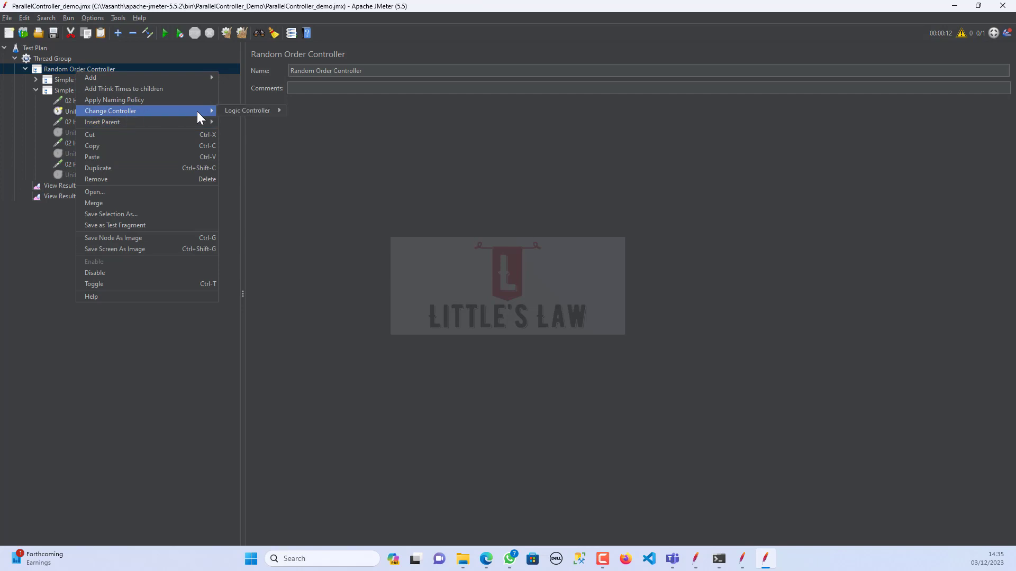
{"action": "mouse_move", "coordinate": [257, 110]}
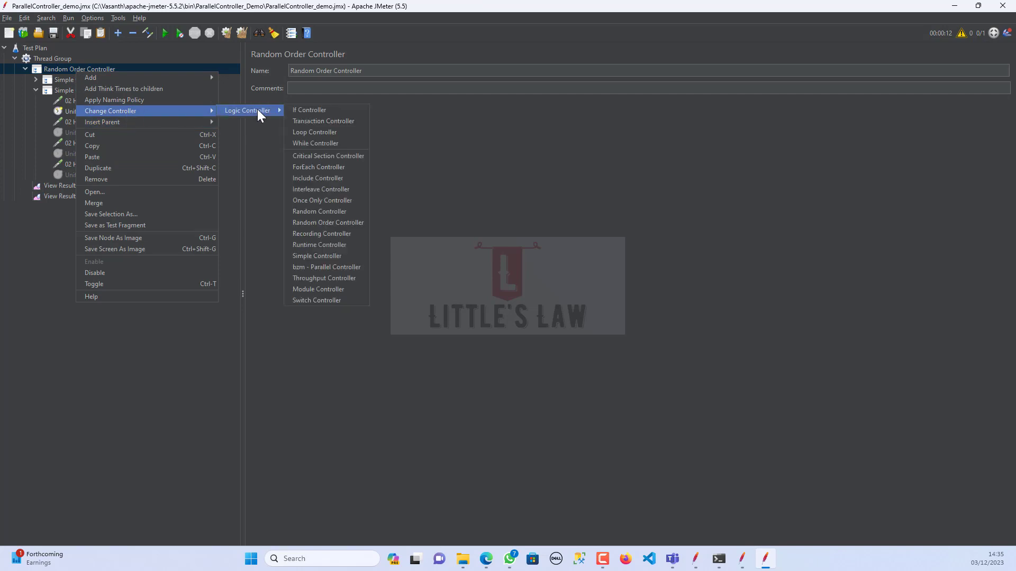
{"action": "left_click", "coordinate": [332, 268]}
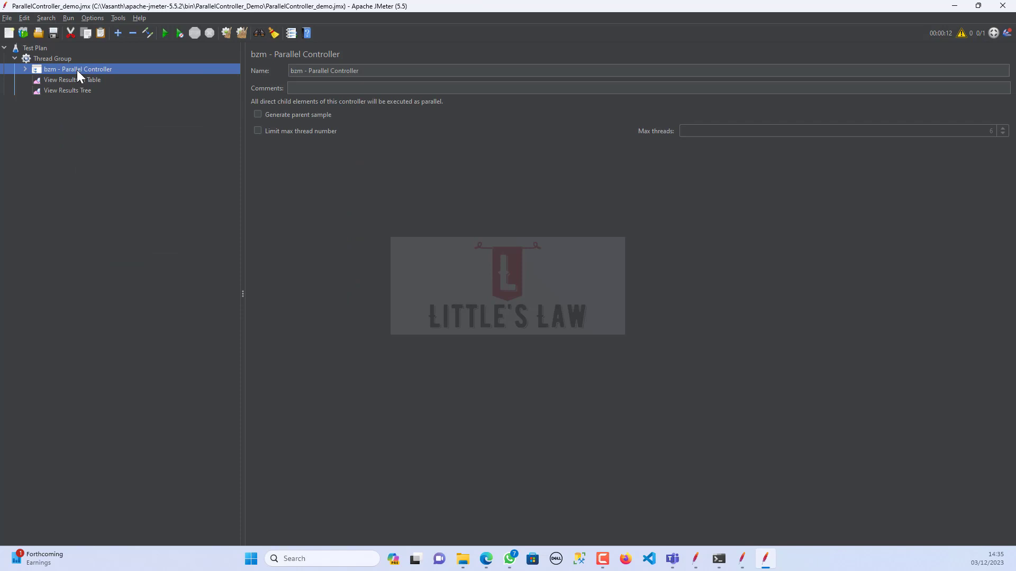
{"action": "left_click", "coordinate": [25, 70]}
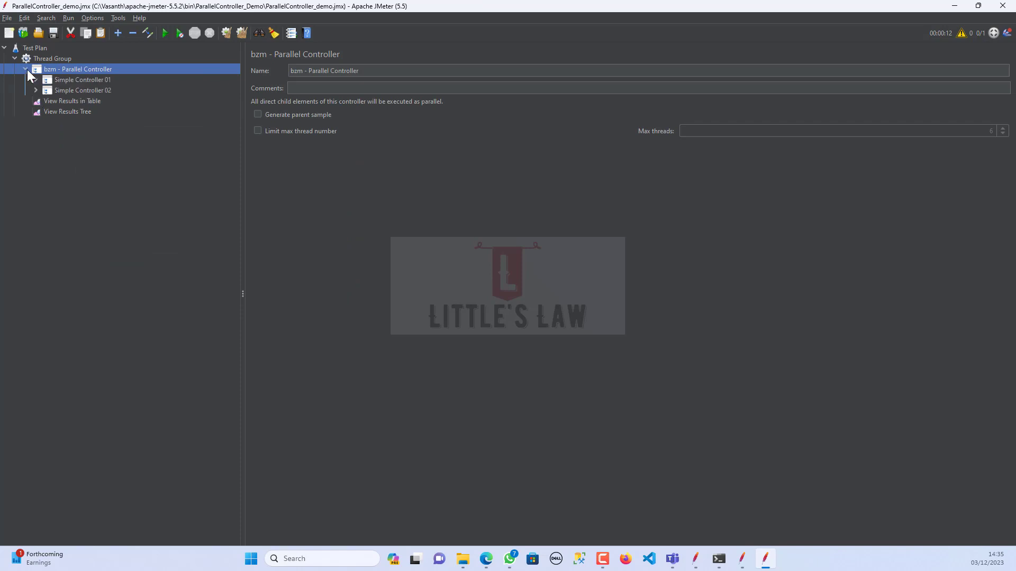
Step: Run the test plan with both Simple Controllers under the Parallel Controller, with View Results Tree open
{"action": "left_click", "coordinate": [87, 84]}
{"action": "left_click", "coordinate": [87, 89]}
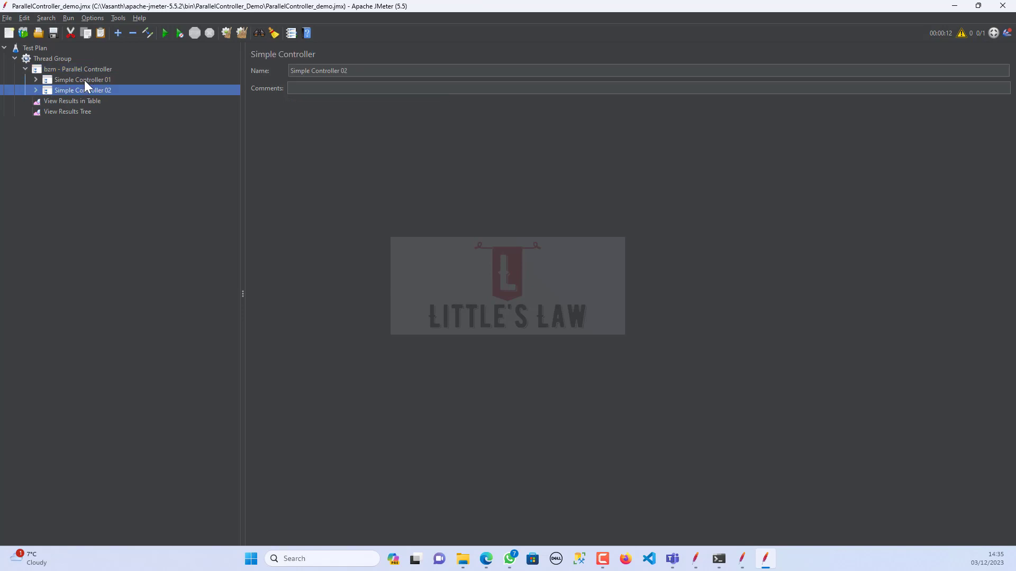
{"action": "left_click", "coordinate": [58, 58]}
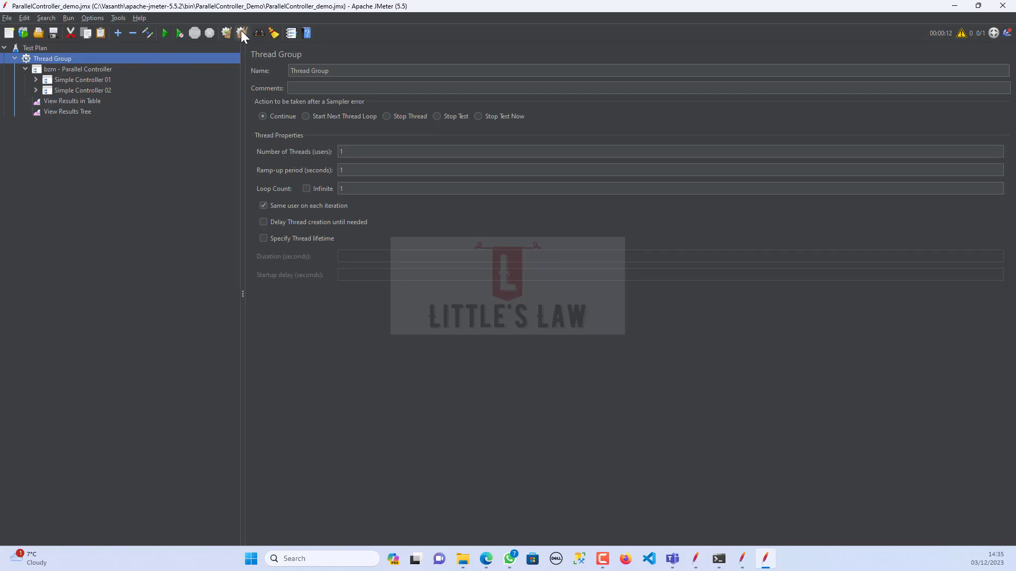
{"action": "left_click", "coordinate": [68, 112]}
{"action": "left_click", "coordinate": [166, 33]}
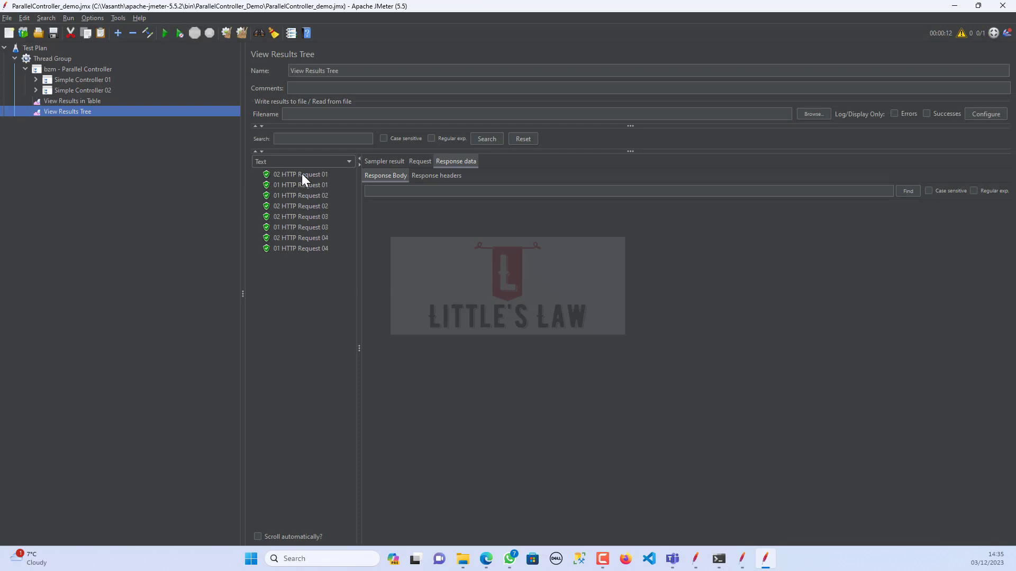
Step: Inspect the sampler results in View Results Tree one by one in their execution order
{"action": "left_click", "coordinate": [309, 184]}
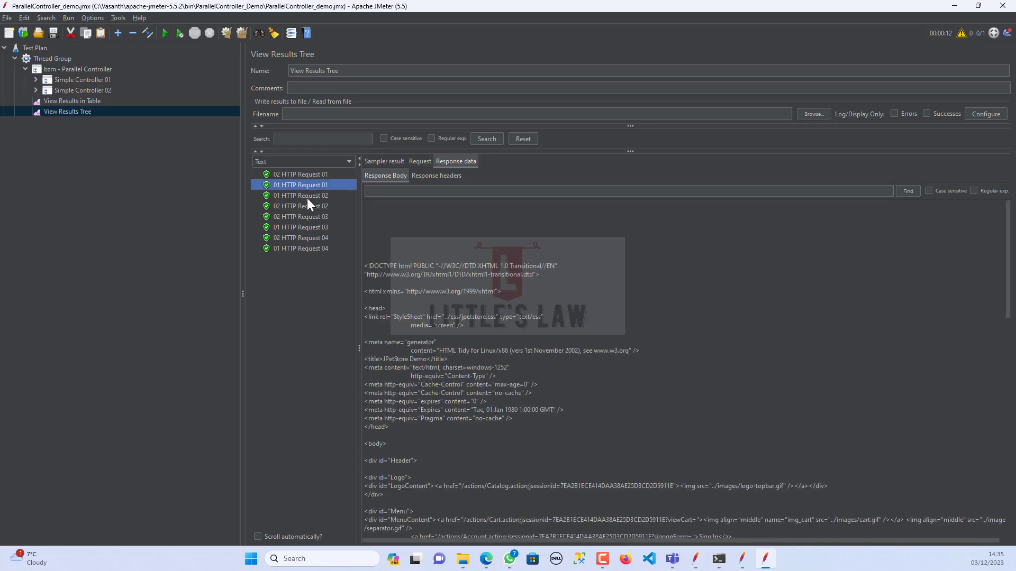
{"action": "left_click", "coordinate": [307, 198]}
{"action": "left_click", "coordinate": [306, 207]}
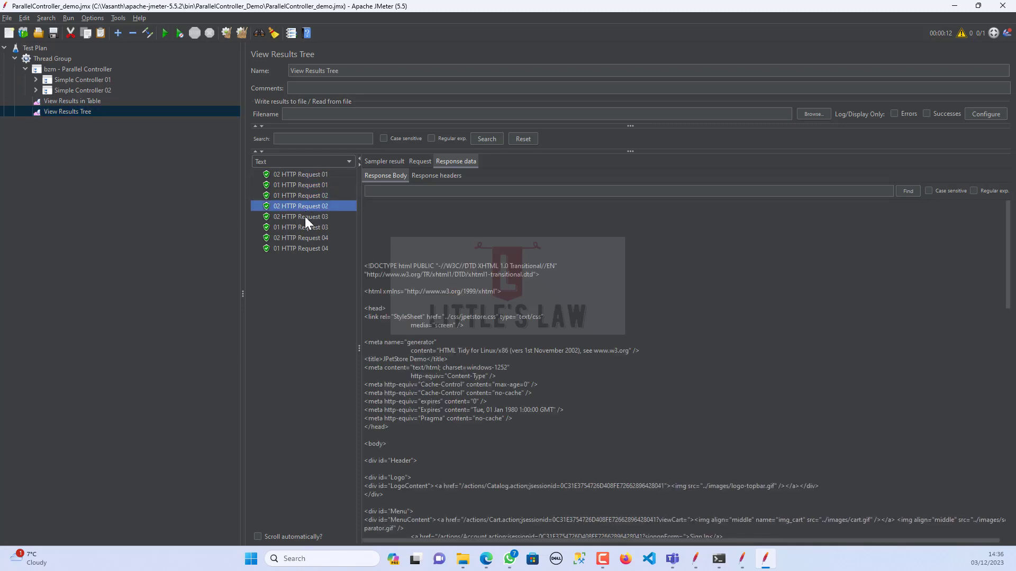
{"action": "left_click", "coordinate": [305, 217]}
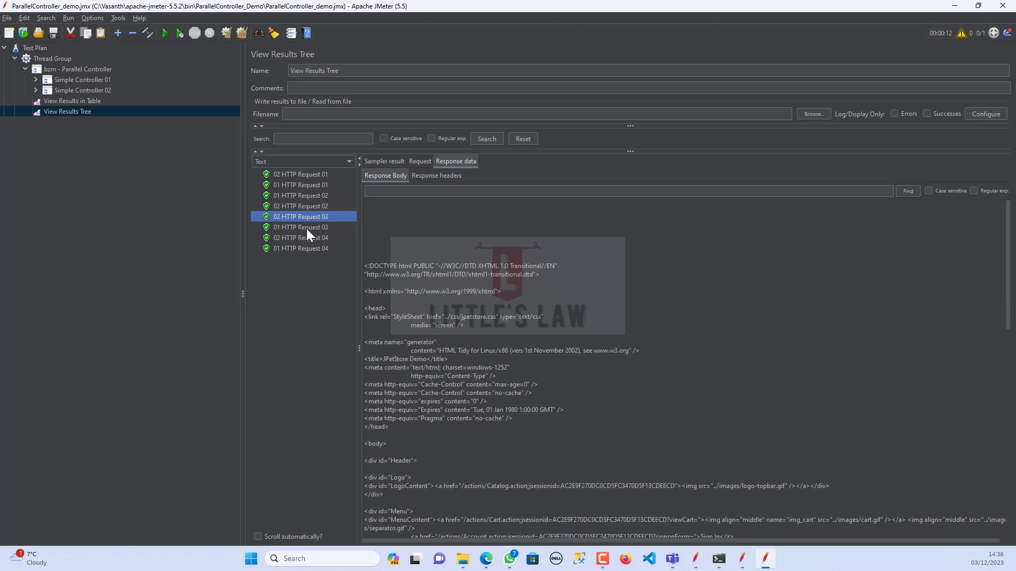
{"action": "left_click", "coordinate": [306, 228]}
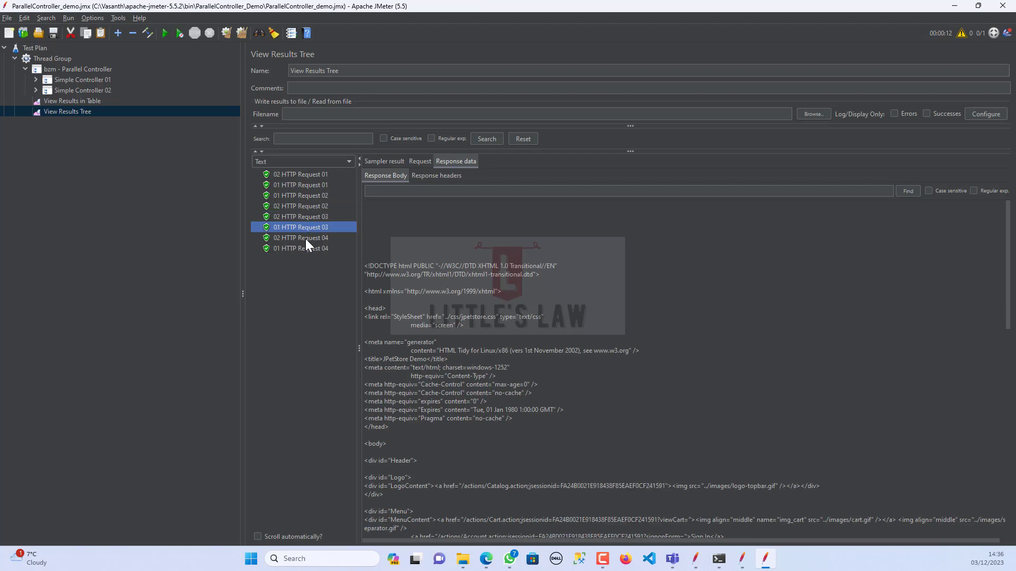
{"action": "left_click", "coordinate": [305, 239]}
{"action": "left_click", "coordinate": [300, 249]}
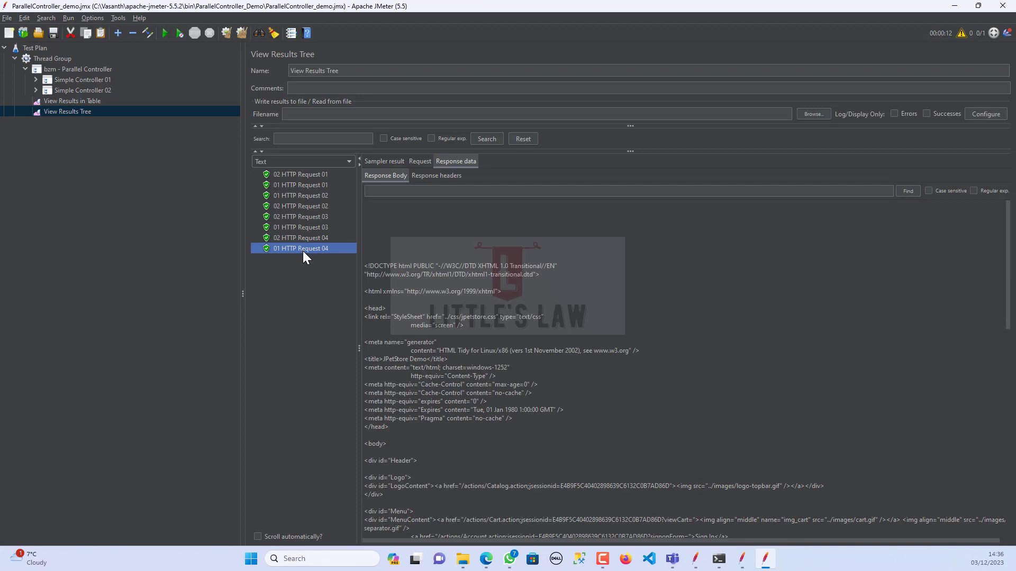
Step: Compare the execution order of the 01 and 02 requests against Simple Controller 01 and Simple Controller 02 under the Parallel Controller
{"action": "left_click", "coordinate": [300, 185]}
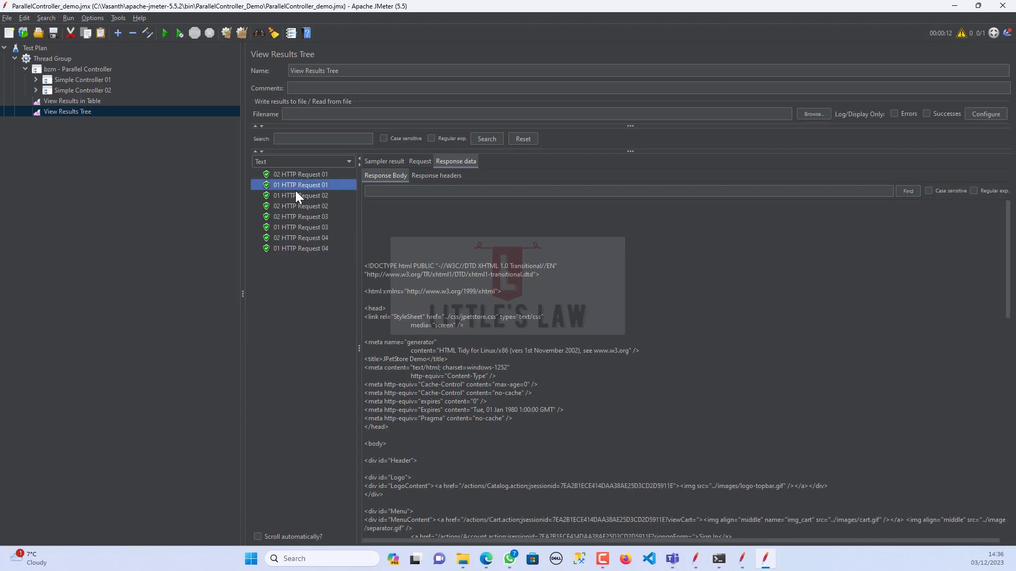
{"action": "left_click", "coordinate": [312, 207]}
{"action": "left_click", "coordinate": [315, 228]}
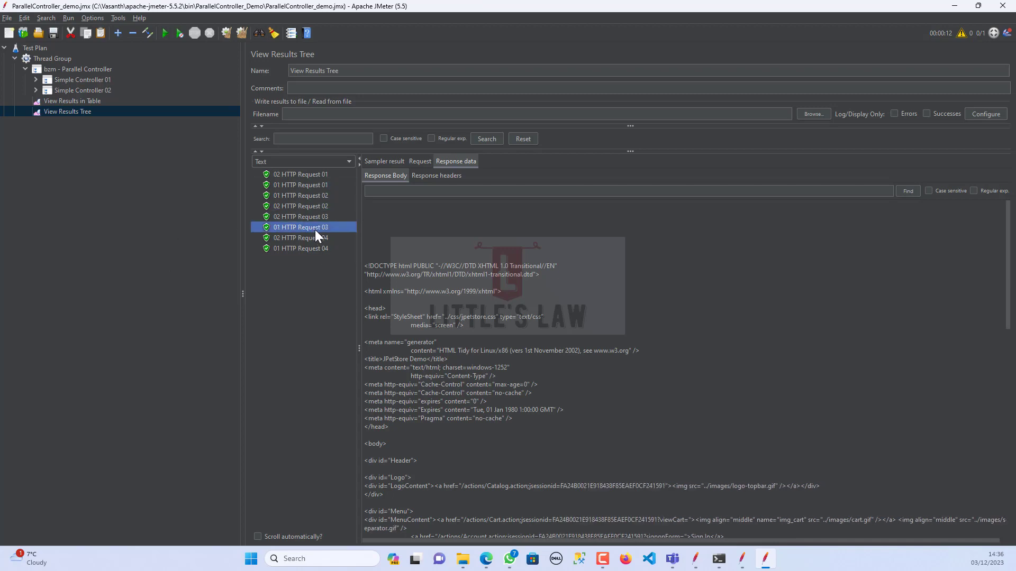
{"action": "left_click", "coordinate": [306, 174]}
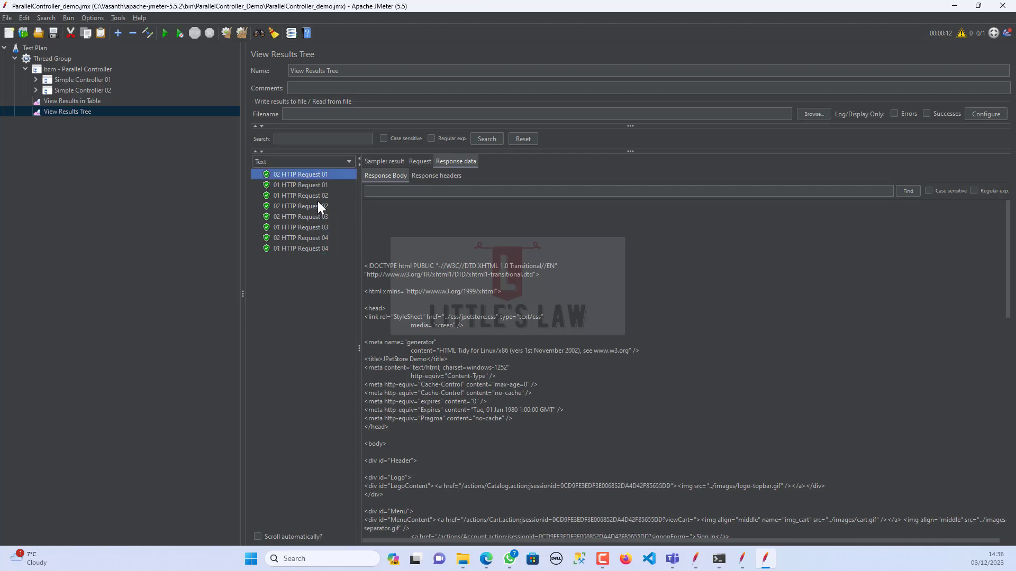
{"action": "left_click", "coordinate": [309, 208]}
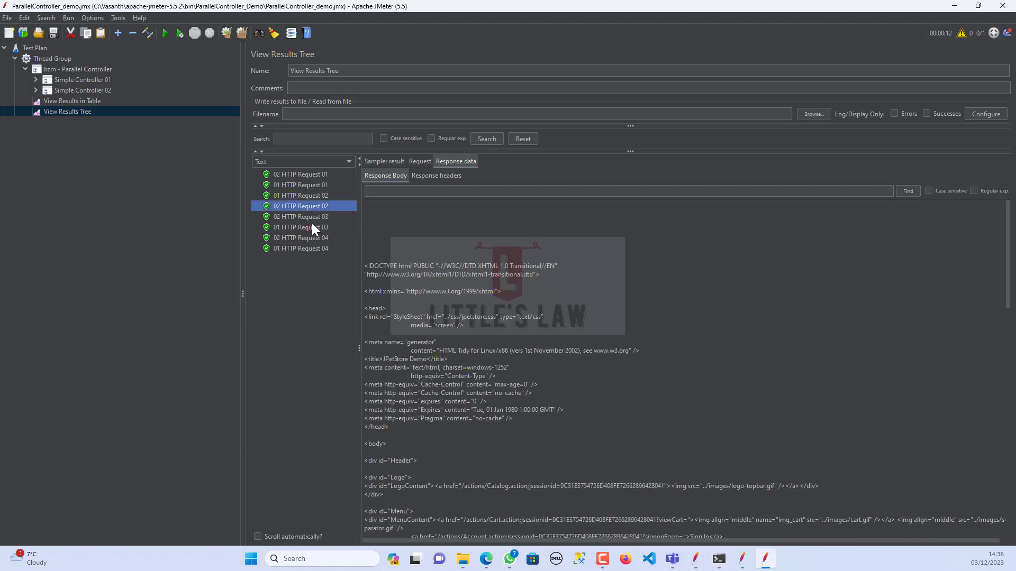
{"action": "left_click", "coordinate": [309, 217]}
{"action": "left_click", "coordinate": [306, 240]}
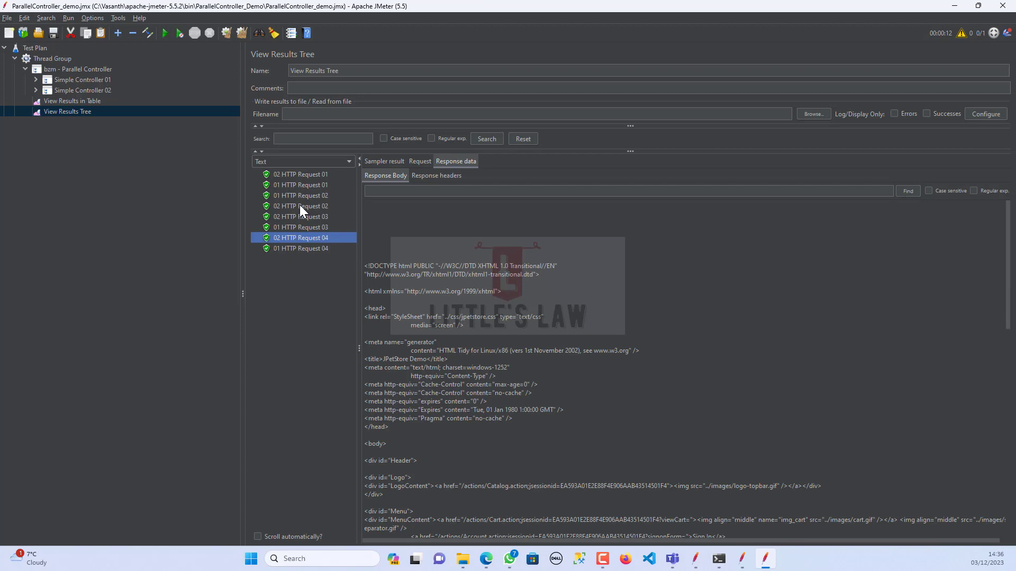
{"action": "left_click", "coordinate": [83, 71]}
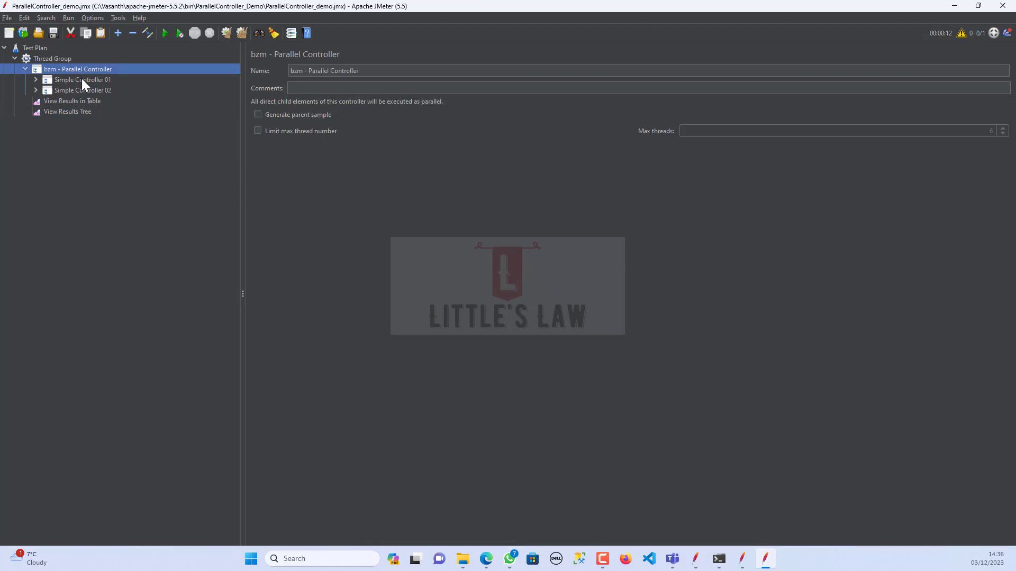
{"action": "left_click", "coordinate": [82, 78]}
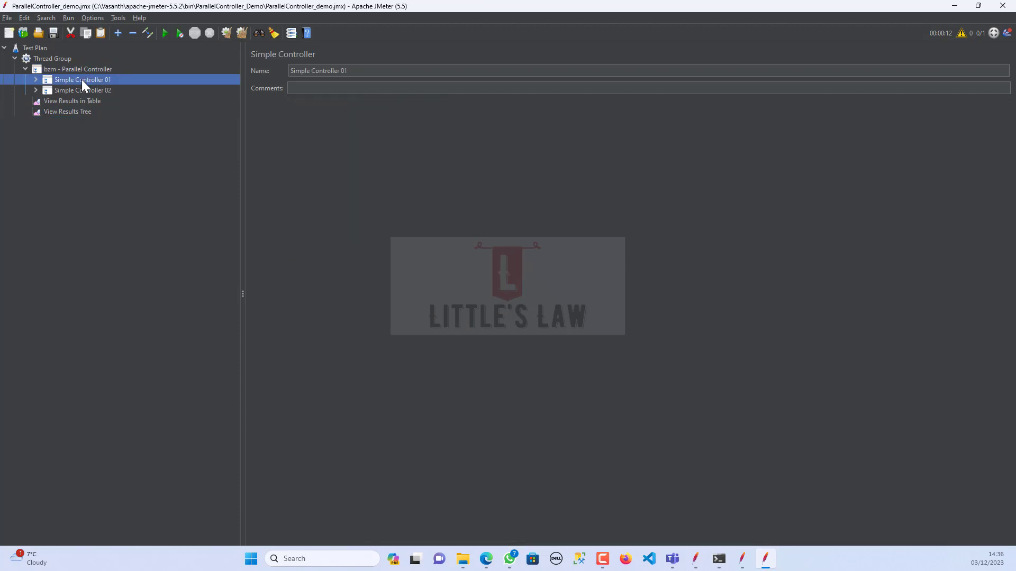
{"action": "left_click", "coordinate": [81, 90]}
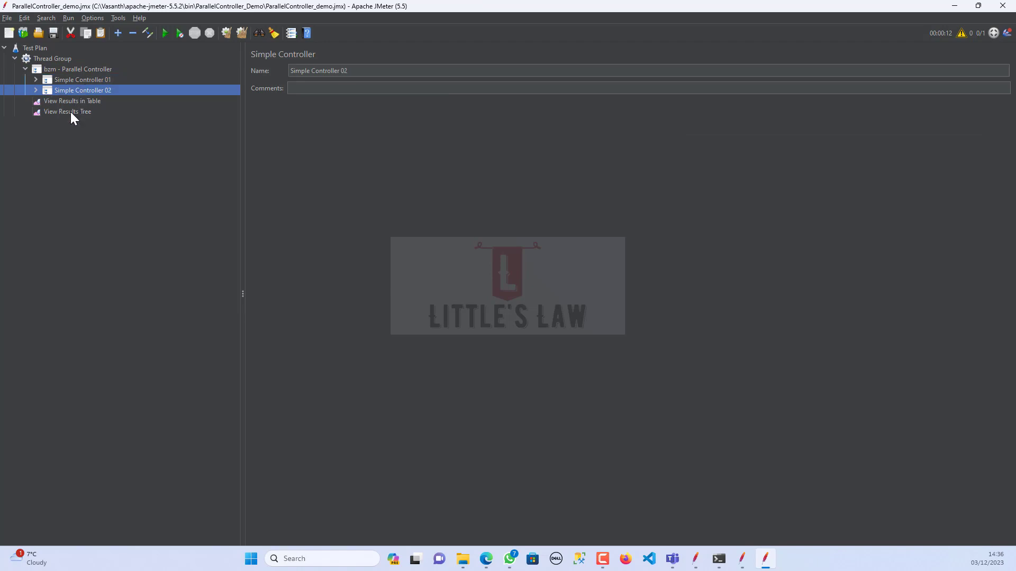
{"action": "left_click", "coordinate": [71, 112]}
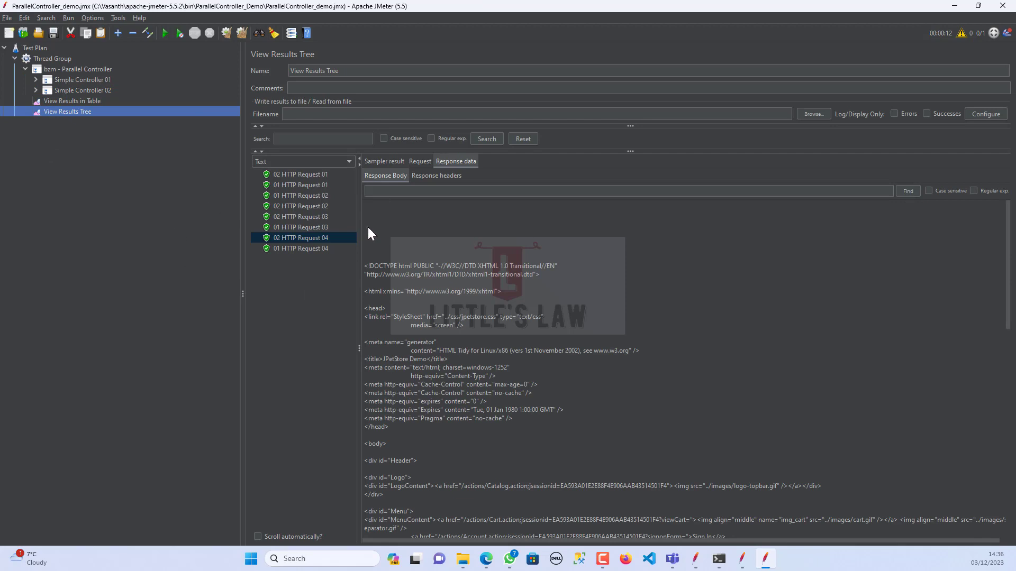
Step: Copy Simple Controller 02 and remove the duplicate of it nested inside itself
{"action": "left_click", "coordinate": [81, 89]}
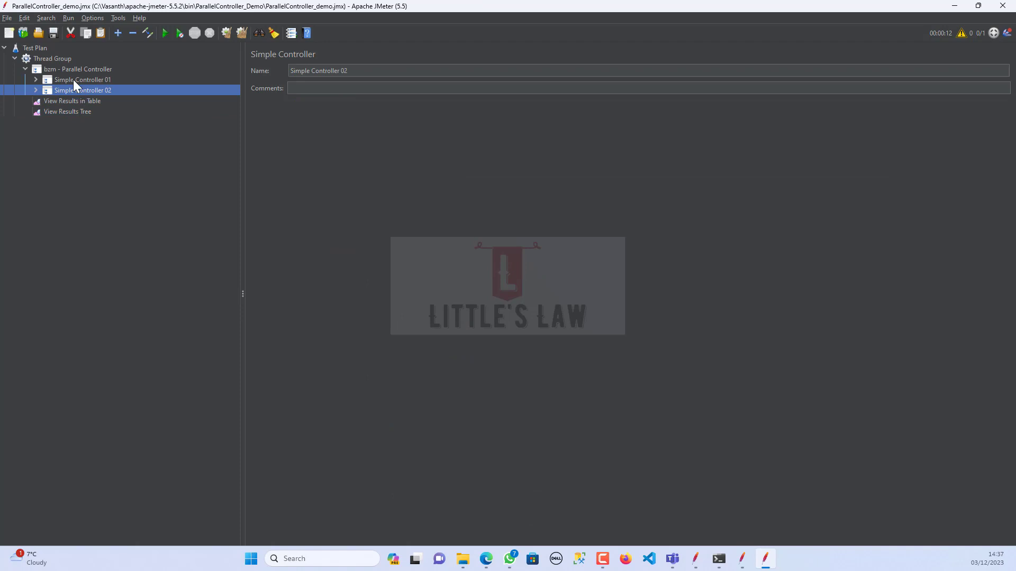
{"action": "left_click", "coordinate": [36, 90]}
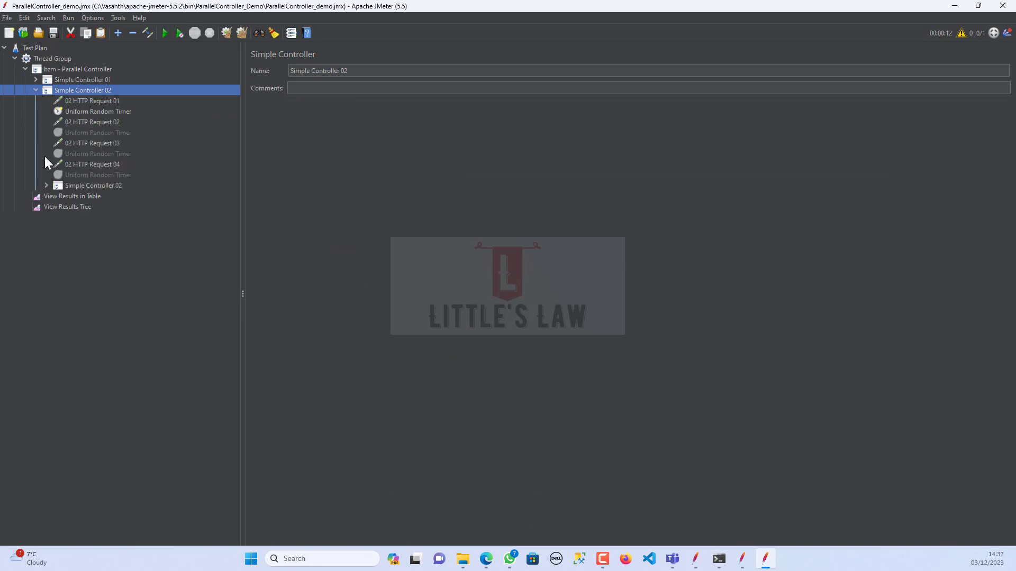
{"action": "right_click", "coordinate": [81, 185]}
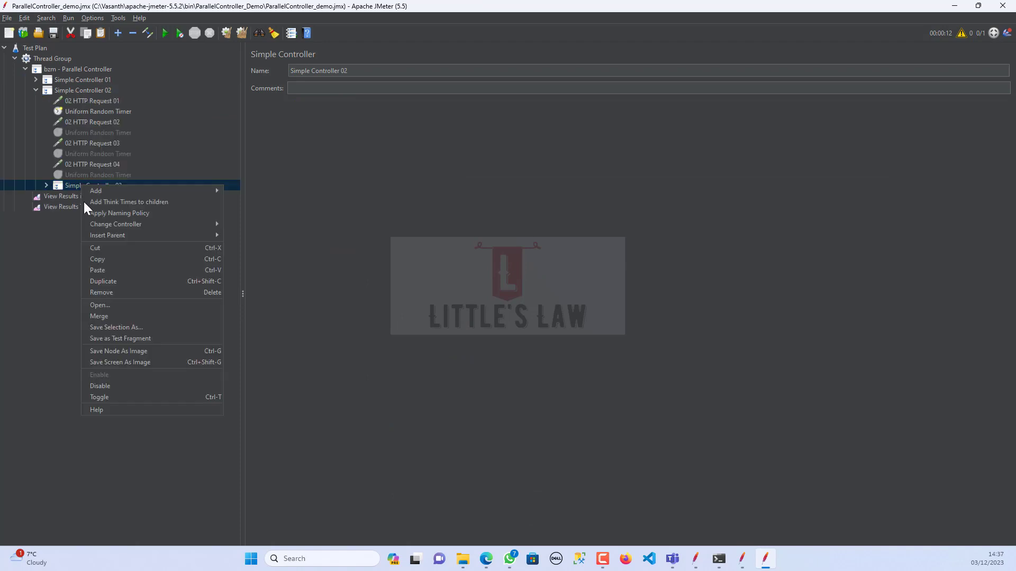
{"action": "left_click", "coordinate": [100, 292]}
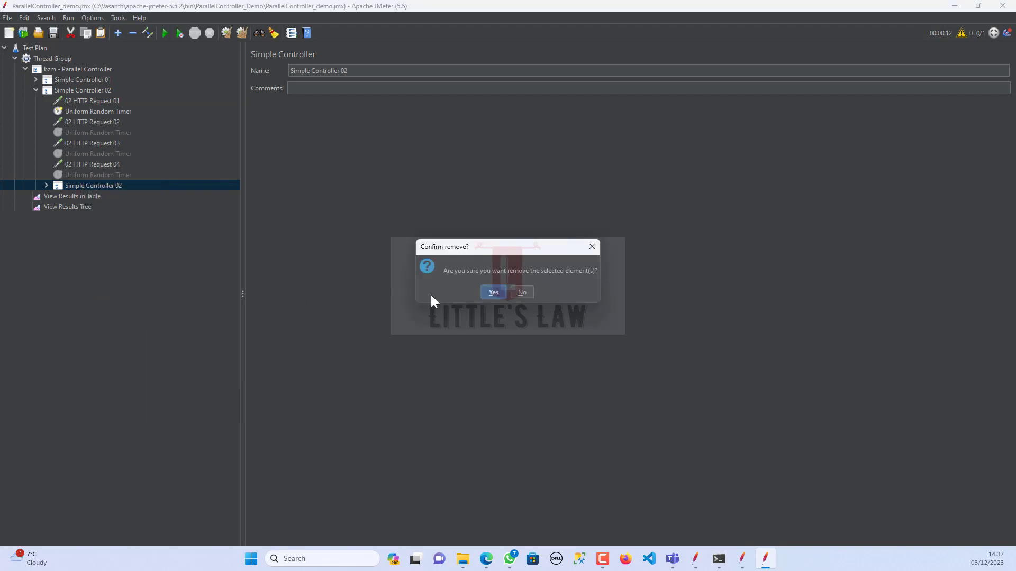
{"action": "left_click", "coordinate": [493, 293]}
Step: Paste three copies of Simple Controller 02 directly under the bzm - Parallel Controller
{"action": "left_click", "coordinate": [67, 70]}
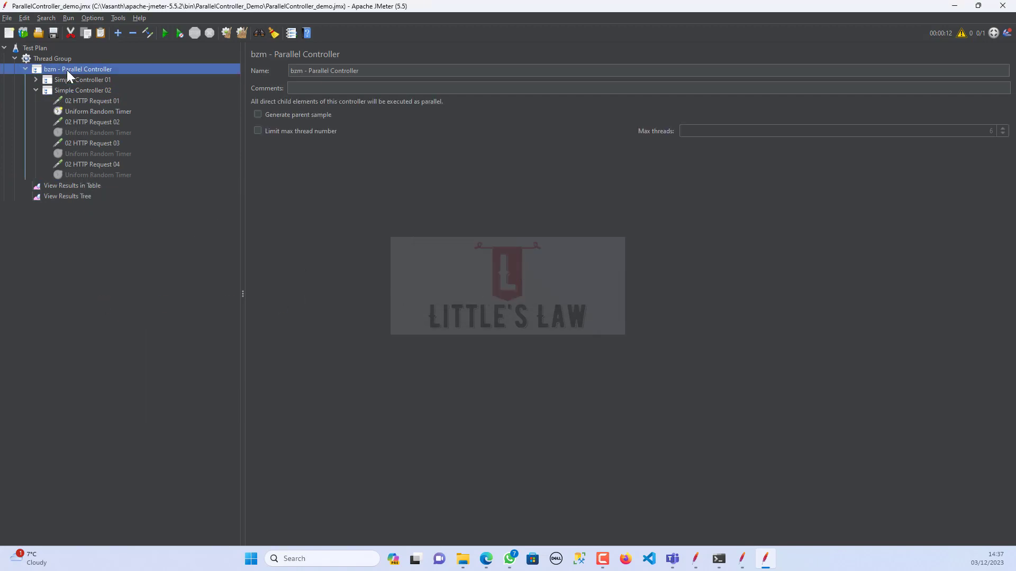
{"action": "key", "text": "ctrl+v"}
{"action": "key", "text": "ctrl+v"}
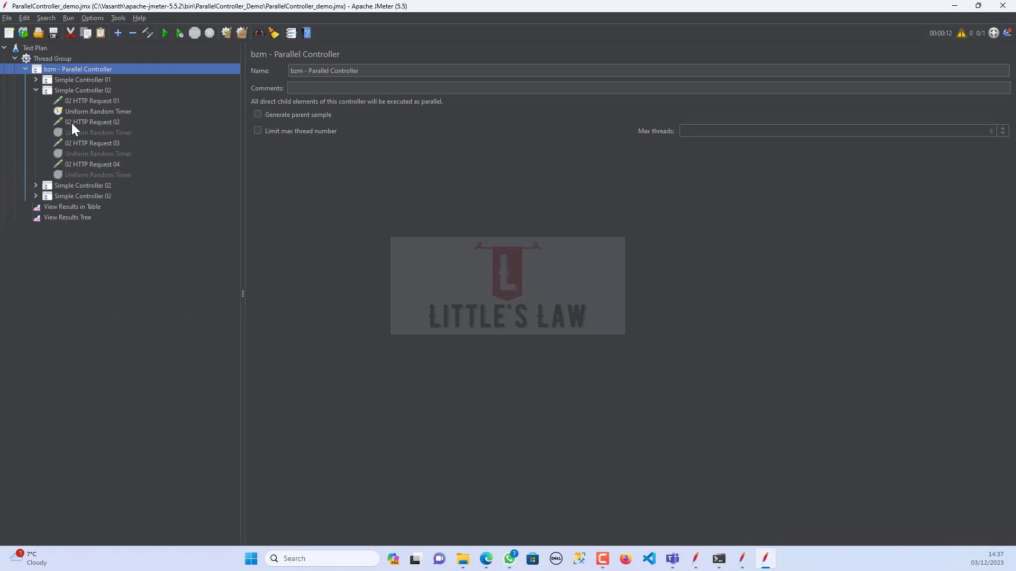
{"action": "key", "text": "ctrl+v"}
Step: Rename the three pasted controllers as Simple Controller 03, Simple Controller 04 and Simple Controller 05
{"action": "left_click", "coordinate": [71, 186]}
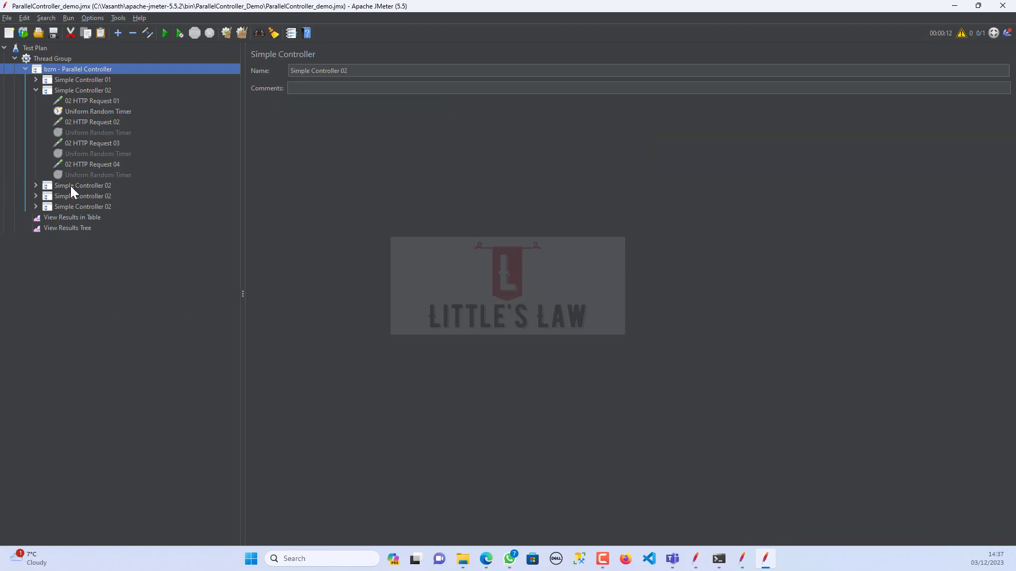
{"action": "left_click", "coordinate": [353, 74]}
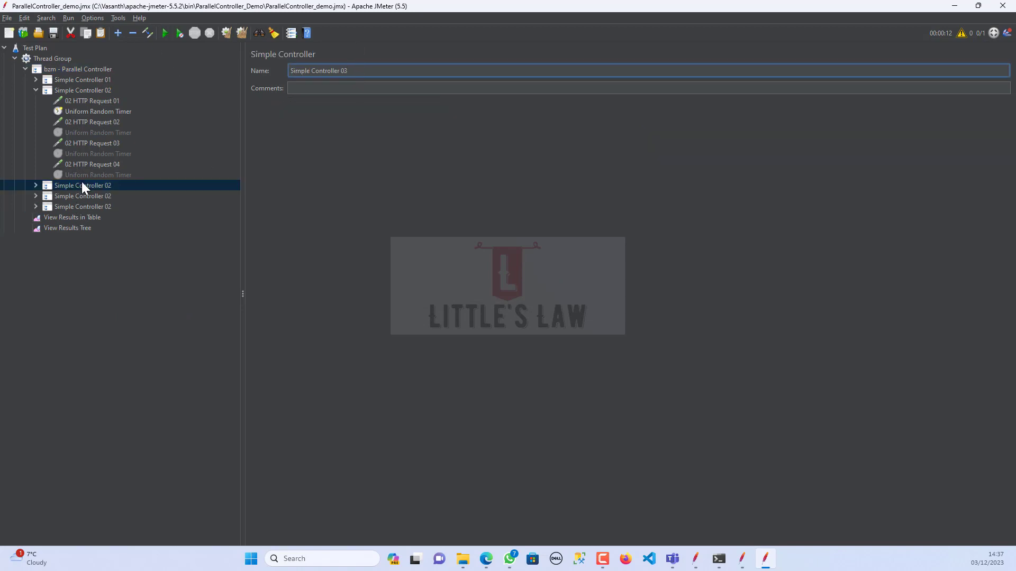
{"action": "left_click", "coordinate": [89, 197]}
{"action": "left_click", "coordinate": [364, 70]}
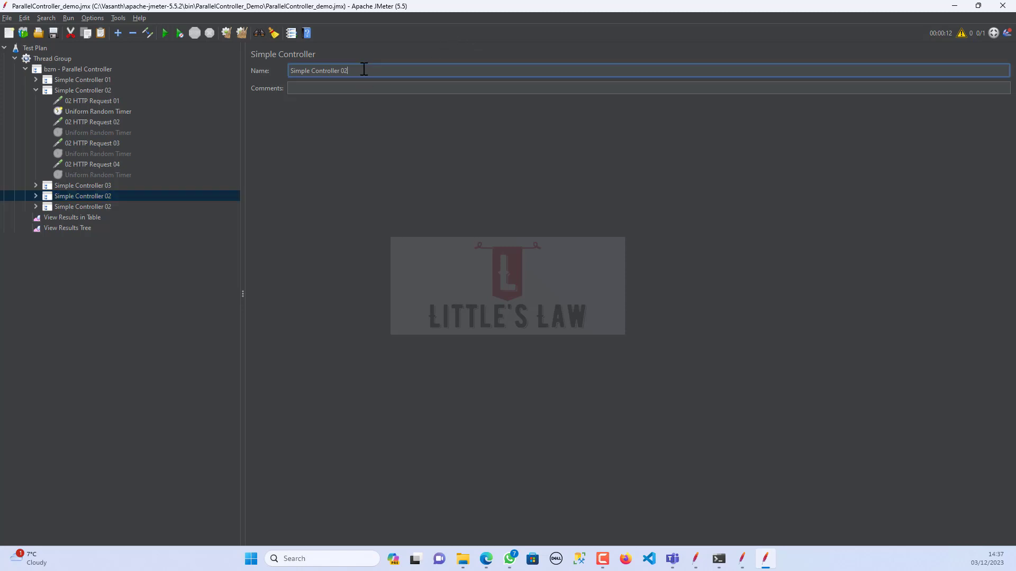
{"action": "type", "text": "4"}
{"action": "left_click", "coordinate": [81, 205]}
{"action": "left_click", "coordinate": [374, 70]}
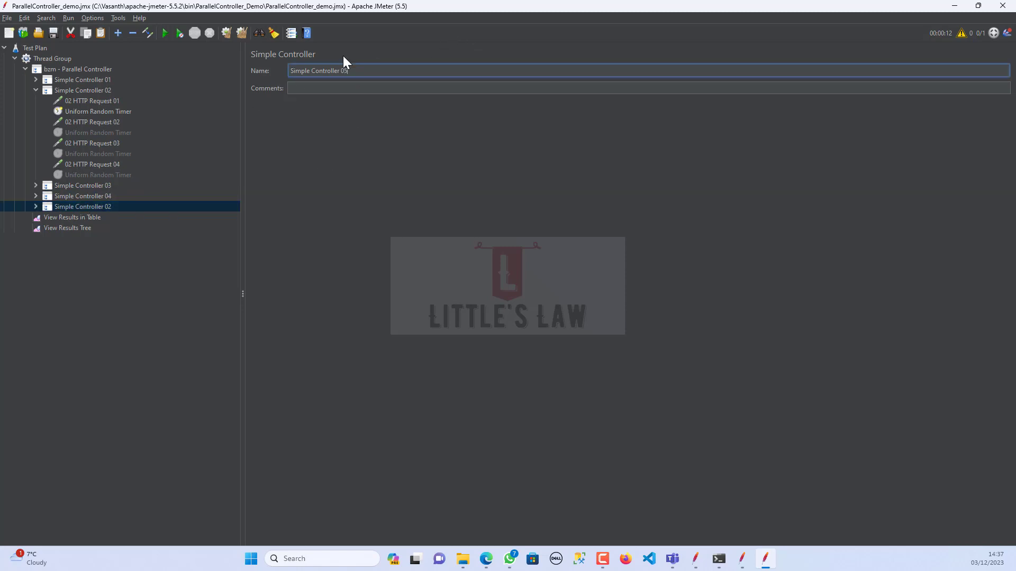
{"action": "type", "text": "5"}
Step: Rename the first two requests under Simple Controller 03 as 03 HTTP Request 01 and 03 HTTP Request 02
{"action": "left_click", "coordinate": [33, 186]}
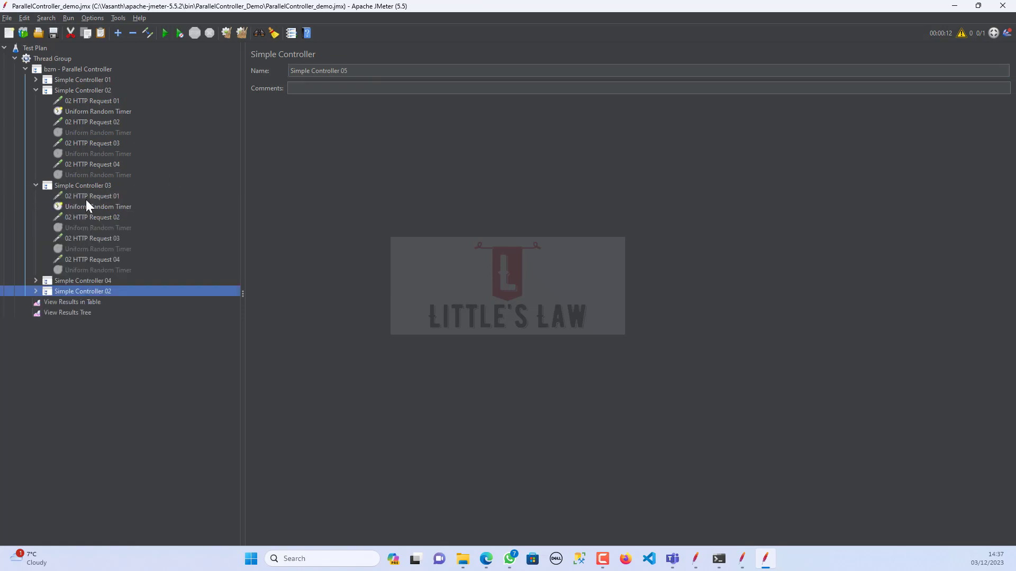
{"action": "left_click", "coordinate": [97, 196]}
{"action": "left_click", "coordinate": [297, 71]}
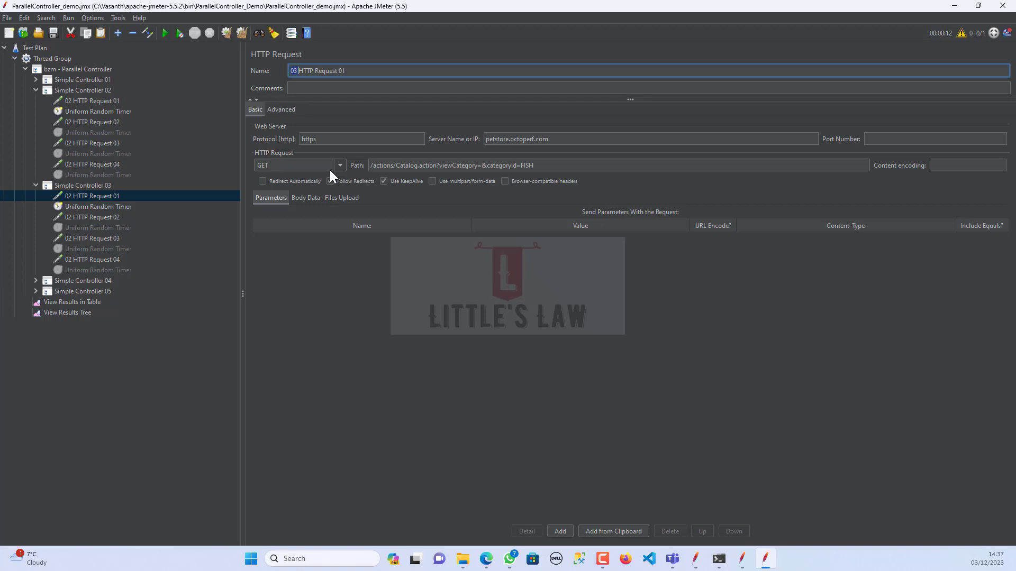
{"action": "left_click", "coordinate": [79, 217]}
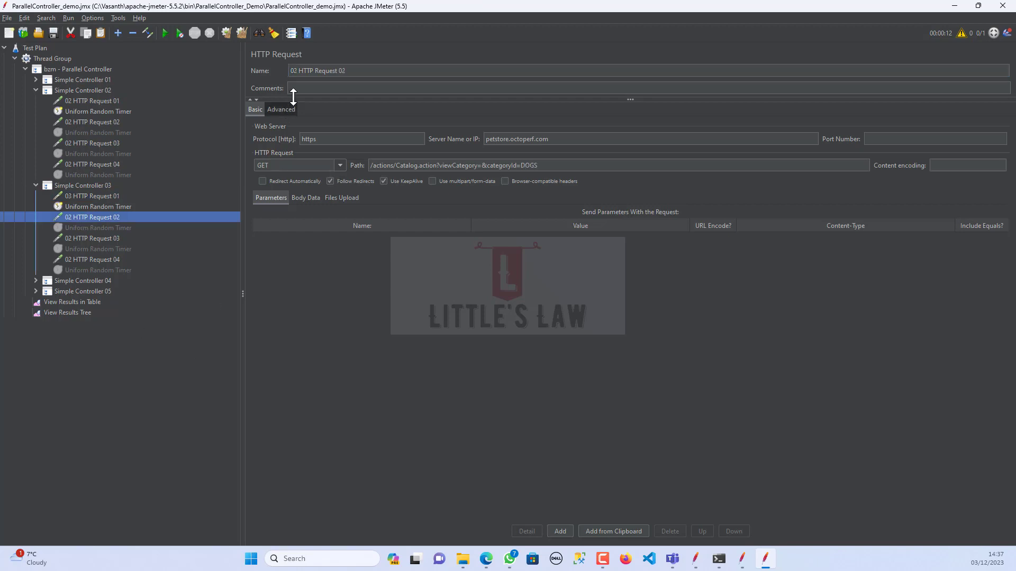
{"action": "left_click", "coordinate": [292, 70]}
Step: Rename the last two requests under Simple Controller 03 as 03 HTTP Request 03 and 03 HTTP Request 04
{"action": "left_click", "coordinate": [101, 239]}
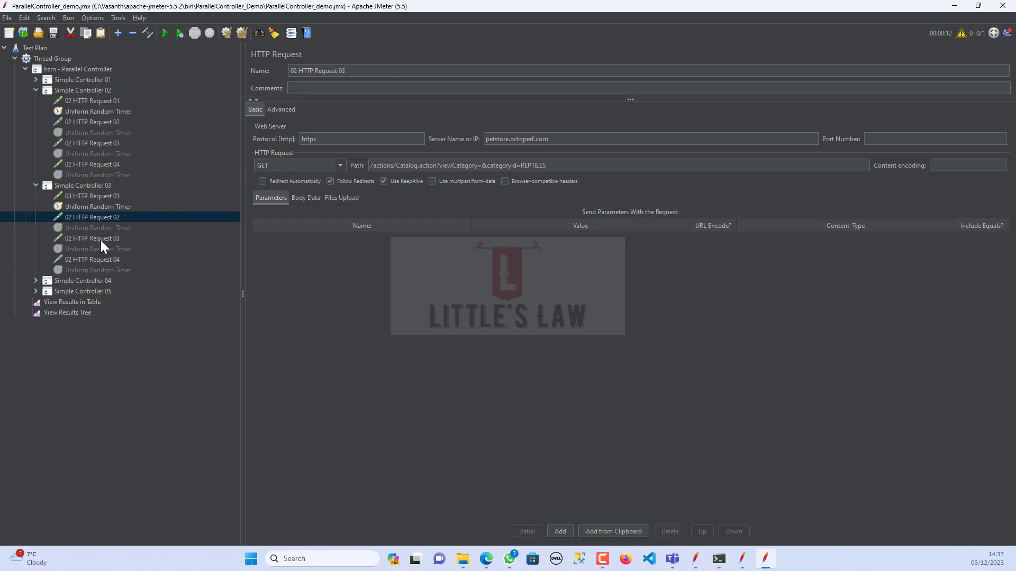
{"action": "left_click", "coordinate": [291, 70]}
{"action": "key", "text": "Delete"}
{"action": "key", "text": "Delete"}
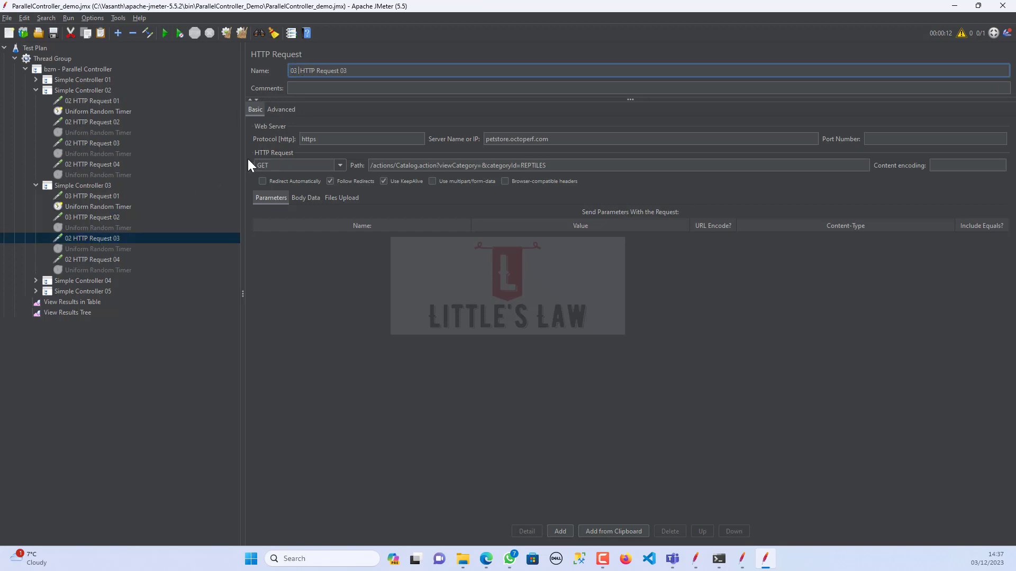
{"action": "type", "text": "03"}
{"action": "left_click", "coordinate": [86, 259]}
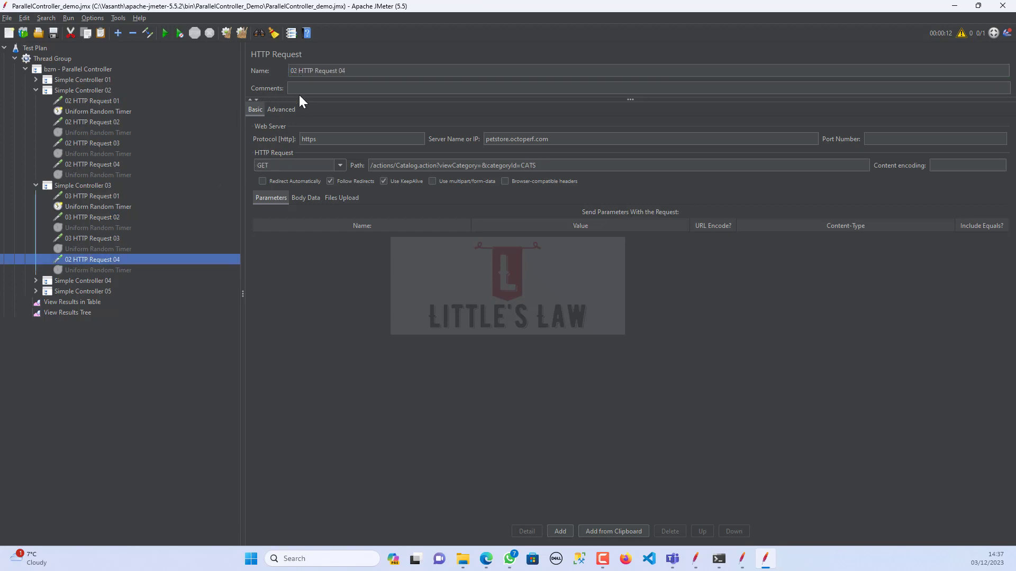
{"action": "left_click", "coordinate": [291, 70]}
{"action": "key", "text": "Delete"}
{"action": "key", "text": "Delete"}
{"action": "type", "text": "03"}
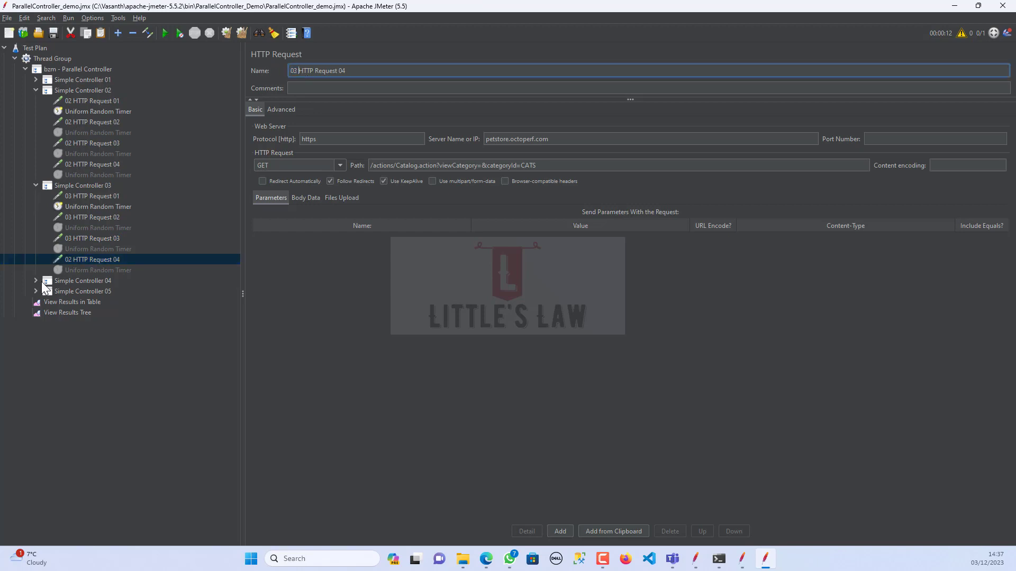
Step: Rename the first two requests under Simple Controller 04 as 04 HTTP Request 01 and 04 HTTP Request 02
{"action": "left_click", "coordinate": [36, 280]}
{"action": "left_click", "coordinate": [78, 291]}
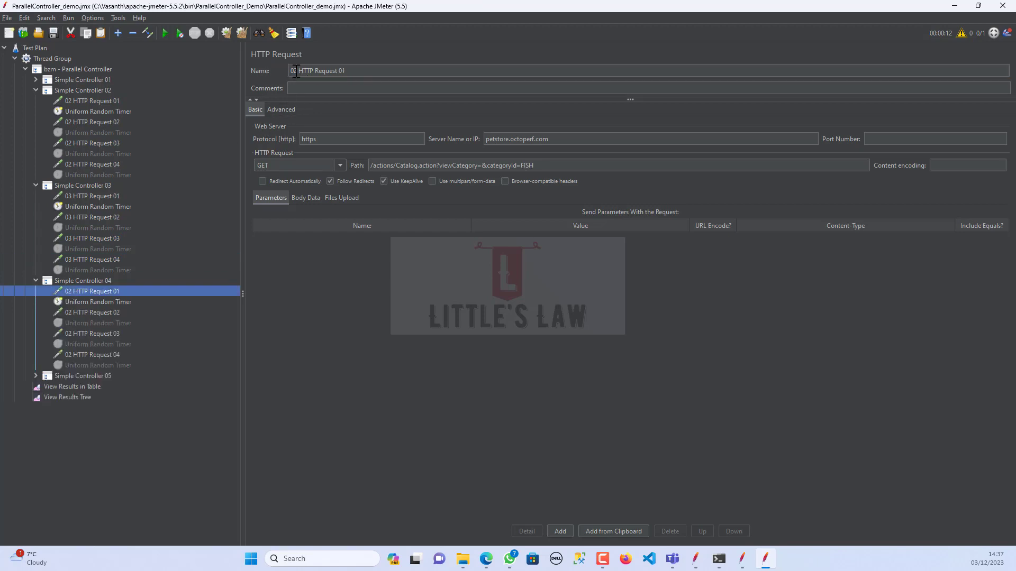
{"action": "left_click", "coordinate": [293, 70]}
{"action": "key", "text": "Delete"}
{"action": "type", "text": "4"}
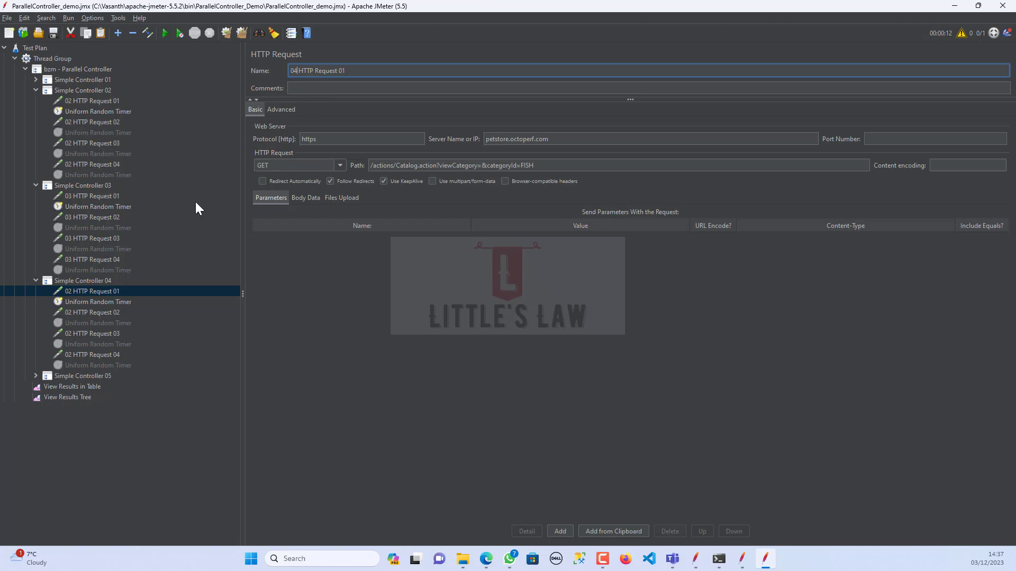
{"action": "left_click", "coordinate": [87, 313]}
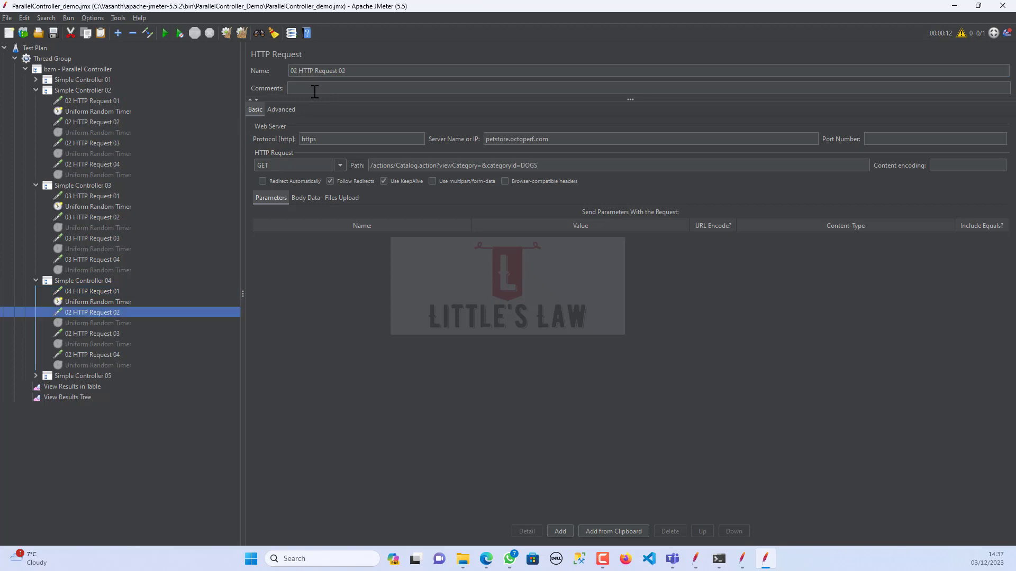
{"action": "left_click", "coordinate": [294, 71]}
{"action": "key", "text": "Delete"}
{"action": "type", "text": "4"}
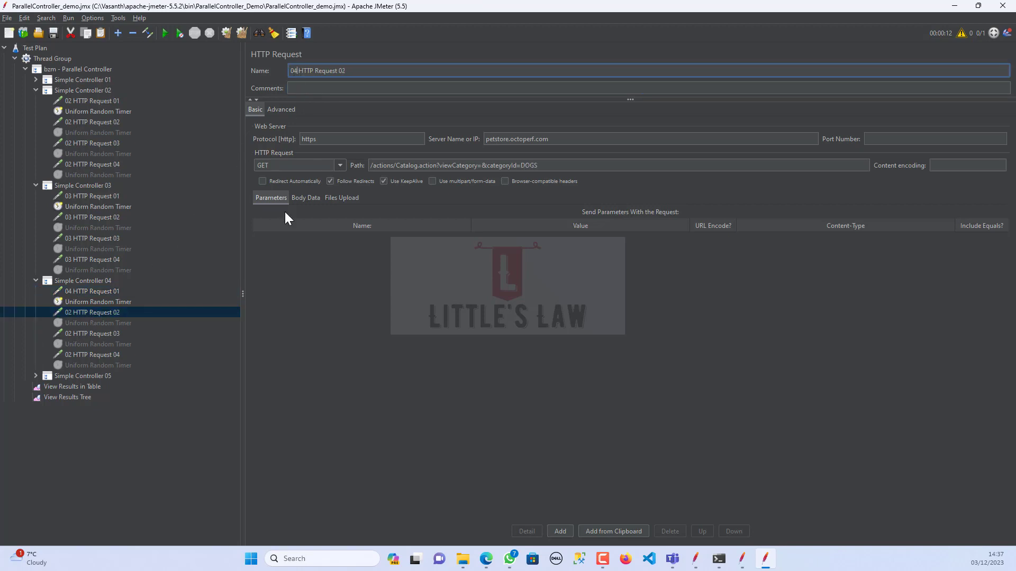
Step: Rename the last two requests under Simple Controller 04 as 04 HTTP Request 03 and 04 HTTP Request 04
{"action": "left_click", "coordinate": [84, 333]}
{"action": "left_click", "coordinate": [294, 71]}
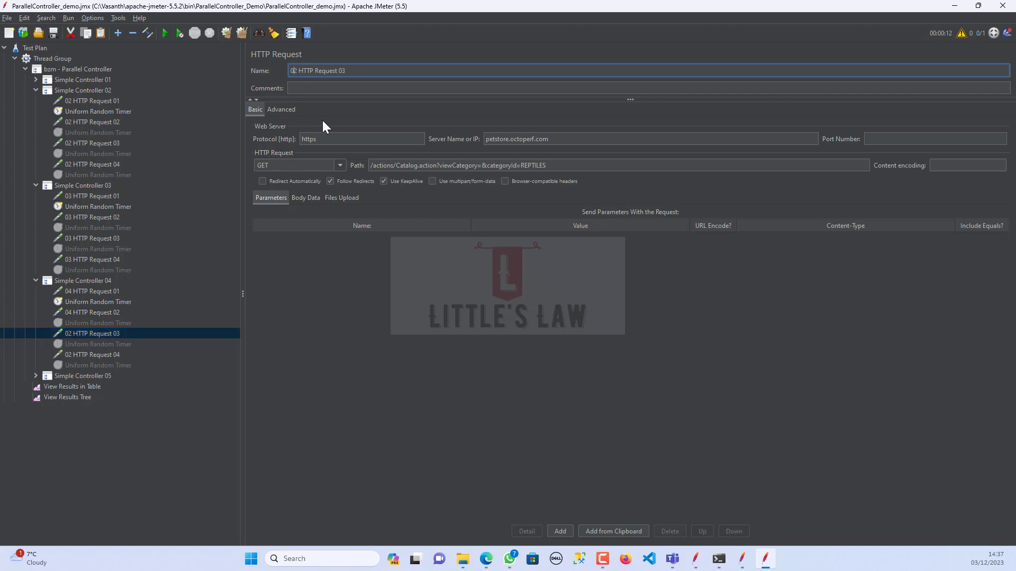
{"action": "type", "text": "4"}
{"action": "left_click", "coordinate": [101, 354]}
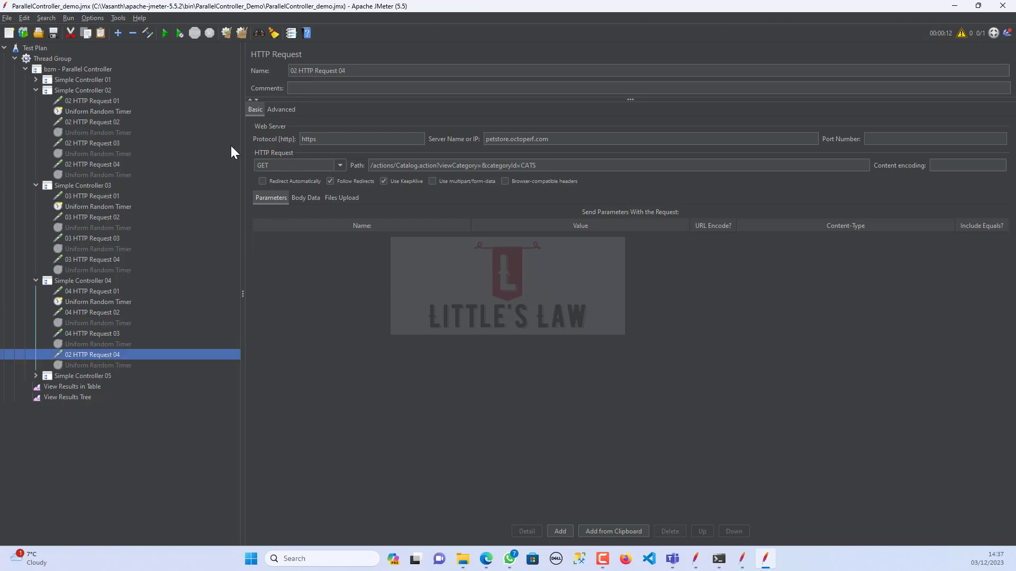
{"action": "left_click", "coordinate": [288, 74]}
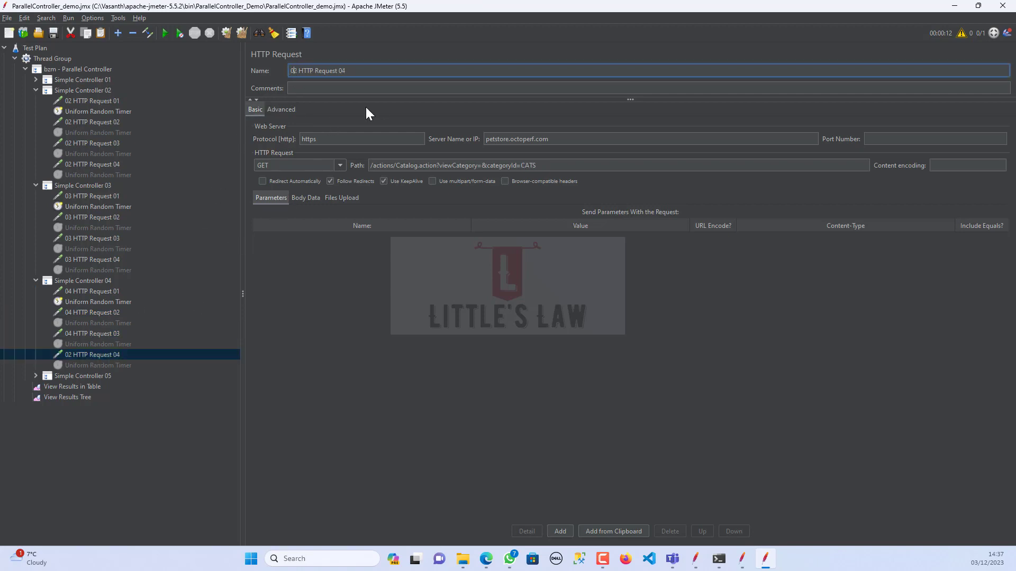
{"action": "key", "text": "Delete"}
{"action": "type", "text": "4"}
Step: Rename the first two requests under Simple Controller 05 as 05 HTTP Request 01 and 05 HTTP Request 02
{"action": "left_click", "coordinate": [37, 376]}
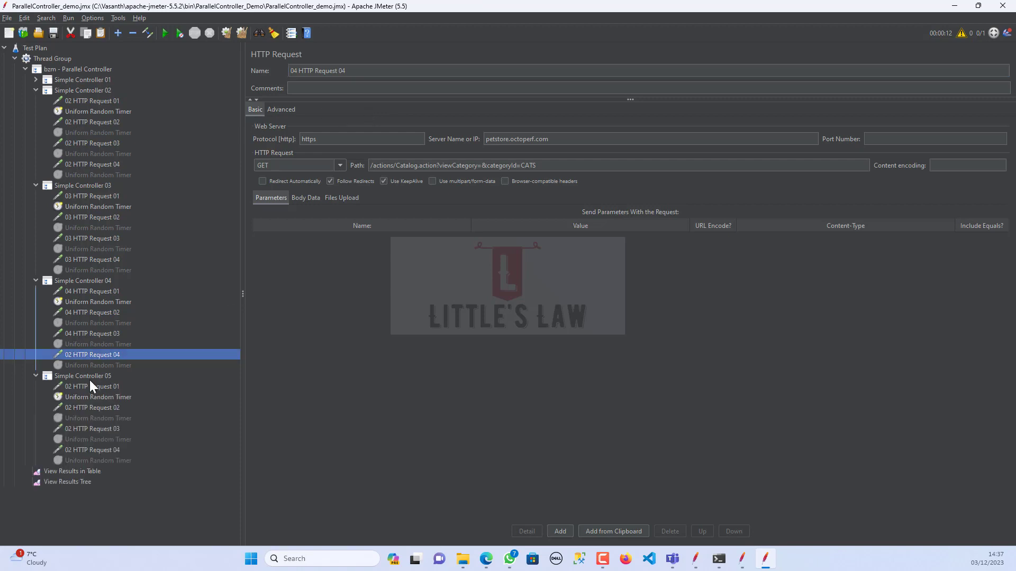
{"action": "left_click", "coordinate": [91, 386]}
{"action": "left_click", "coordinate": [298, 73]}
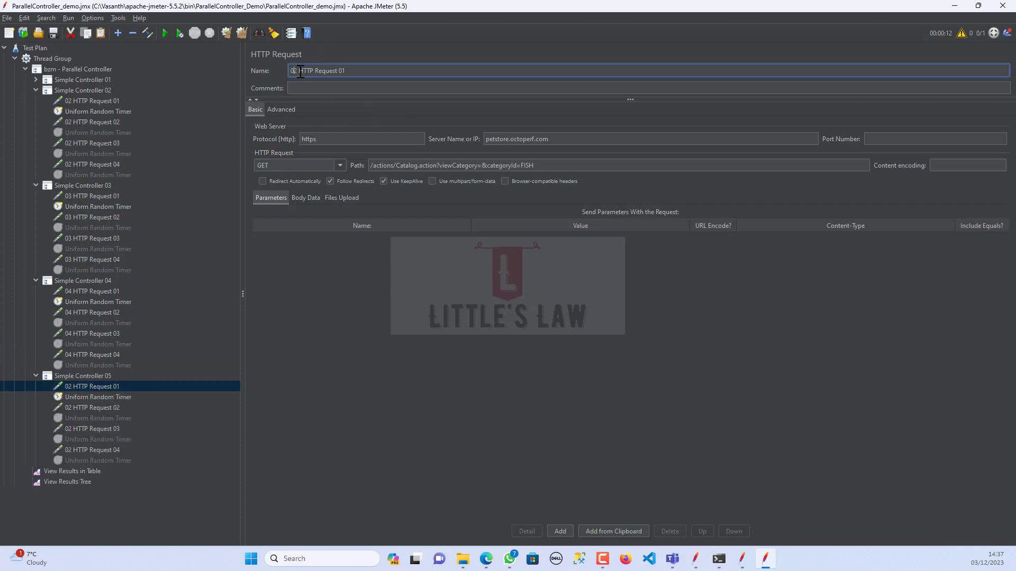
{"action": "key", "text": "BackSpace"}
{"action": "type", "text": "5"}
{"action": "left_click", "coordinate": [101, 408]}
{"action": "left_click", "coordinate": [297, 71]}
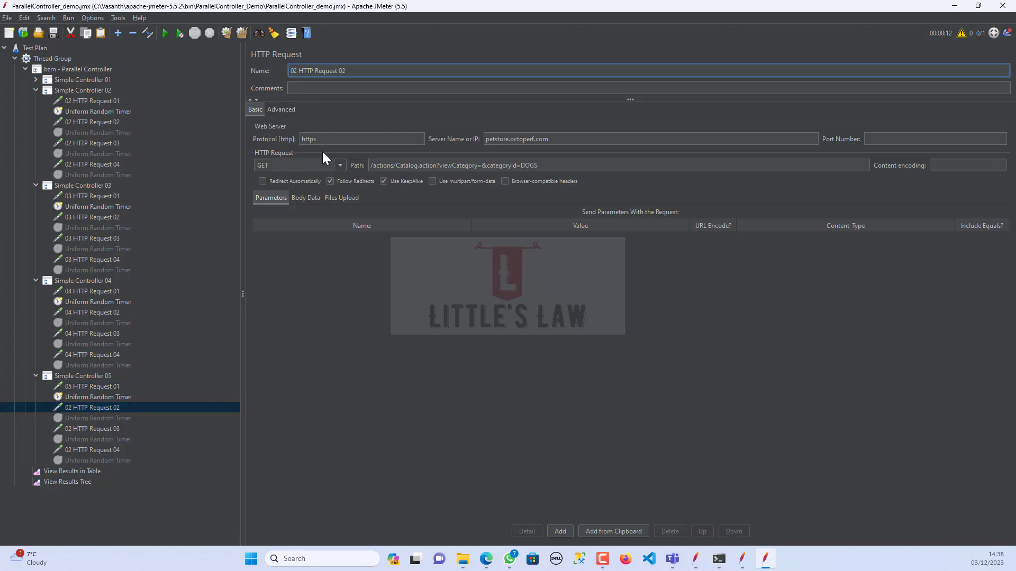
{"action": "key", "text": "BackSpace"}
{"action": "type", "text": "5"}
Step: Rename the last two requests under Simple Controller 05 as 05 HTTP Request 03 and 05 HTTP Request 04
{"action": "left_click", "coordinate": [87, 428]}
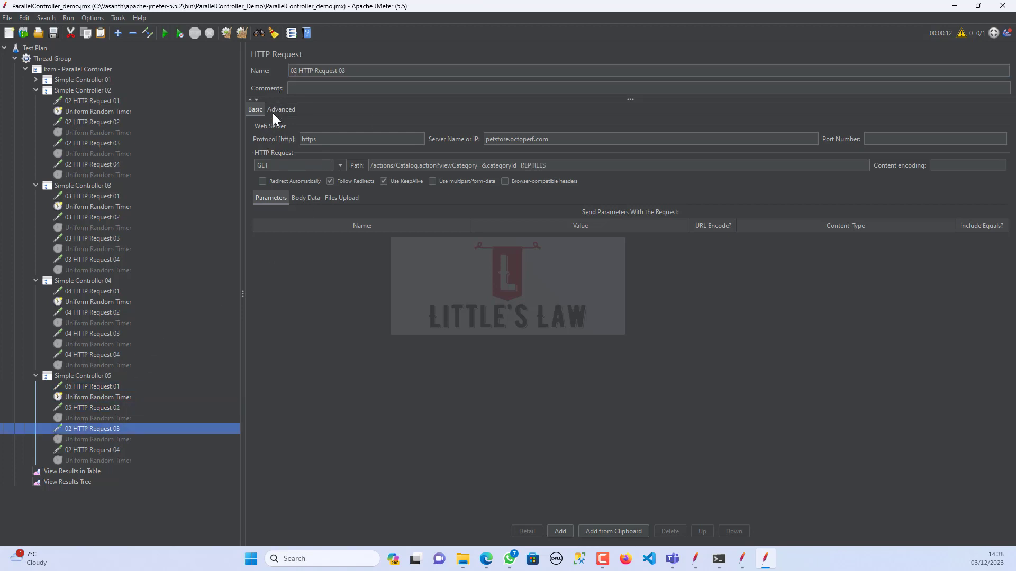
{"action": "left_click", "coordinate": [290, 69]}
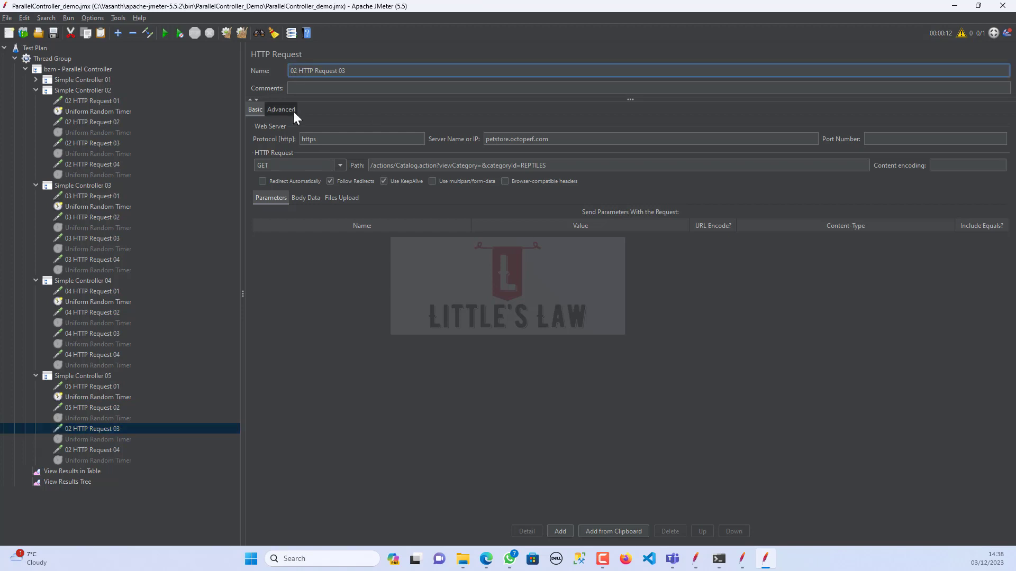
{"action": "type", "text": "5"}
{"action": "left_click", "coordinate": [99, 450]}
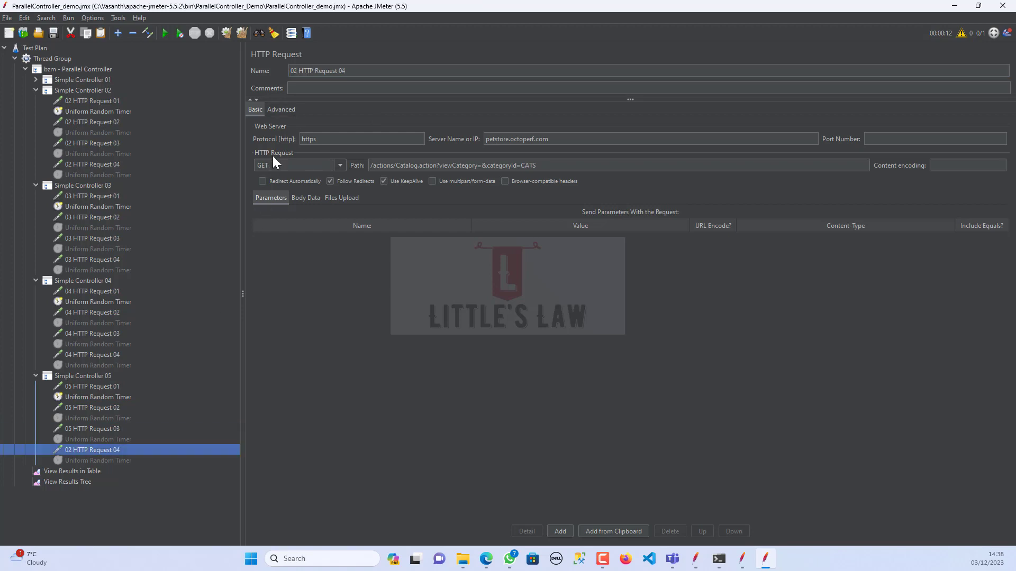
{"action": "left_click", "coordinate": [294, 71]}
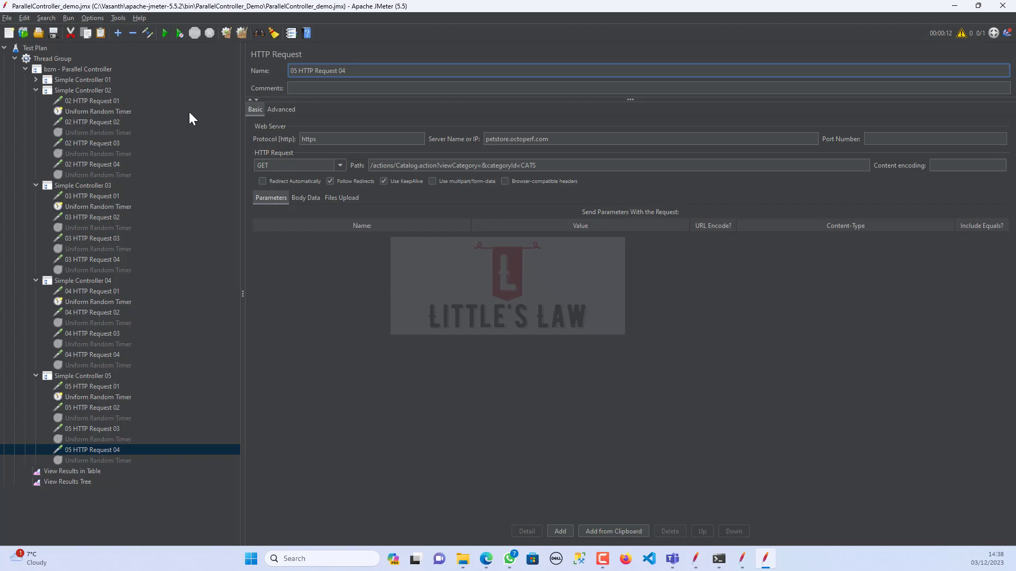
Step: Run the test with the five Simple Controllers and show the executed requests in View Results Tree
{"action": "left_click", "coordinate": [164, 34]}
{"action": "left_click", "coordinate": [53, 59]}
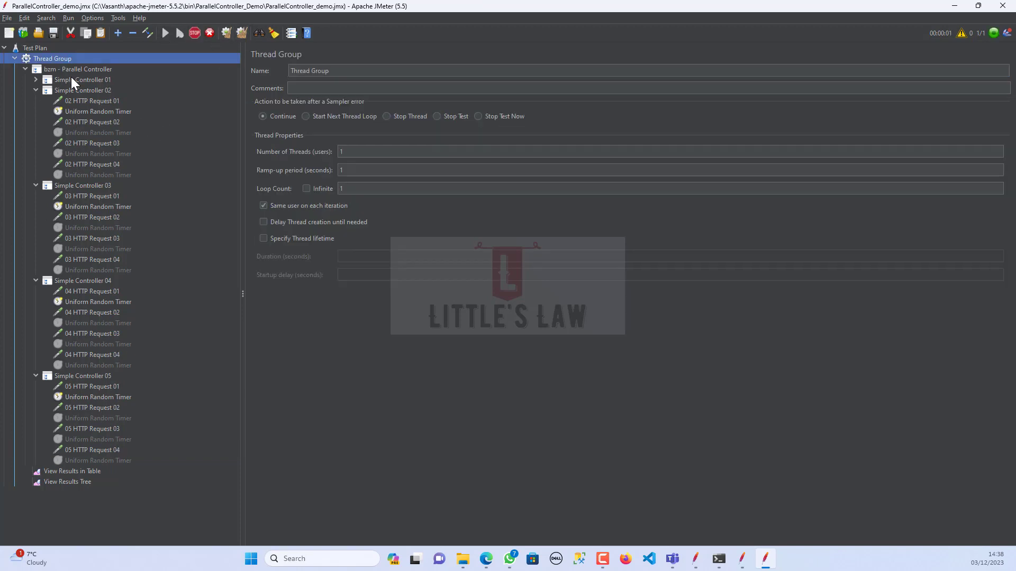
{"action": "left_click", "coordinate": [62, 481]}
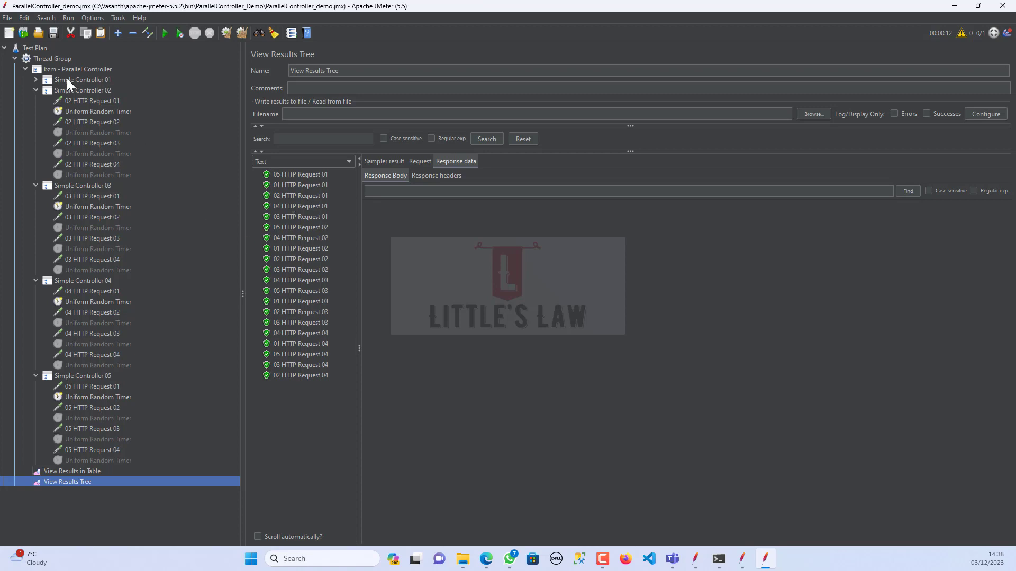
Step: Collapse Simple Controllers 02 to 05 and compare the Parallel Controller's children with the request order in View Results Tree
{"action": "left_click", "coordinate": [33, 90]}
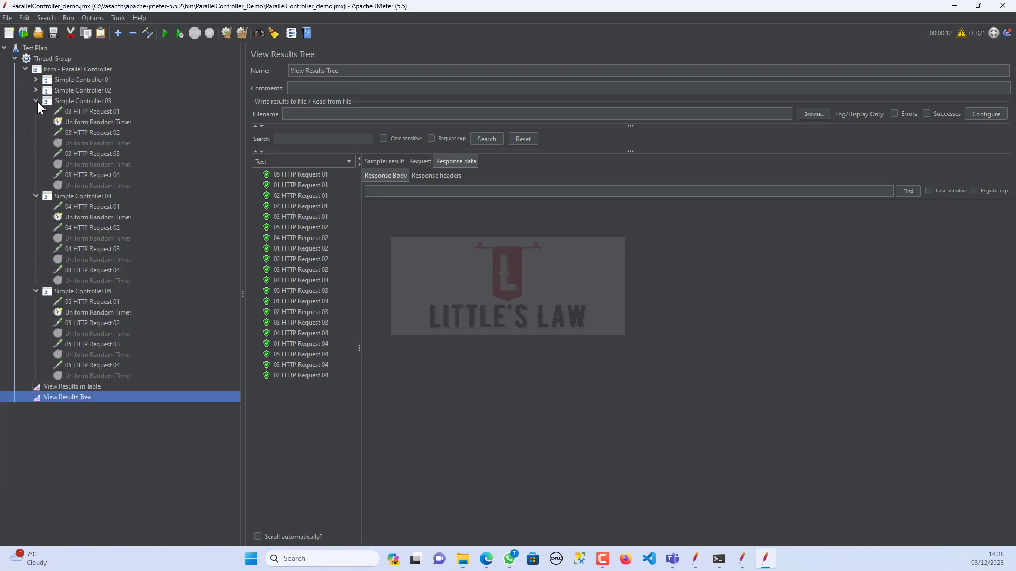
{"action": "left_click", "coordinate": [36, 101]}
{"action": "left_click", "coordinate": [37, 112]}
{"action": "left_click", "coordinate": [35, 122]}
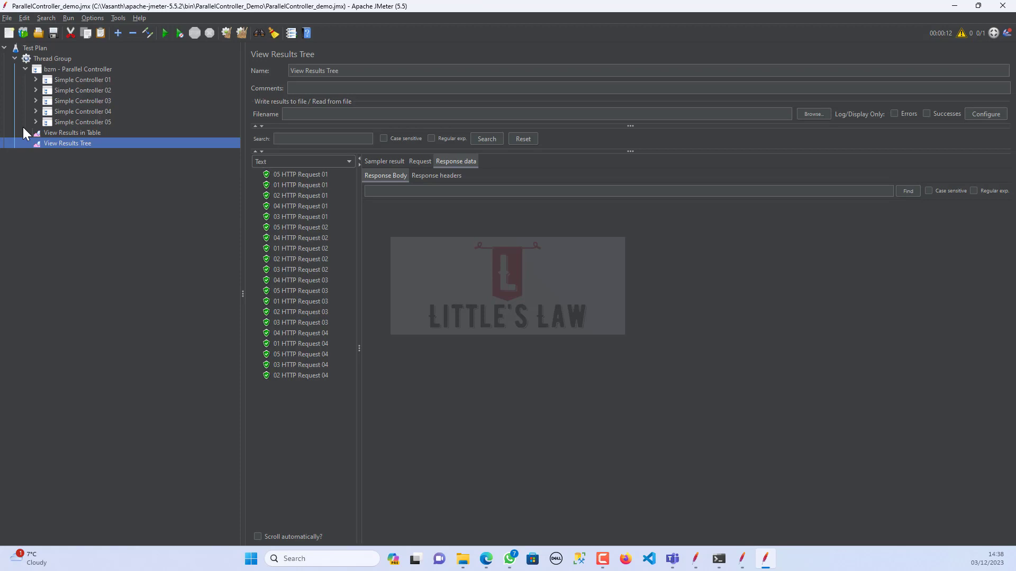
{"action": "left_click", "coordinate": [87, 81]}
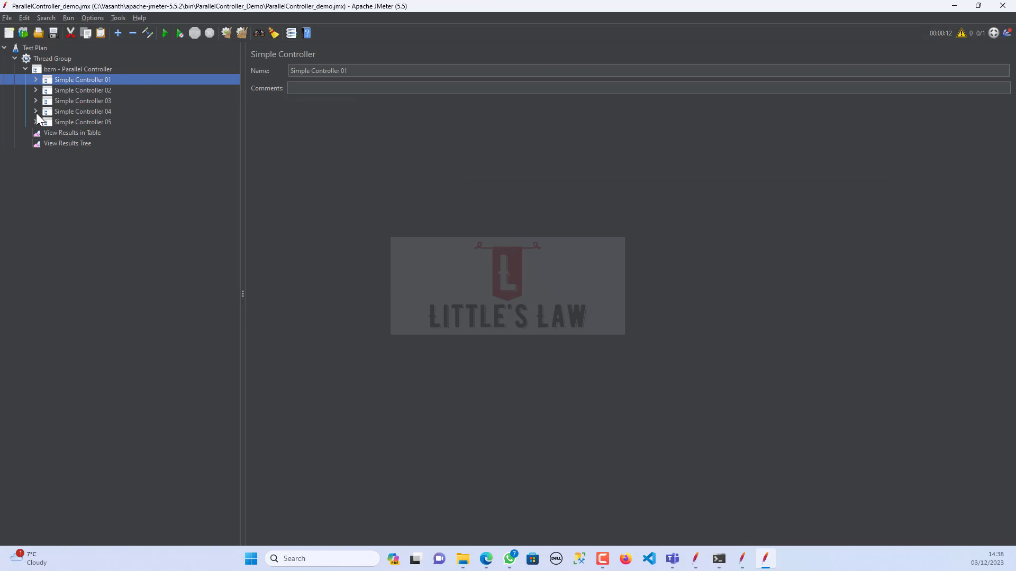
{"action": "left_click", "coordinate": [58, 69]}
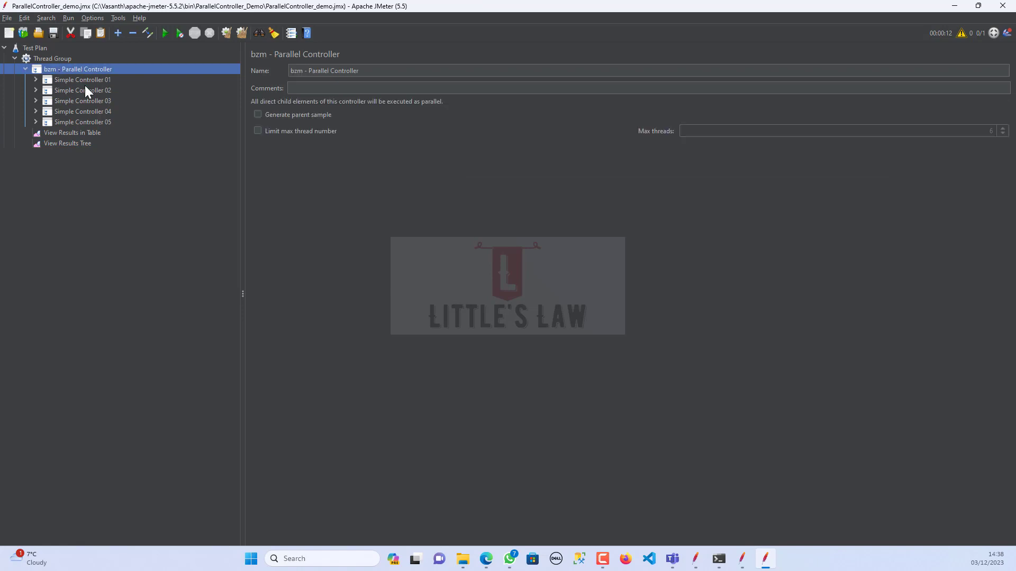
{"action": "left_click", "coordinate": [57, 144]}
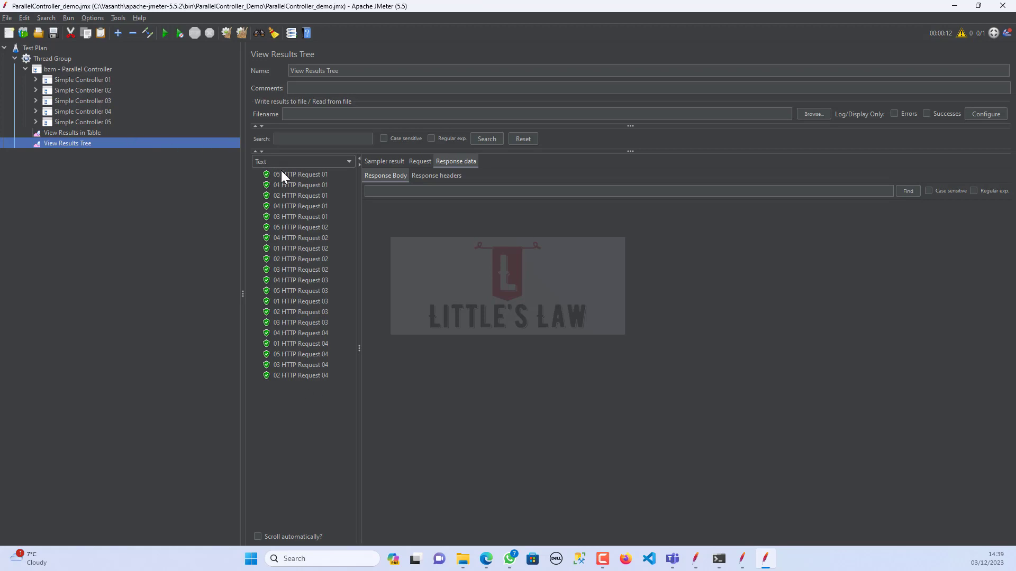
Step: Set the Thread Group to 3 threads with a loop count of 2, and save the test plan
{"action": "left_click", "coordinate": [47, 60]}
{"action": "left_click", "coordinate": [354, 154]}
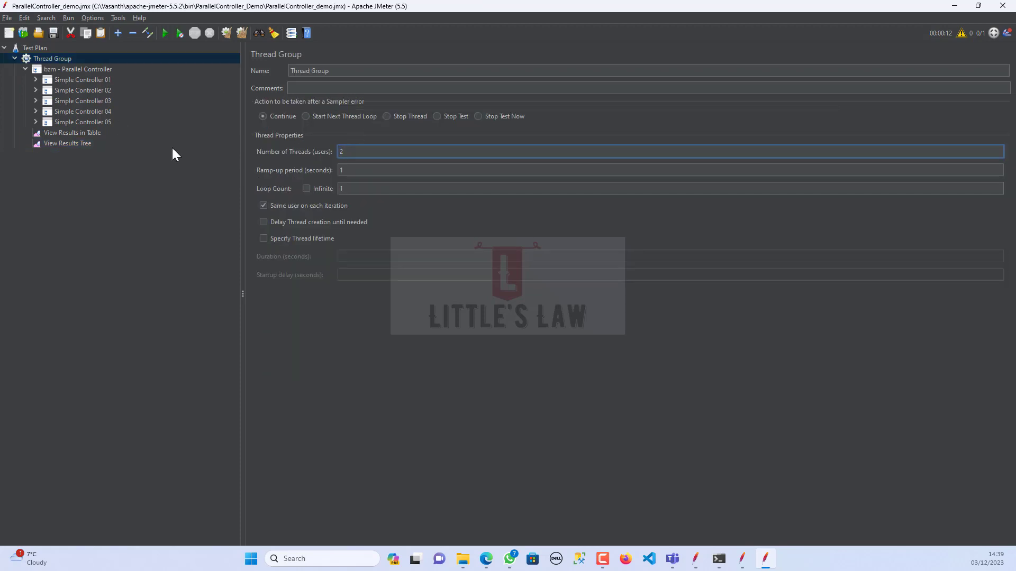
{"action": "key", "text": "BackSpace"}
{"action": "type", "text": "3"}
{"action": "left_click", "coordinate": [349, 189]}
{"action": "key", "text": "BackSpace"}
{"action": "type", "text": "2"}
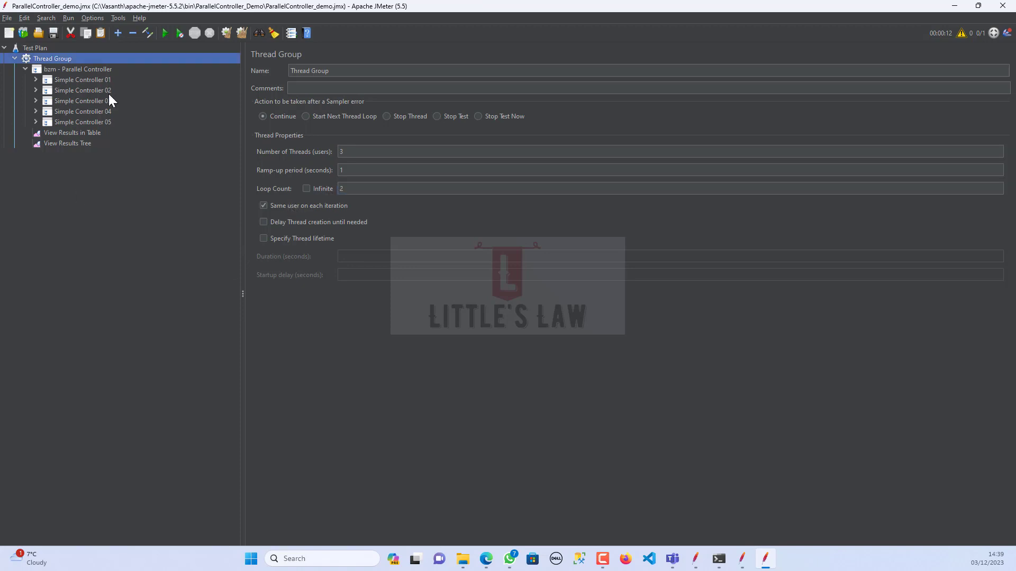
{"action": "left_click", "coordinate": [53, 33]}
Step: Run the test, examine the request order in View Results Tree, and open View Results in Table
{"action": "left_click", "coordinate": [167, 35]}
{"action": "left_click", "coordinate": [78, 163]}
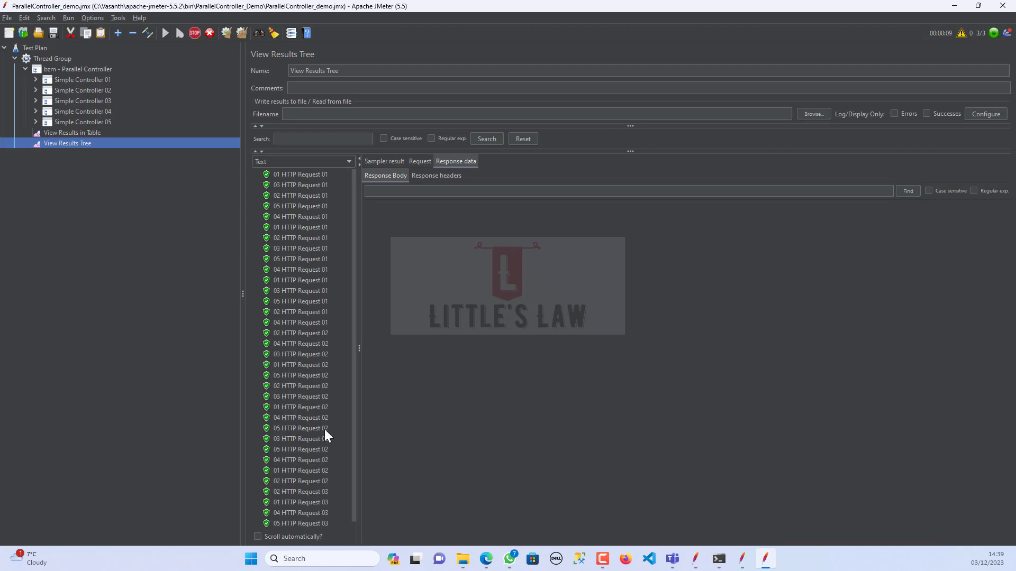
{"action": "scroll", "coordinate": [325, 431], "scroll_direction": "down", "scroll_amount": 3}
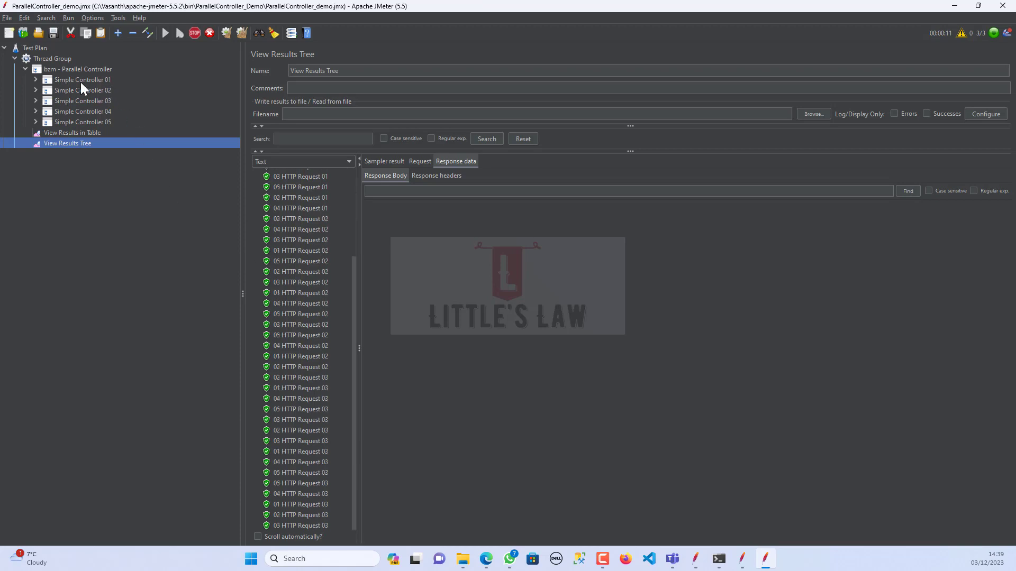
{"action": "scroll", "coordinate": [321, 428], "scroll_direction": "down", "scroll_amount": 5}
{"action": "scroll", "coordinate": [323, 433], "scroll_direction": "down", "scroll_amount": 5}
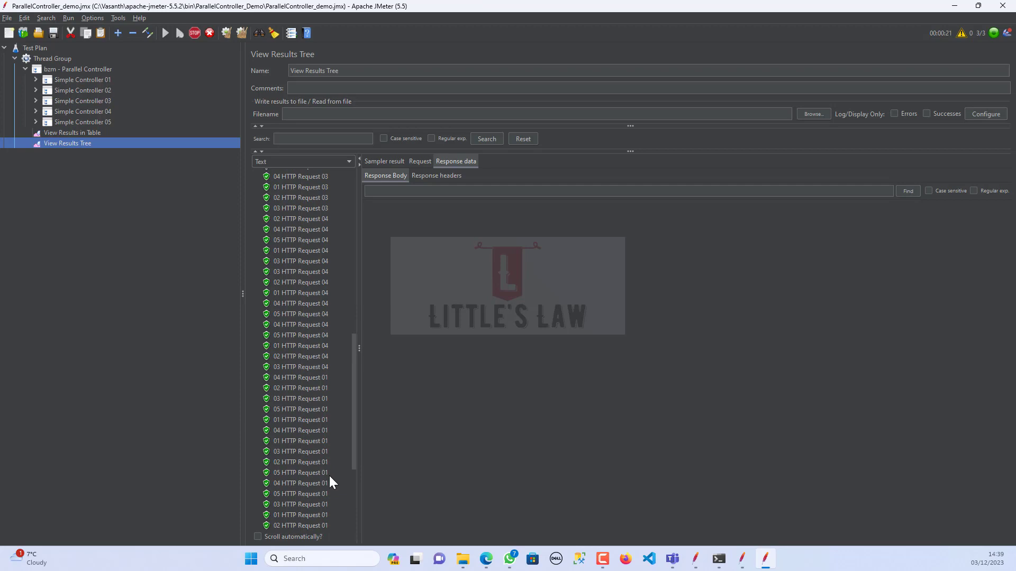
{"action": "scroll", "coordinate": [329, 477], "scroll_direction": "down", "scroll_amount": 10}
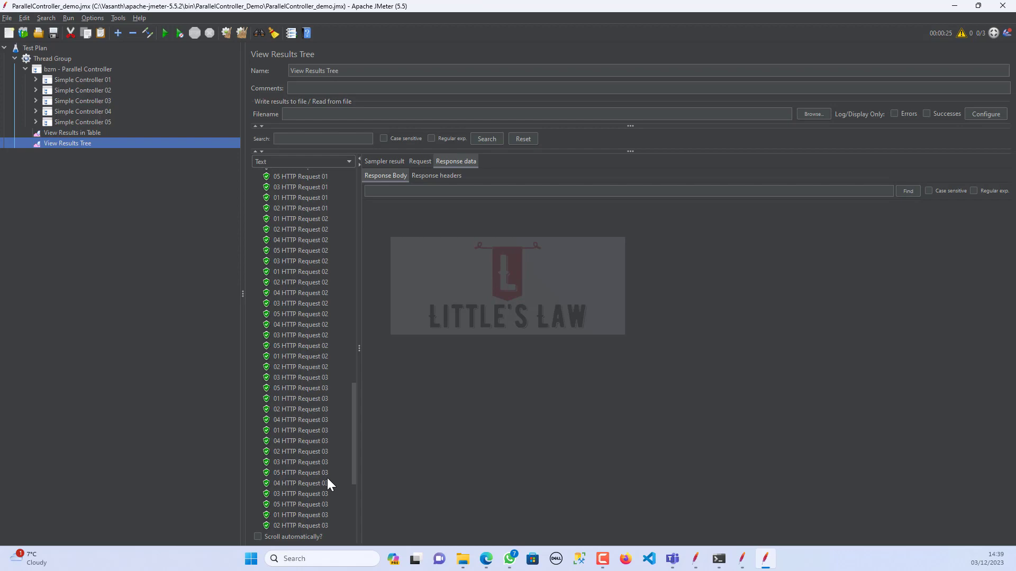
{"action": "scroll", "coordinate": [310, 450], "scroll_direction": "down", "scroll_amount": 5}
{"action": "left_click", "coordinate": [87, 134]}
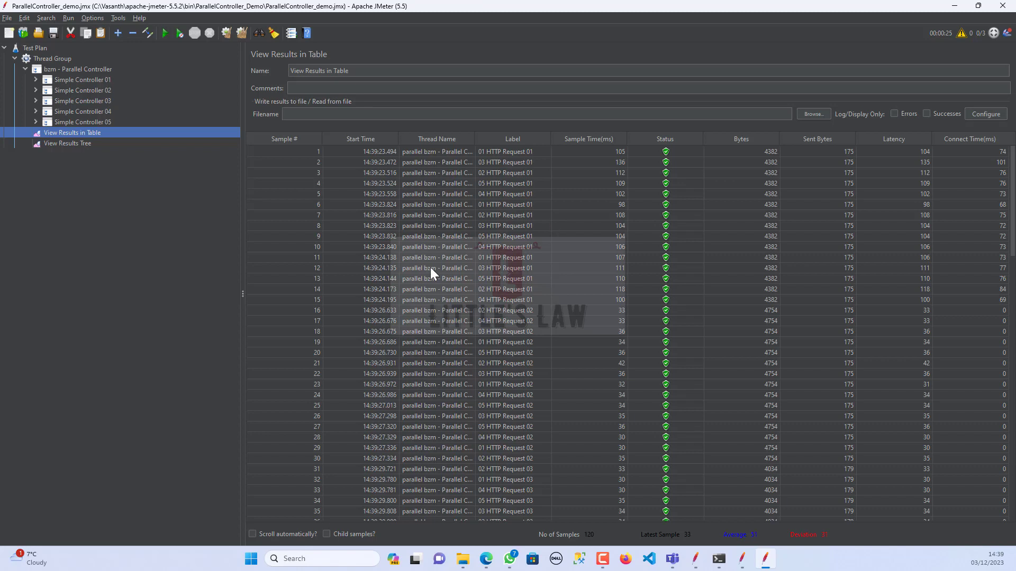
Step: Add a Generate Summary Results listener to the Thread Group
{"action": "left_click", "coordinate": [57, 57]}
{"action": "right_click", "coordinate": [57, 57]}
{"action": "mouse_move", "coordinate": [66, 62]}
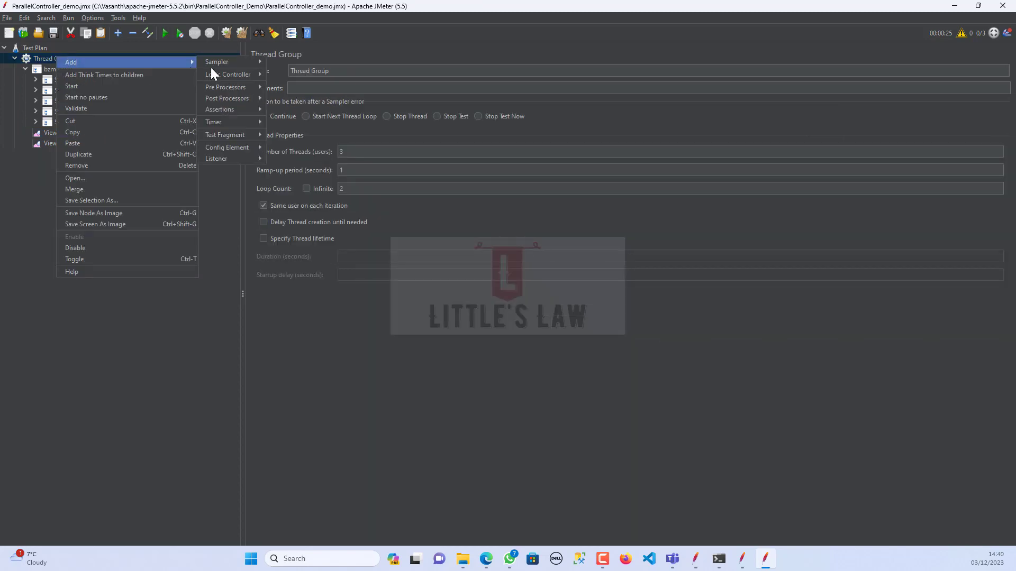
{"action": "mouse_move", "coordinate": [228, 158]}
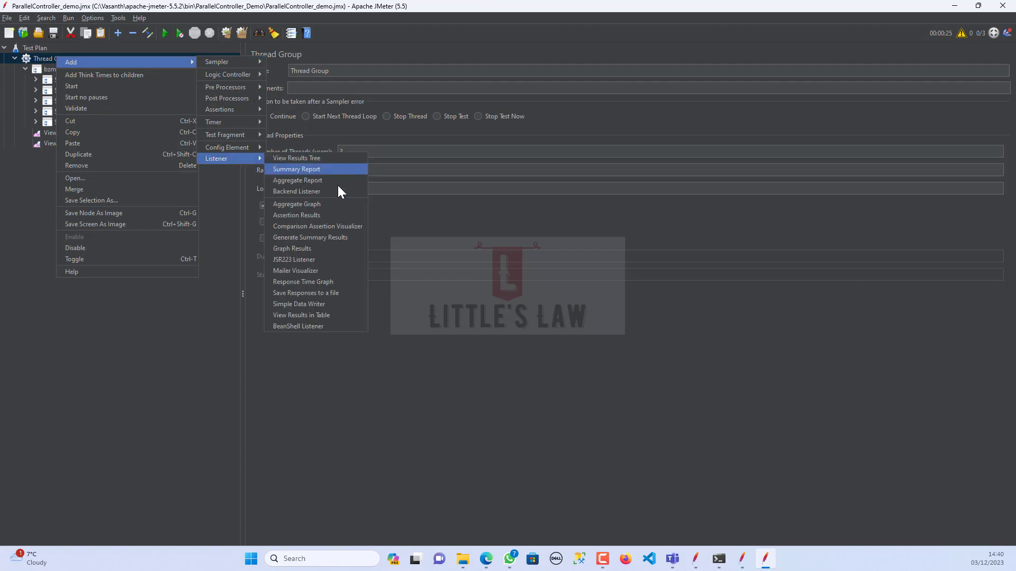
{"action": "left_click", "coordinate": [312, 238]}
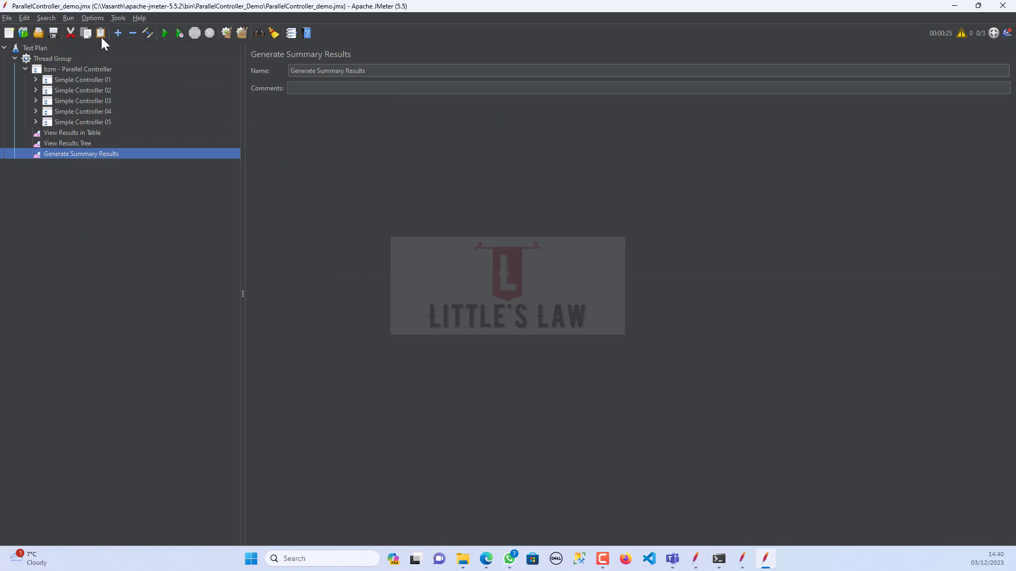
Step: Start the test and add an Aggregate Graph listener to the Thread Group while it runs
{"action": "left_click", "coordinate": [165, 32]}
{"action": "left_click", "coordinate": [65, 142]}
{"action": "left_click", "coordinate": [48, 55]}
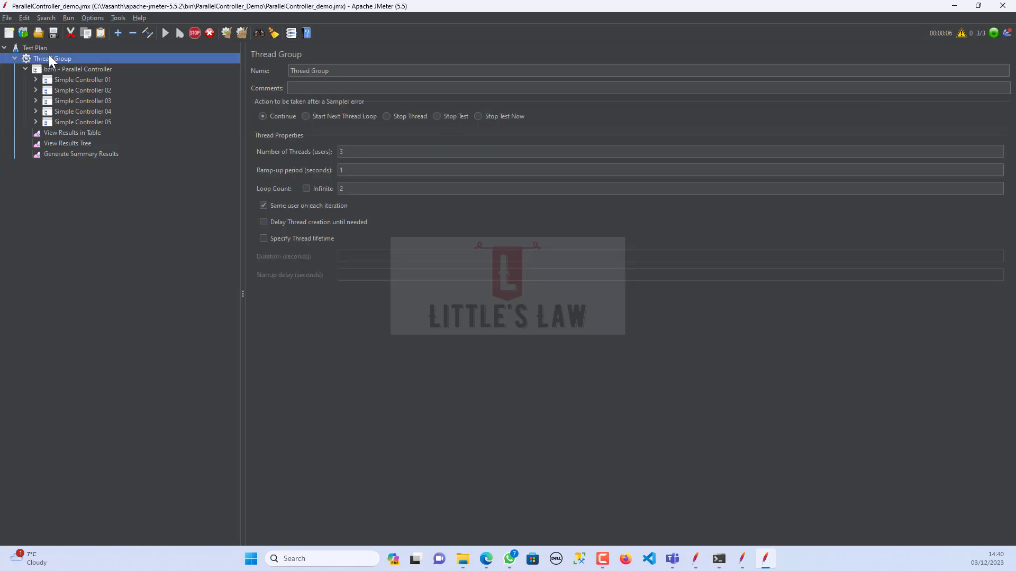
{"action": "right_click", "coordinate": [49, 55]}
{"action": "mouse_move", "coordinate": [63, 60]}
{"action": "mouse_move", "coordinate": [212, 157]}
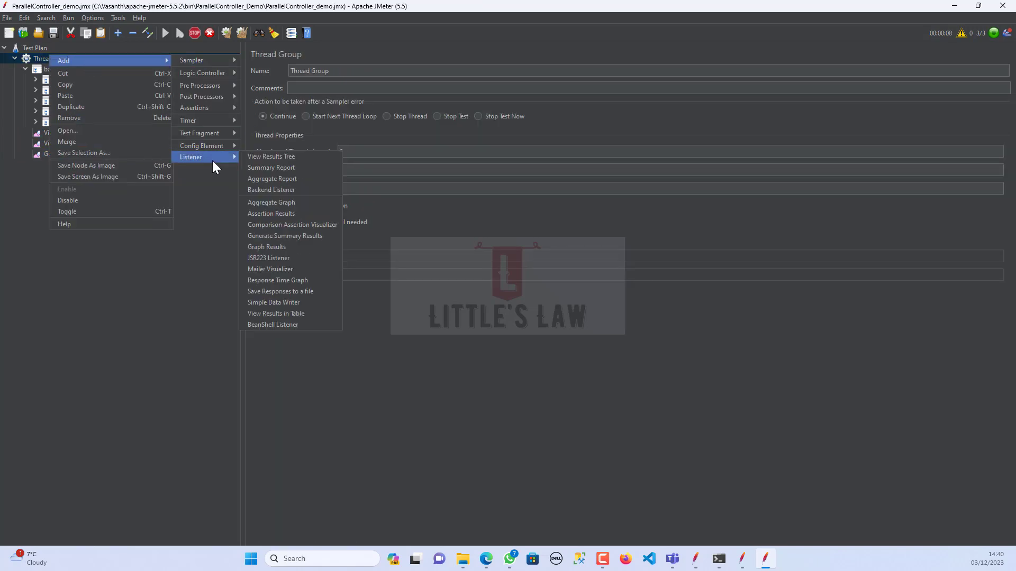
{"action": "left_click", "coordinate": [272, 202]}
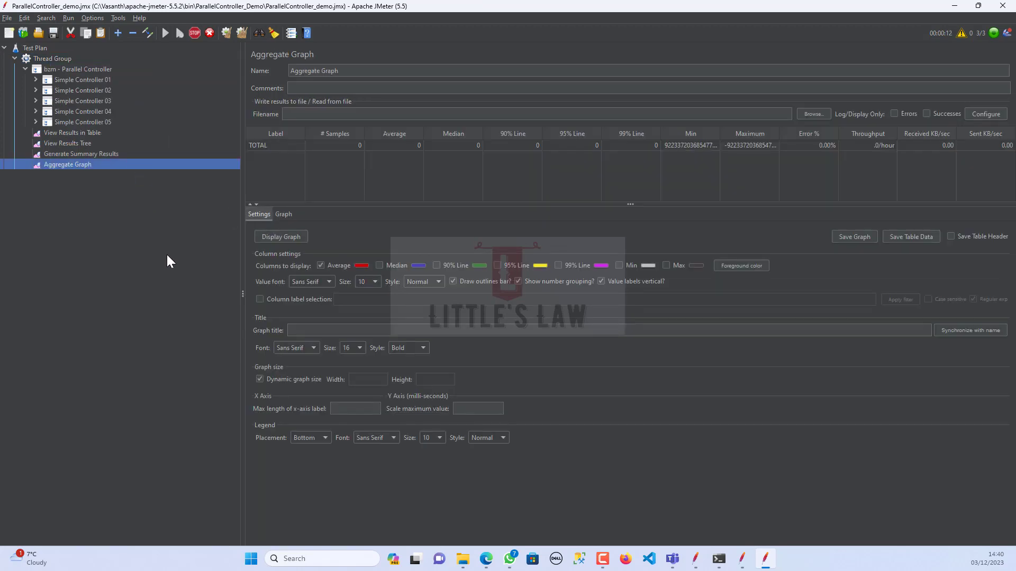
Step: Stop the running test and add a Summary Report listener to the Thread Group
{"action": "left_click", "coordinate": [194, 33]}
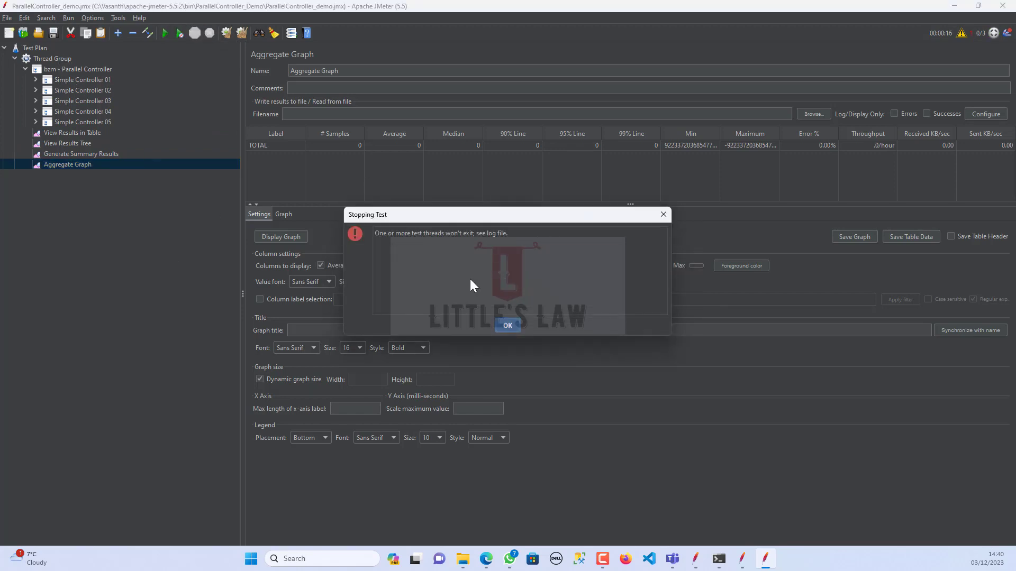
{"action": "left_click", "coordinate": [508, 325]}
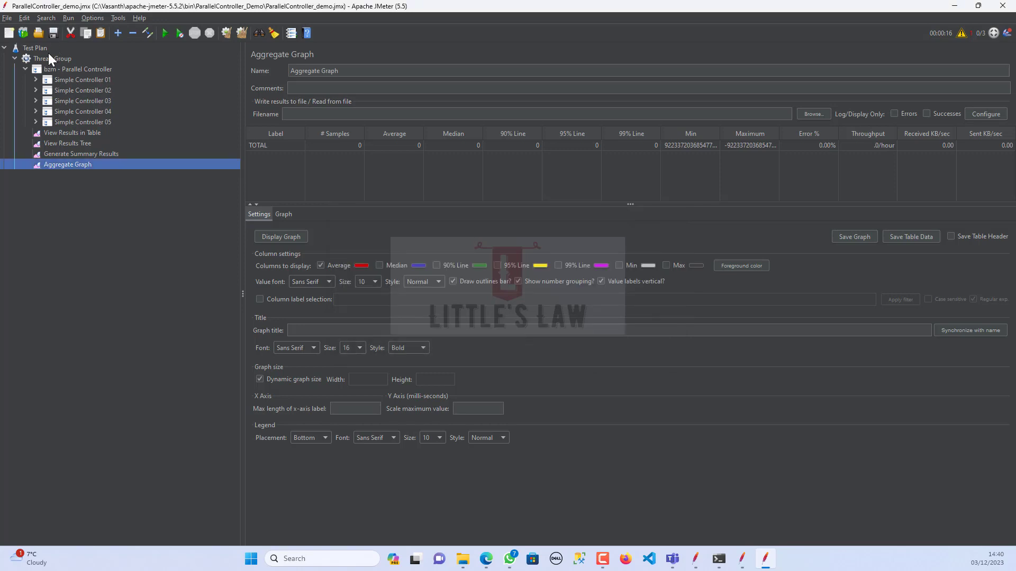
{"action": "left_click", "coordinate": [57, 58]}
{"action": "right_click", "coordinate": [56, 57]}
{"action": "mouse_move", "coordinate": [84, 62]}
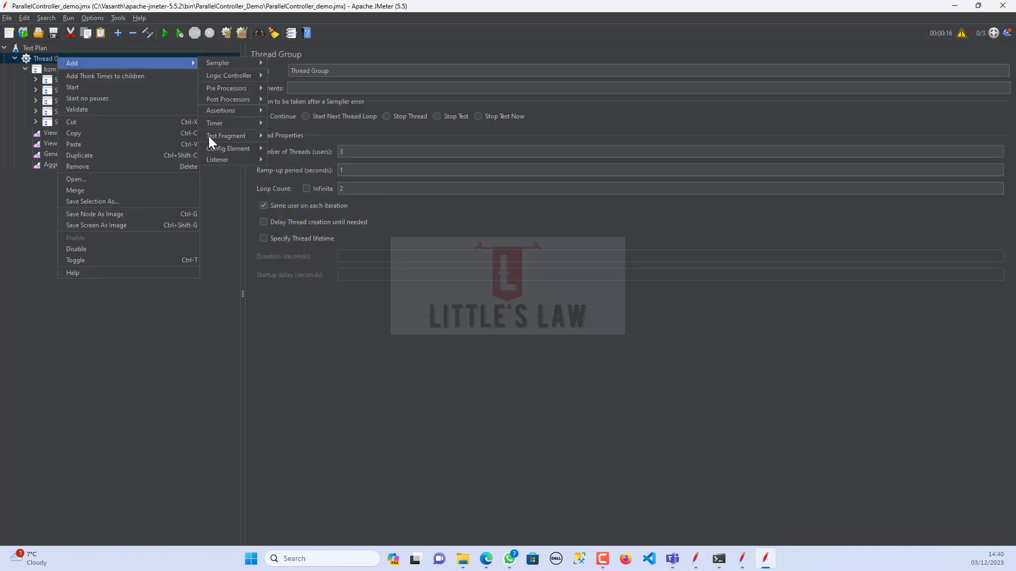
{"action": "mouse_move", "coordinate": [227, 161]}
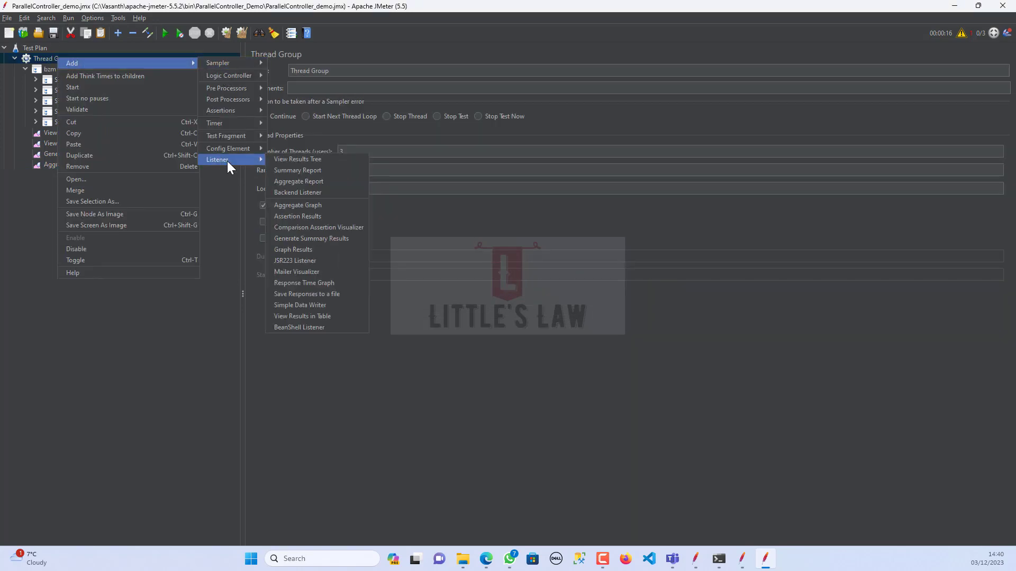
{"action": "left_click", "coordinate": [290, 169]}
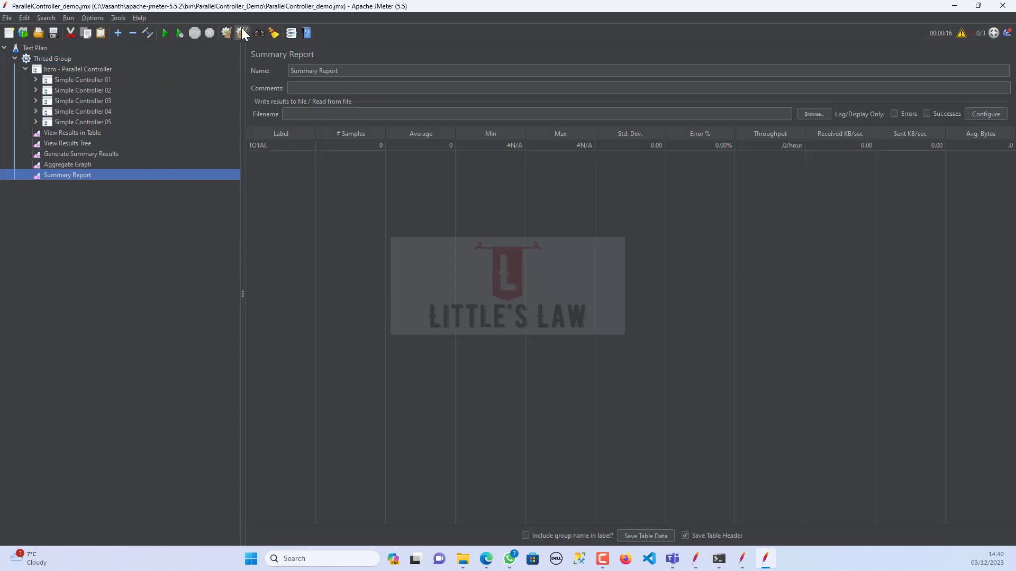
Step: Check the Thread Group's loop count, run the test again and open the Summary Report
{"action": "left_click", "coordinate": [55, 57]}
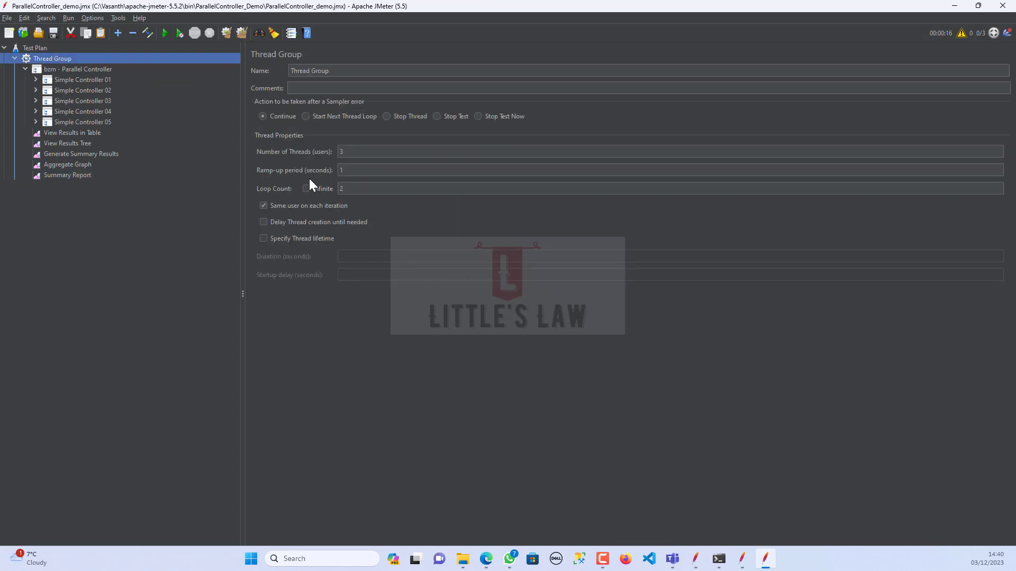
{"action": "left_click", "coordinate": [348, 189]}
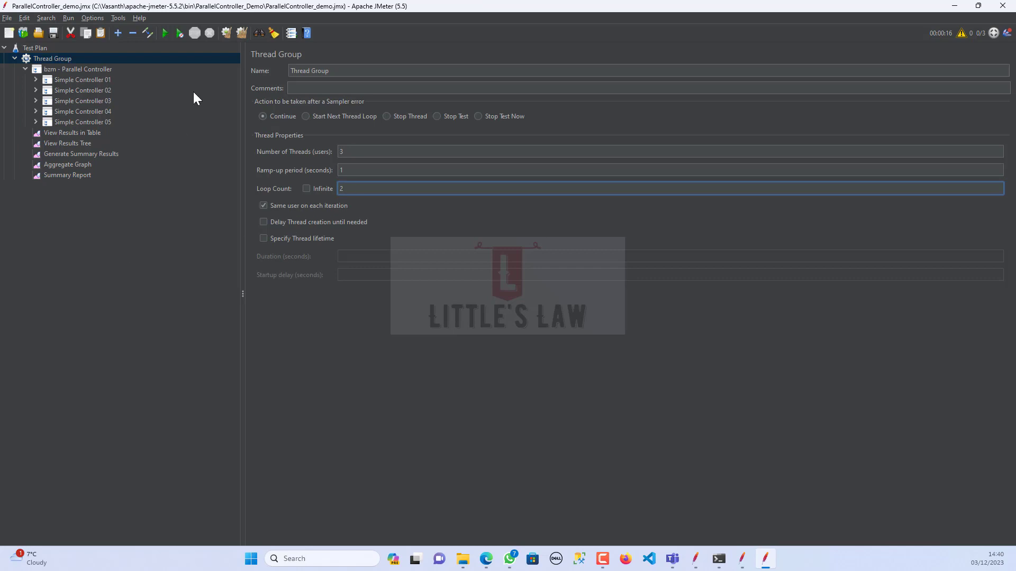
{"action": "left_click", "coordinate": [170, 34]}
{"action": "left_click", "coordinate": [74, 175]}
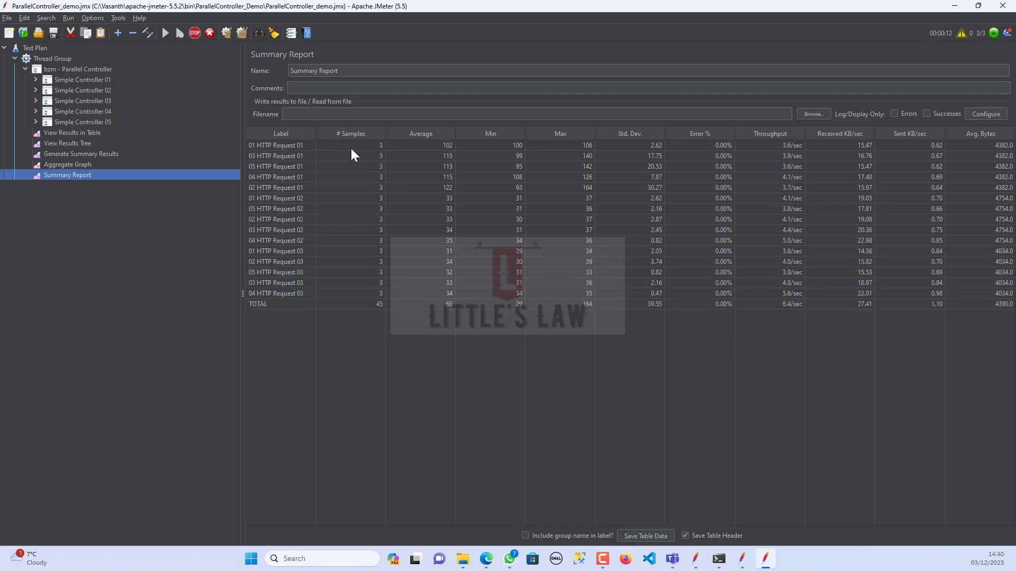
Step: Compare the sample counts per HTTP request in the Summary Report with the Thread Group's thread and loop settings
{"action": "left_click", "coordinate": [312, 147]}
{"action": "left_click", "coordinate": [307, 157]}
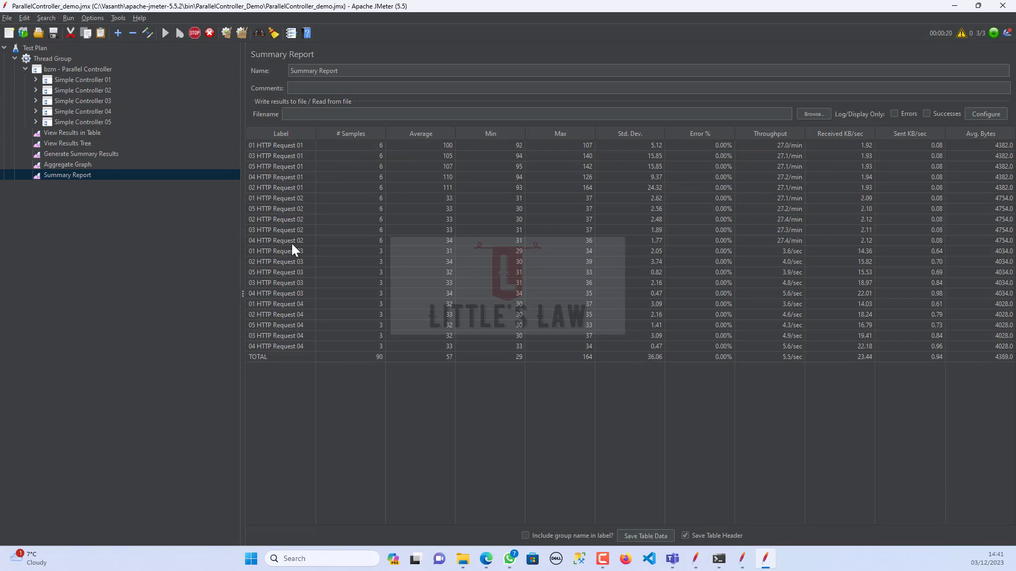
{"action": "left_click", "coordinate": [63, 59]}
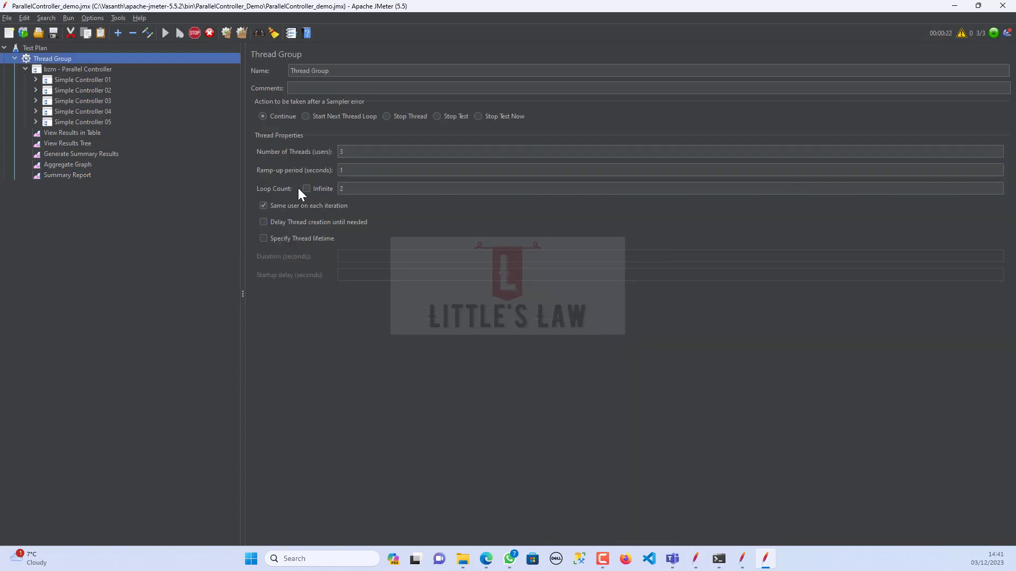
{"action": "left_click", "coordinate": [75, 175]}
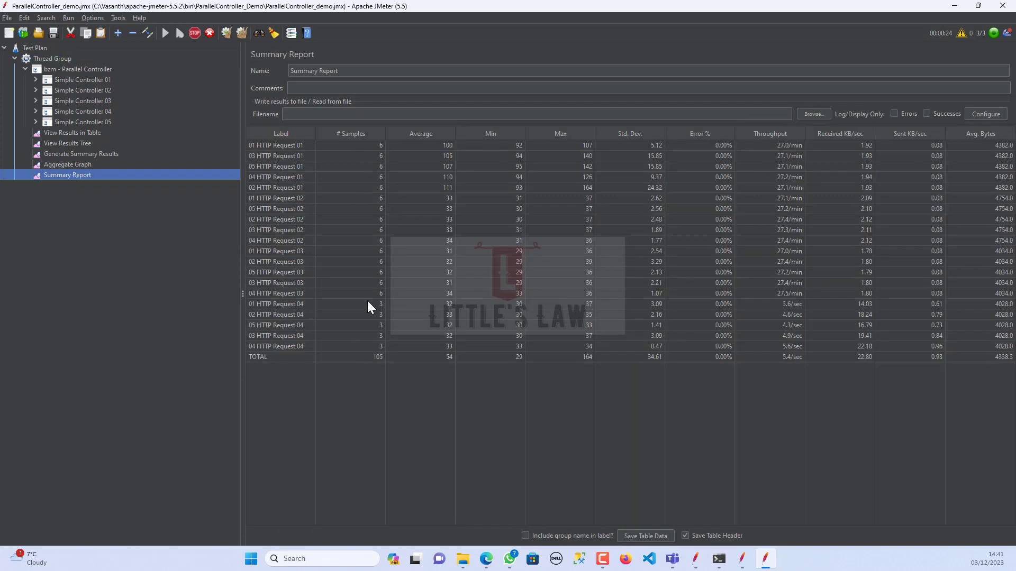